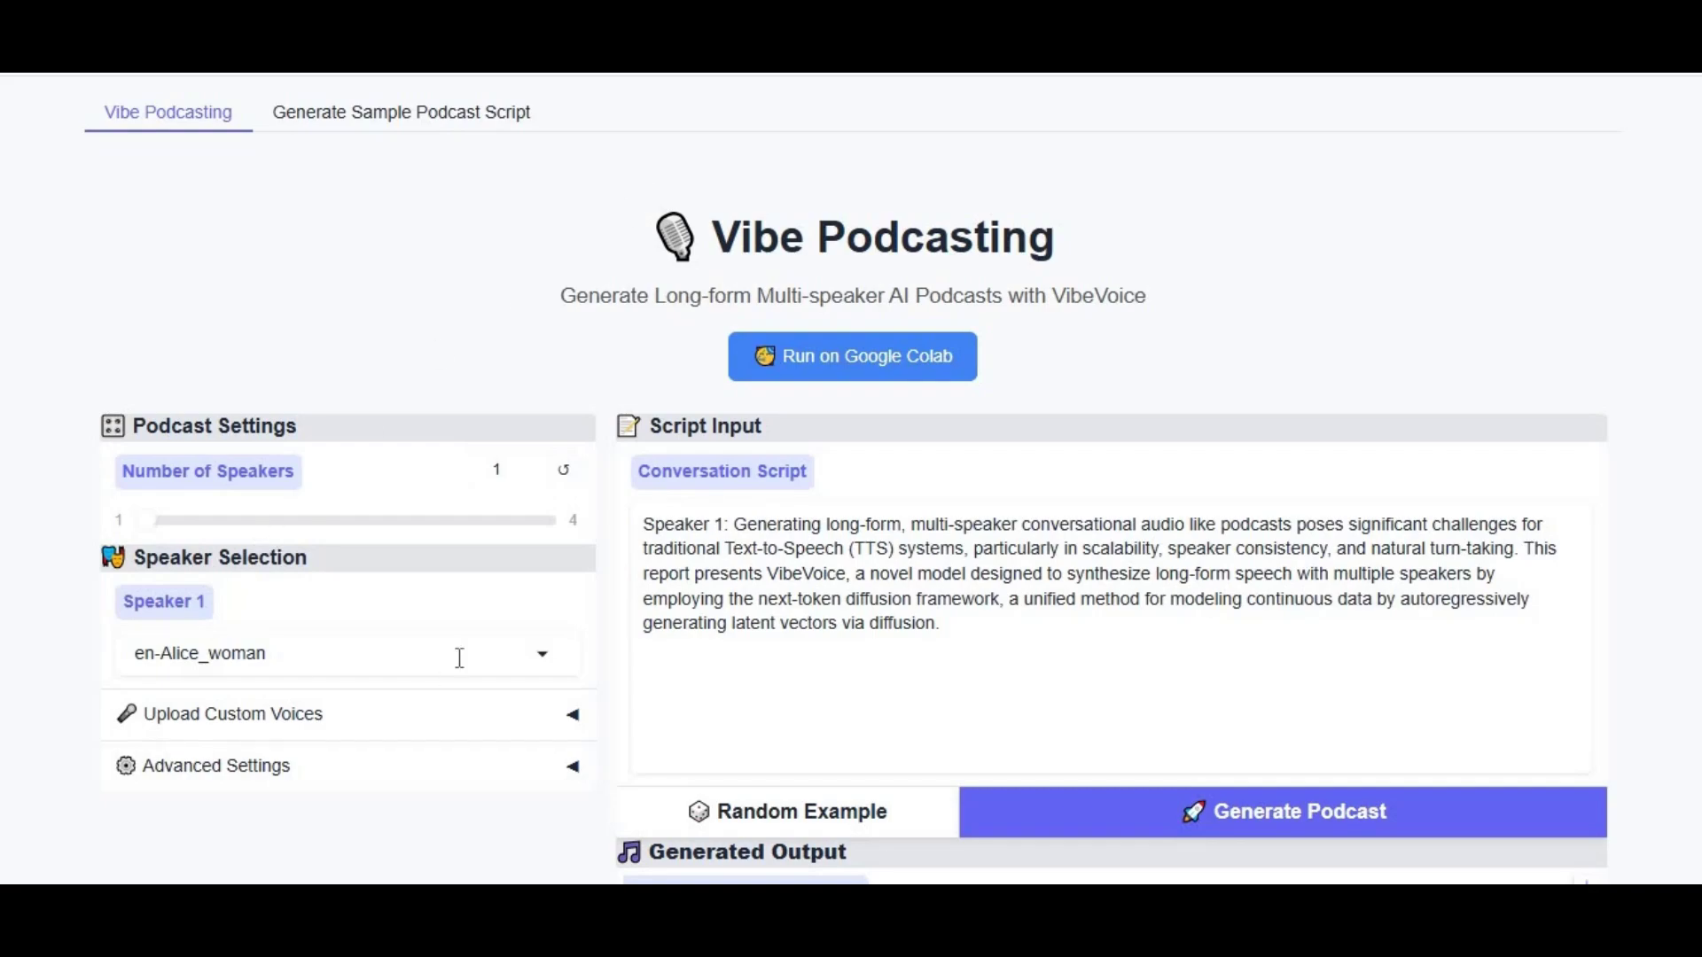
Open the speaker voice list and expand the Upload Custom Voices section
{"action": "scroll", "coordinate": [459, 658], "scroll_direction": "down", "scroll_amount": 2}
{"action": "scroll", "coordinate": [462, 668], "scroll_direction": "down", "scroll_amount": 4}
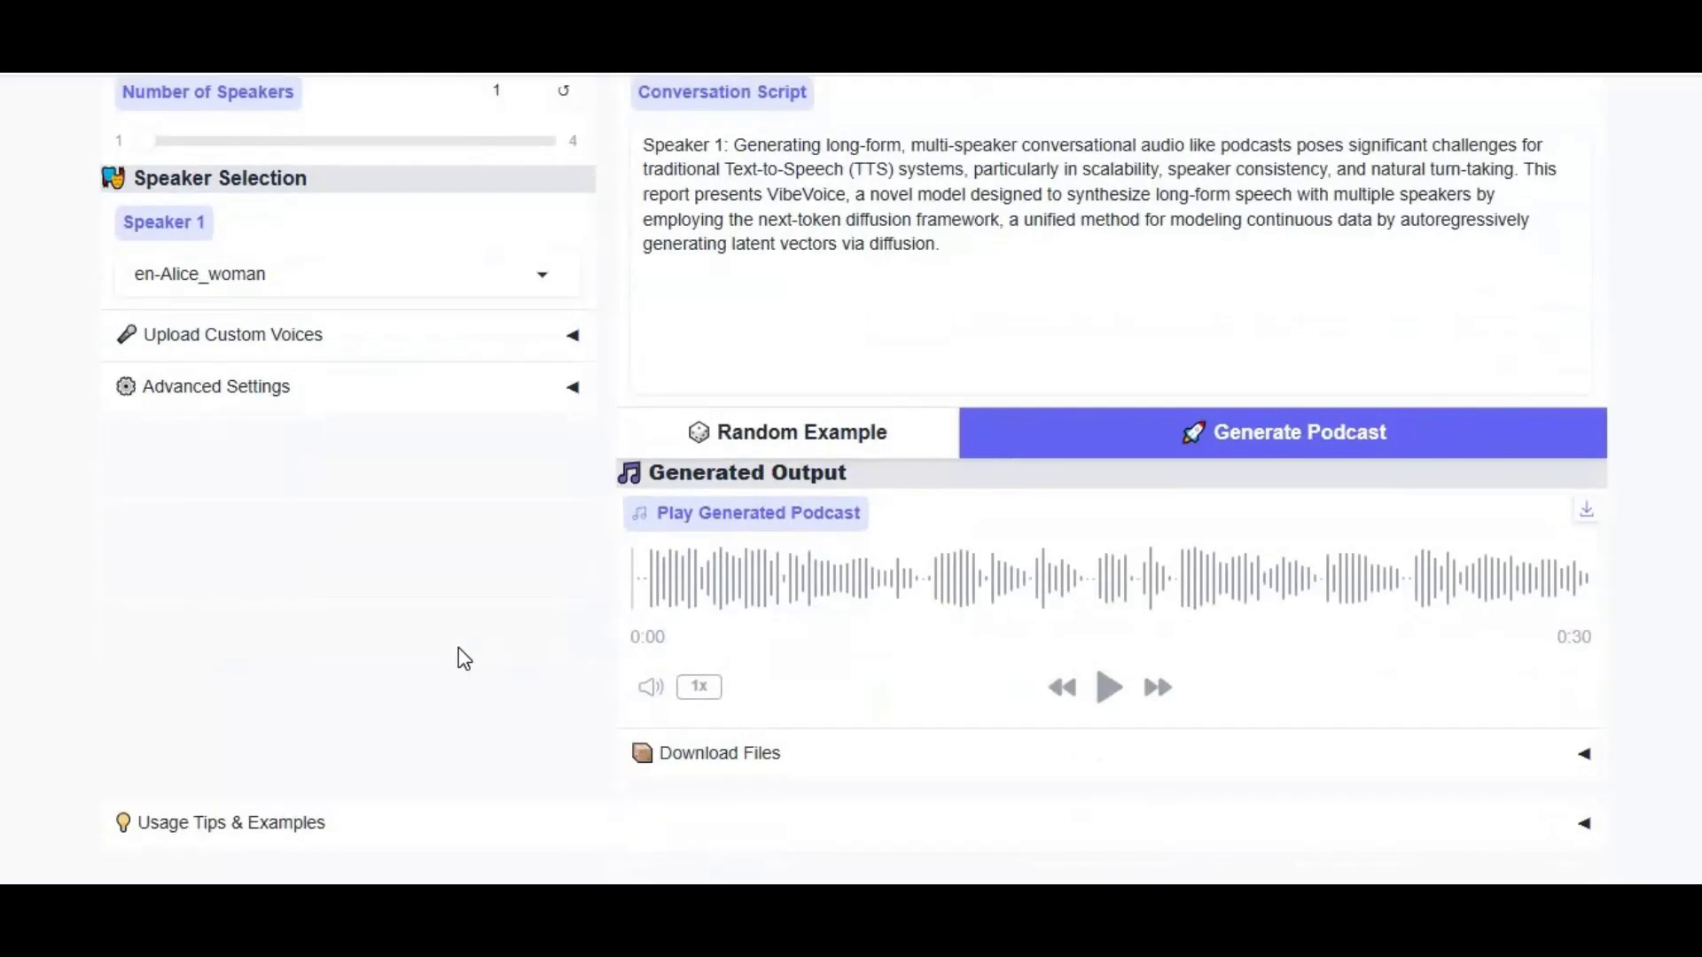
{"action": "scroll", "coordinate": [455, 641], "scroll_direction": "up", "scroll_amount": 6}
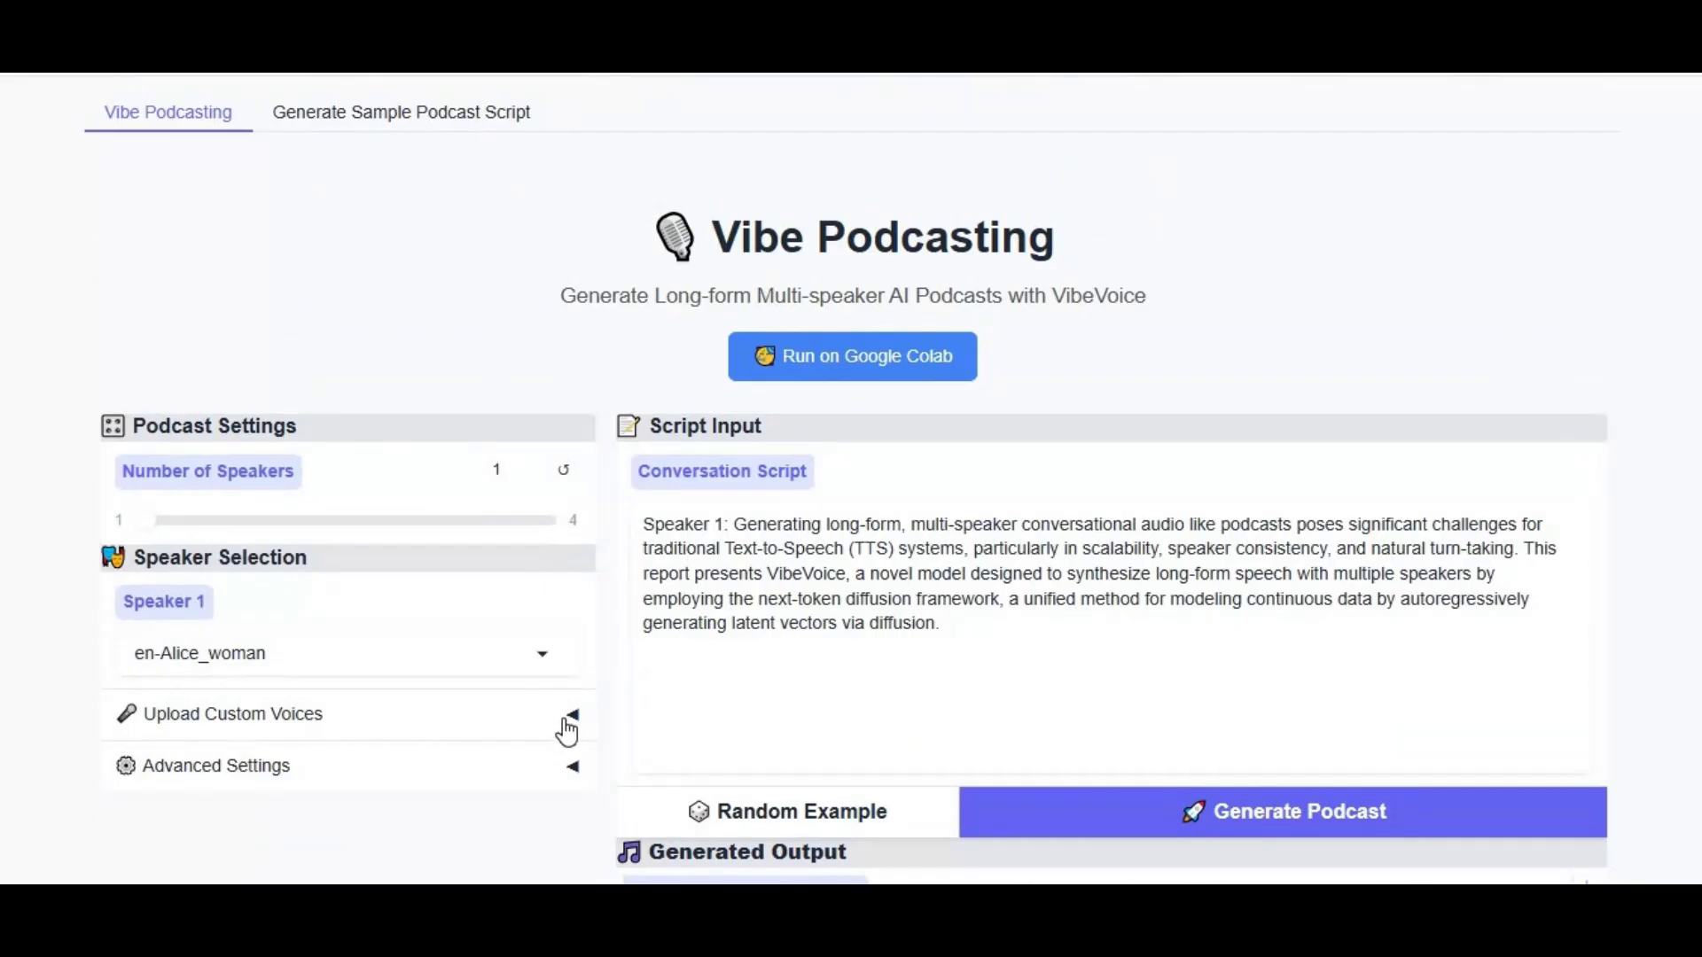
{"action": "left_click", "coordinate": [476, 650]}
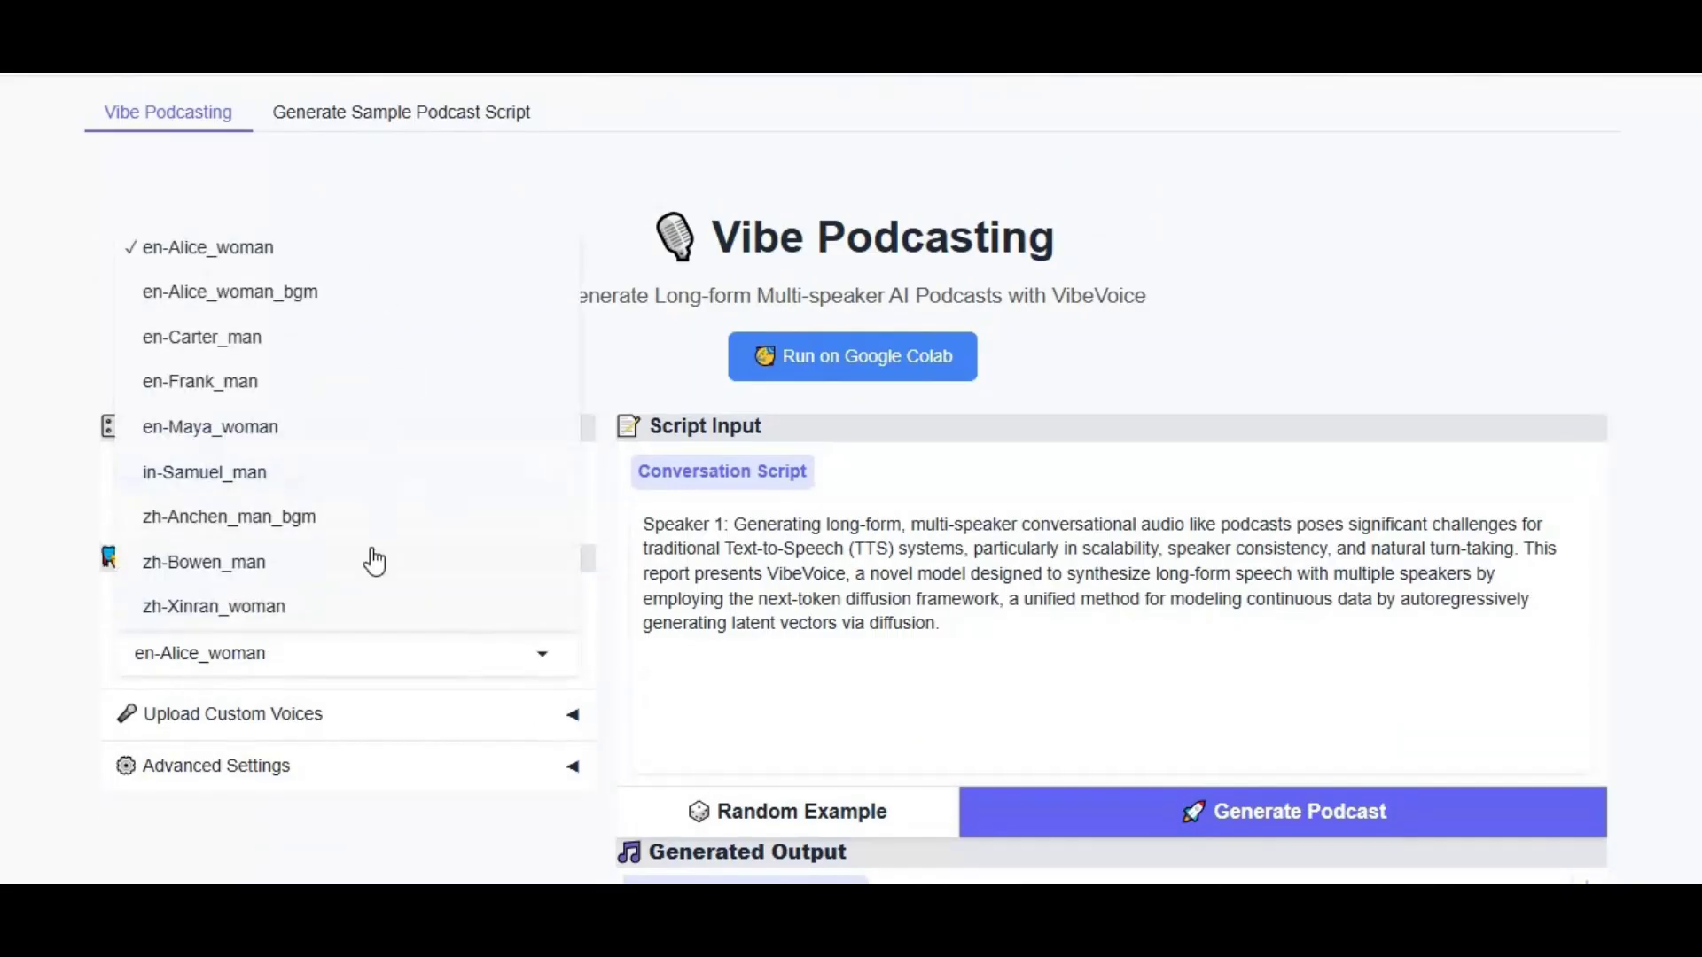
{"action": "left_click", "coordinate": [422, 716]}
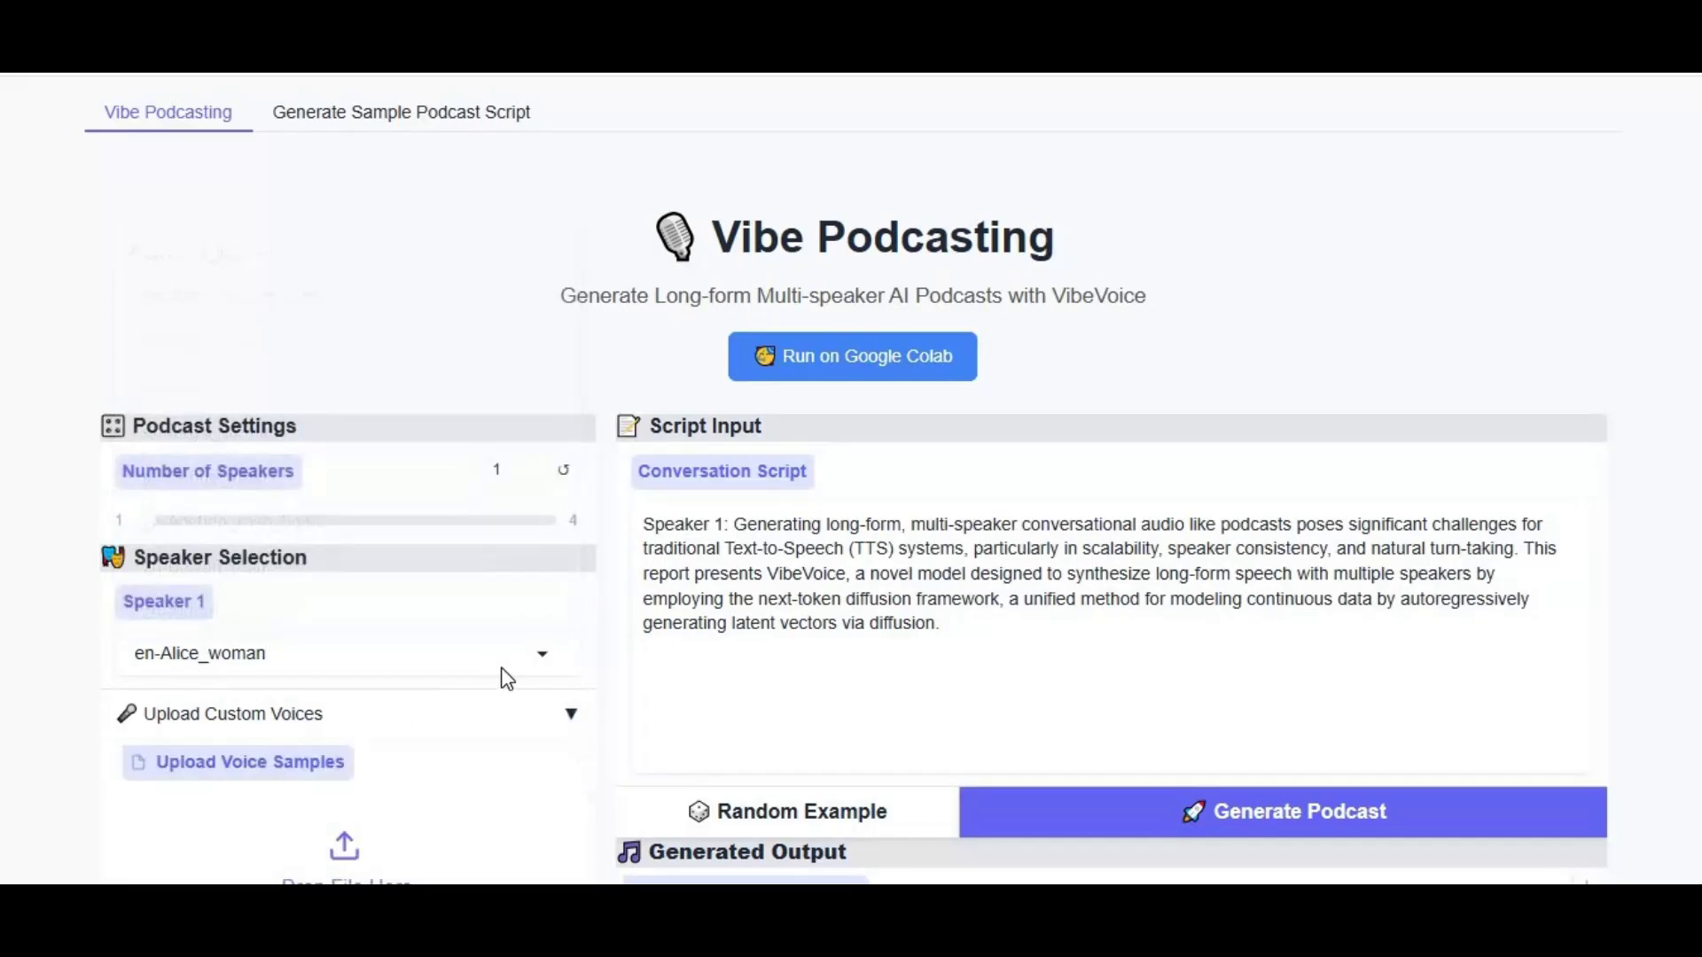
{"action": "scroll", "coordinate": [236, 438], "scroll_direction": "down", "scroll_amount": 6}
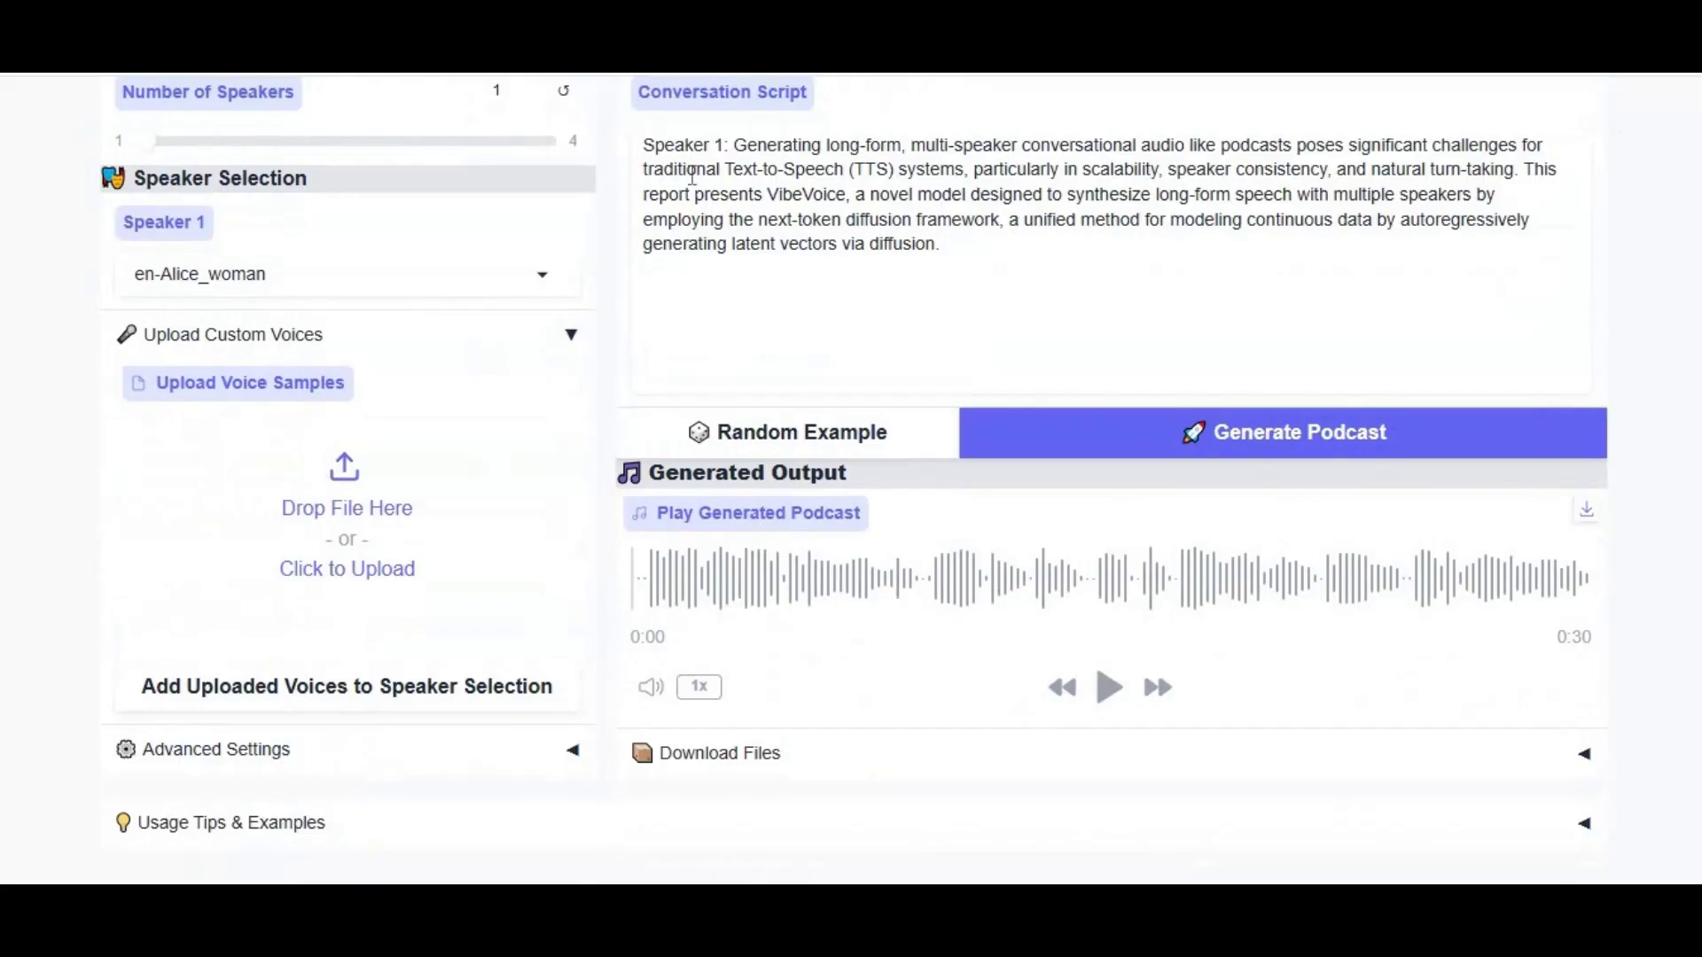
Play the generated en-Alice_woman podcast sample and pause it at 0:07
{"action": "left_click", "coordinate": [1110, 691]}
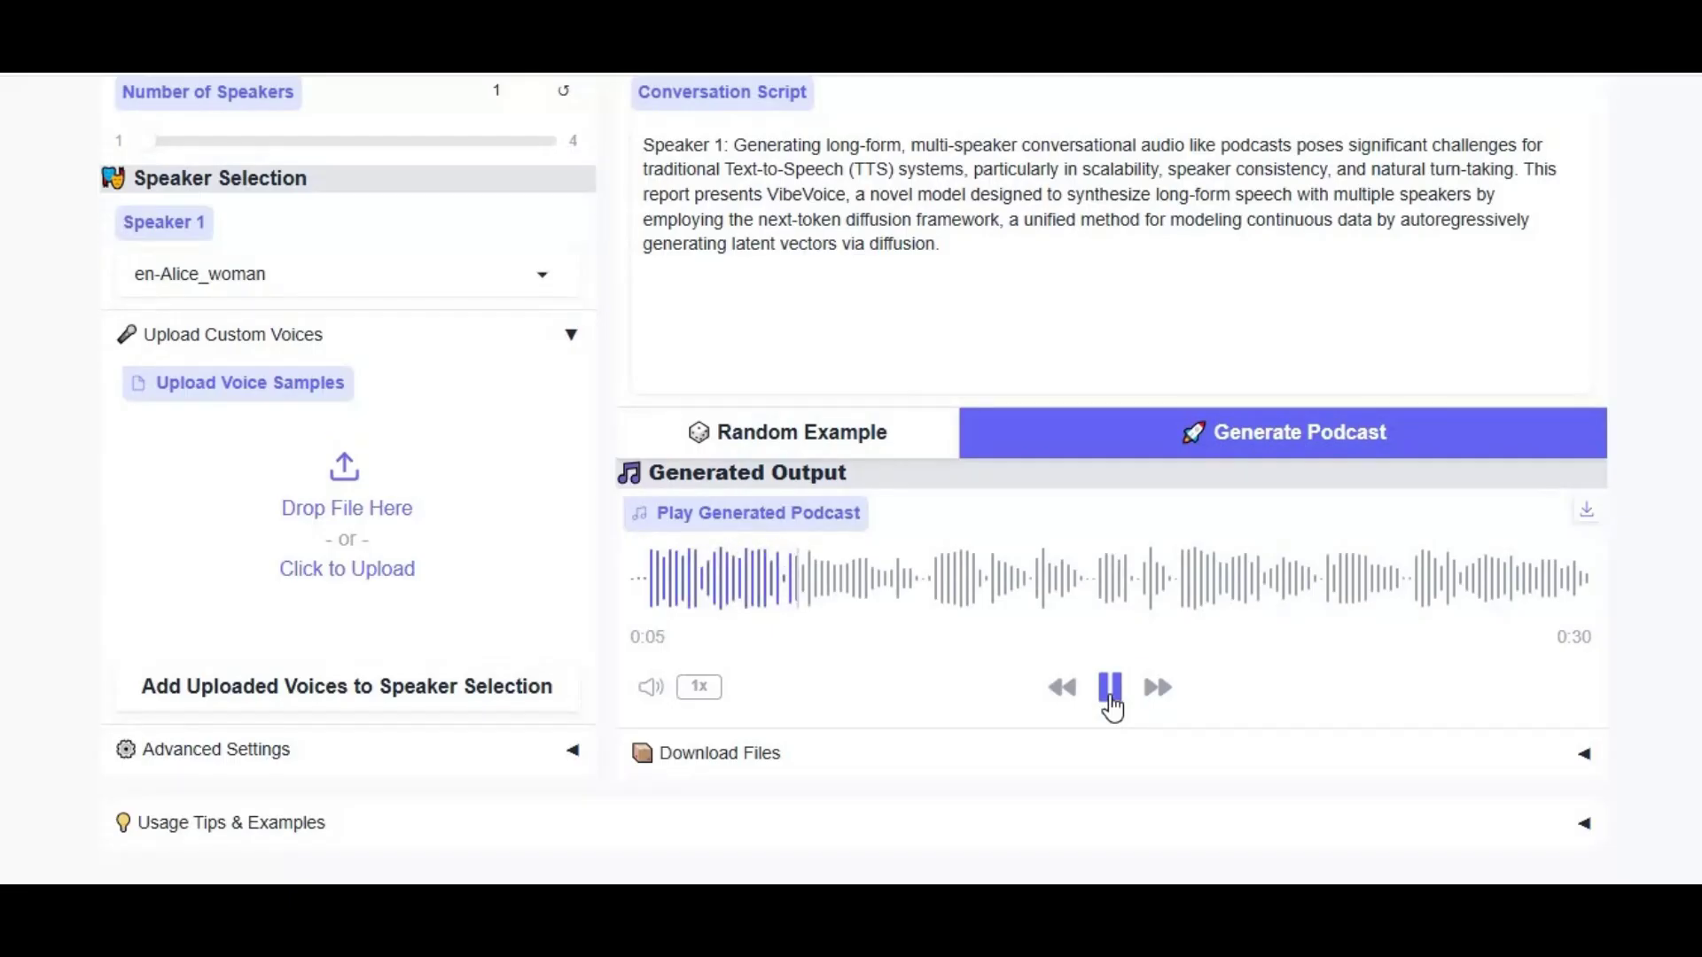
{"action": "left_click", "coordinate": [1112, 707]}
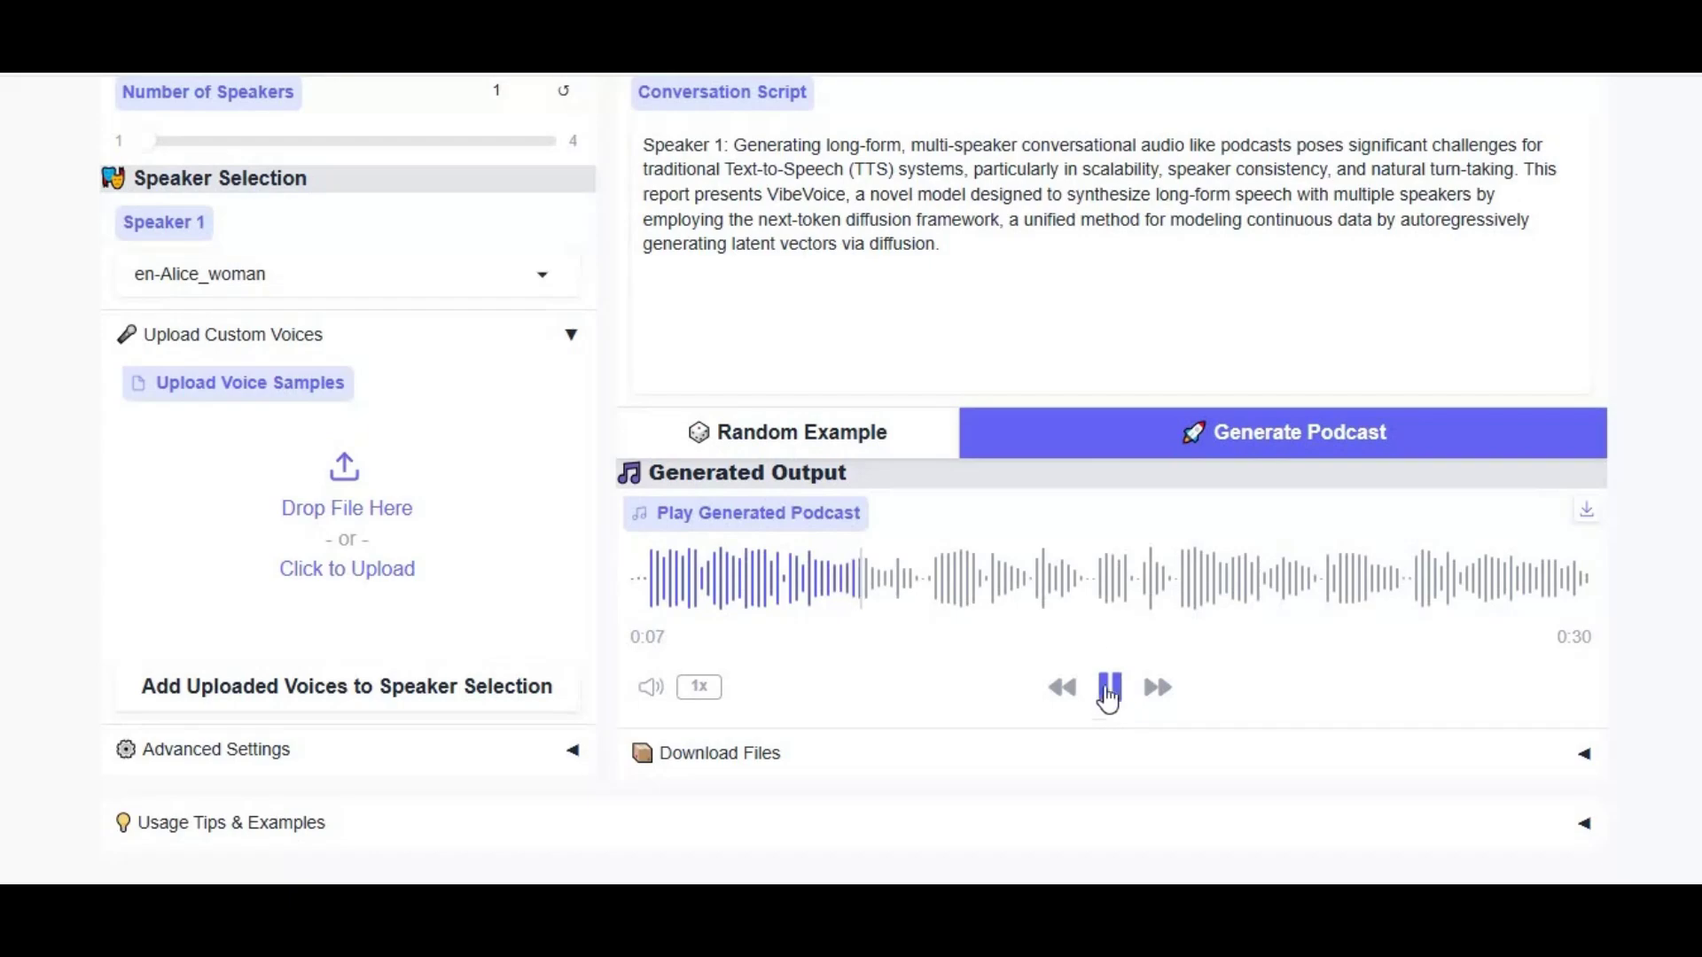
{"action": "scroll", "coordinate": [916, 310], "scroll_direction": "down", "scroll_amount": 1}
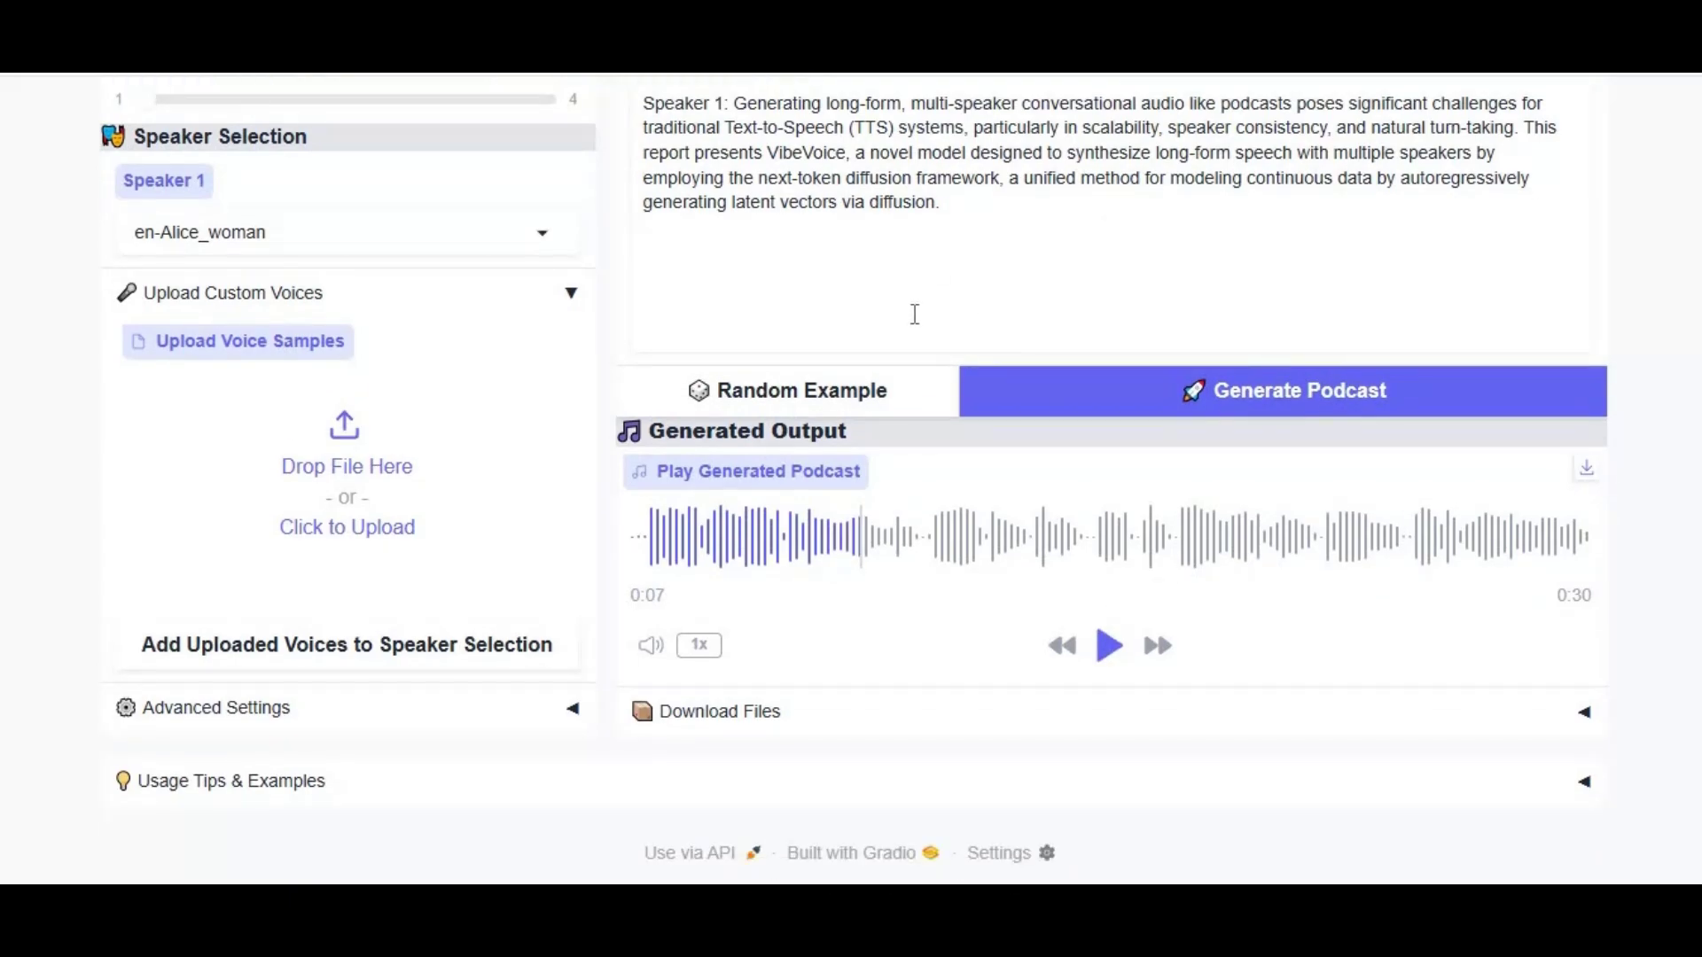
{"action": "scroll", "coordinate": [915, 314], "scroll_direction": "up", "scroll_amount": 5}
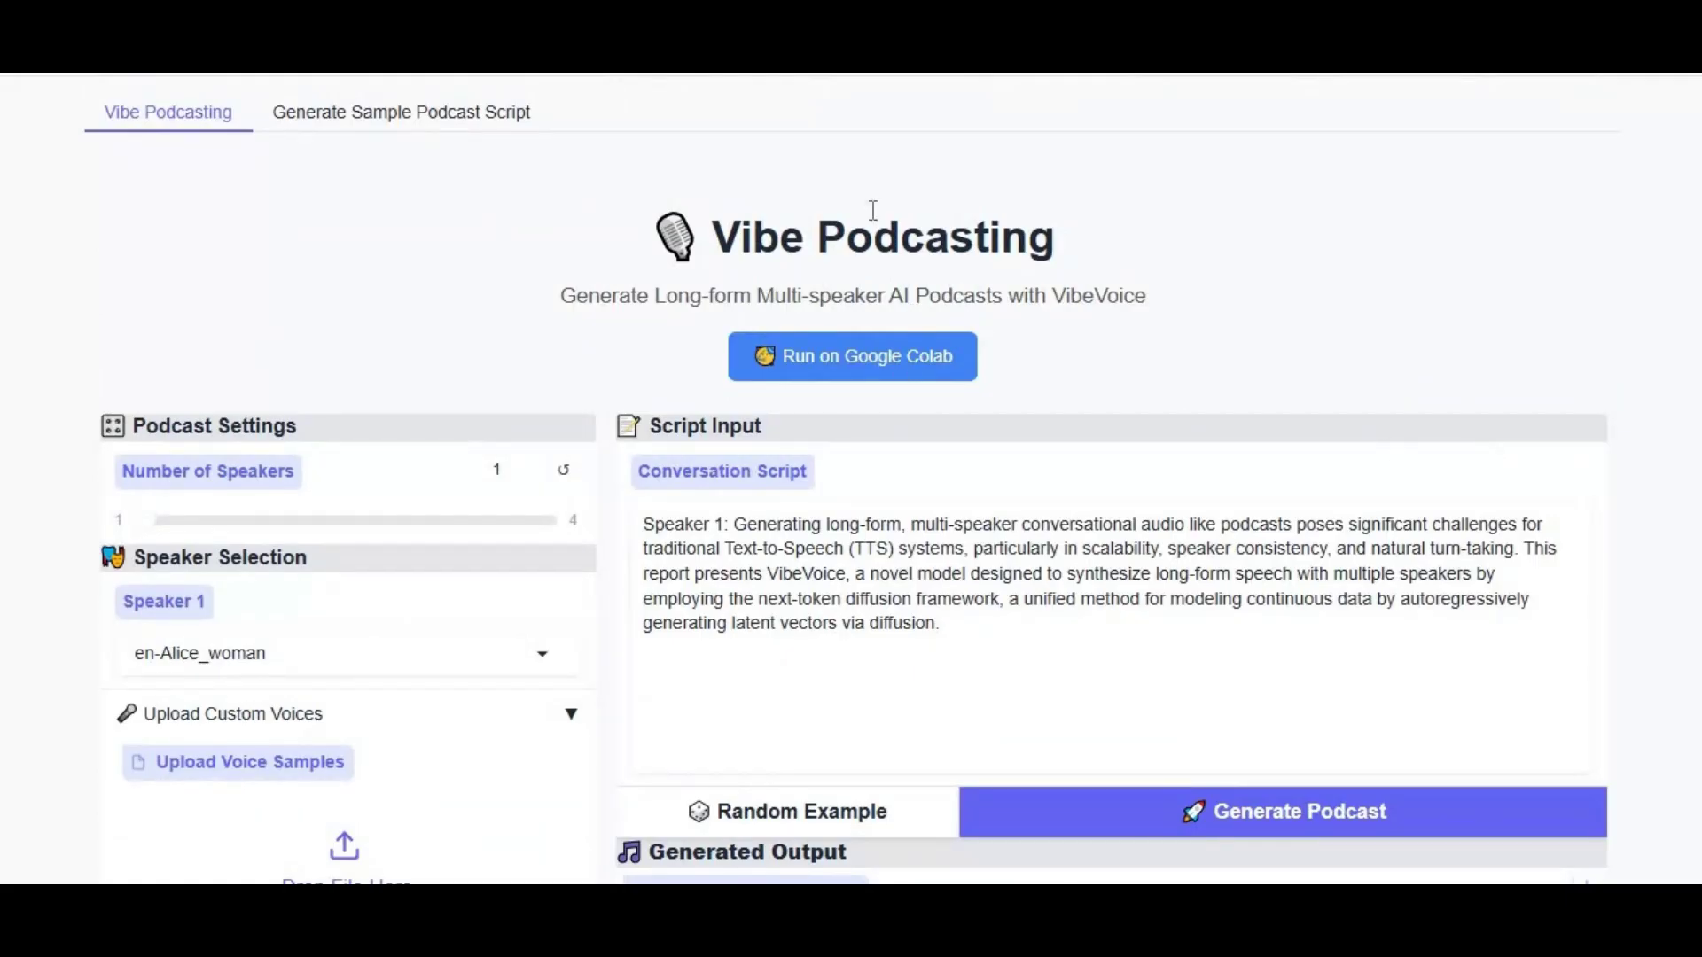
Switch to the Generate Sample Podcast Script tab, review its Quick Examples table, then return to podcasting
{"action": "left_click", "coordinate": [366, 115]}
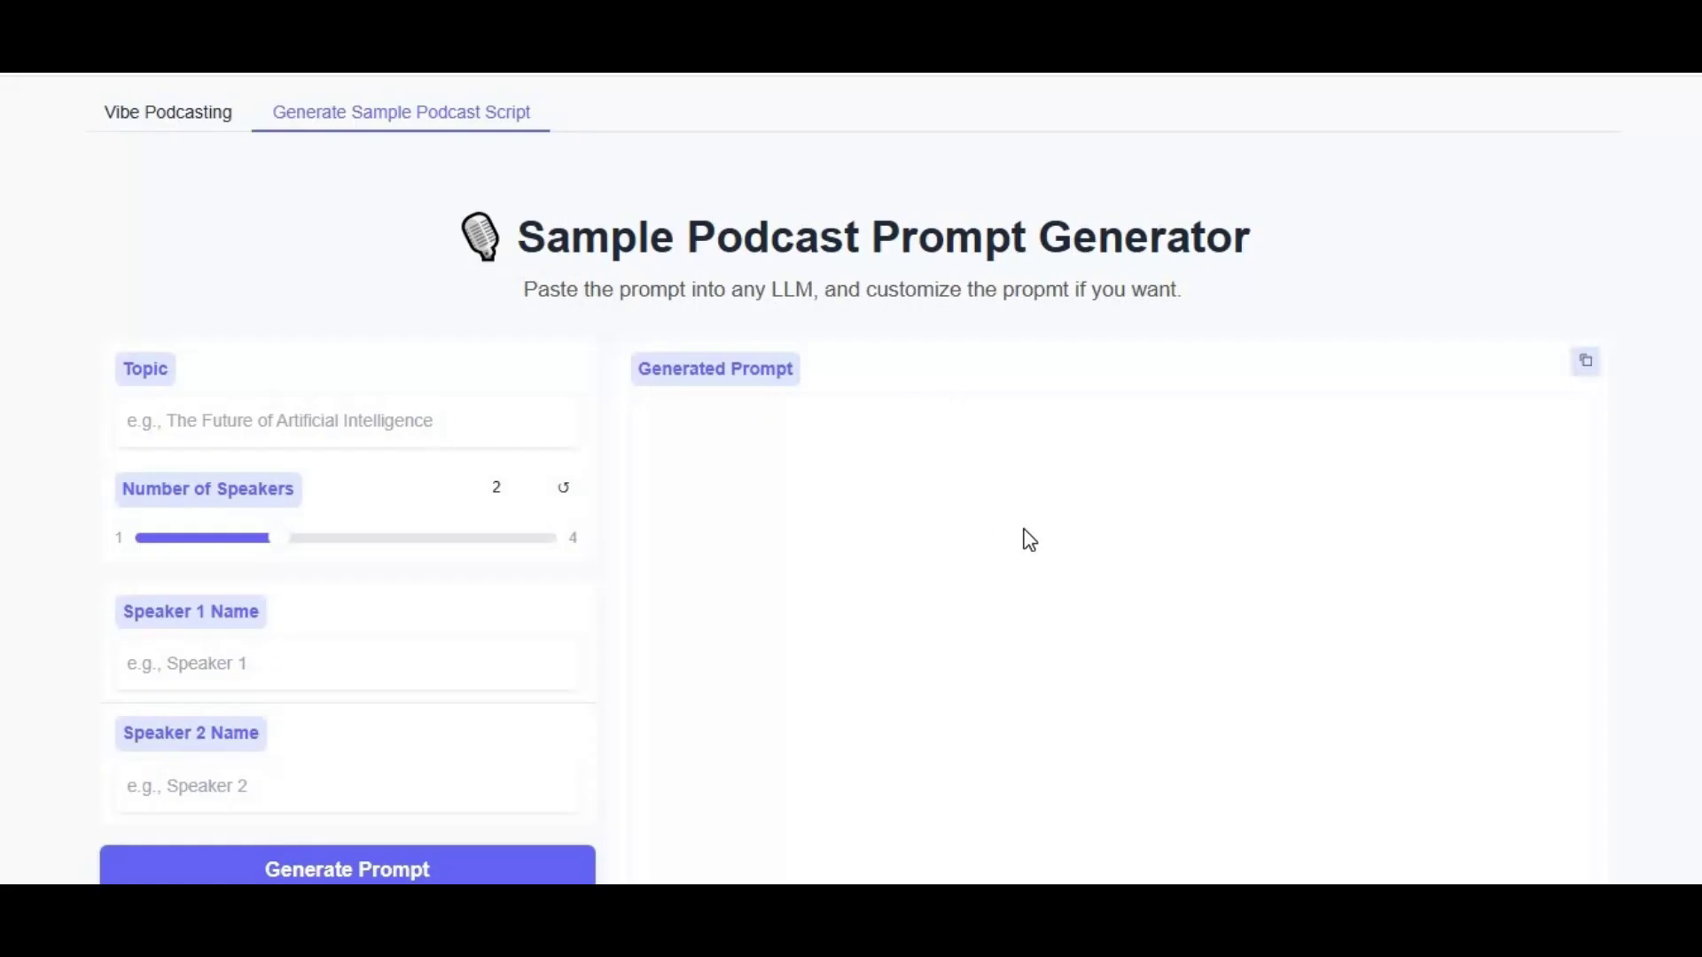
{"action": "scroll", "coordinate": [1029, 539], "scroll_direction": "down", "scroll_amount": 2}
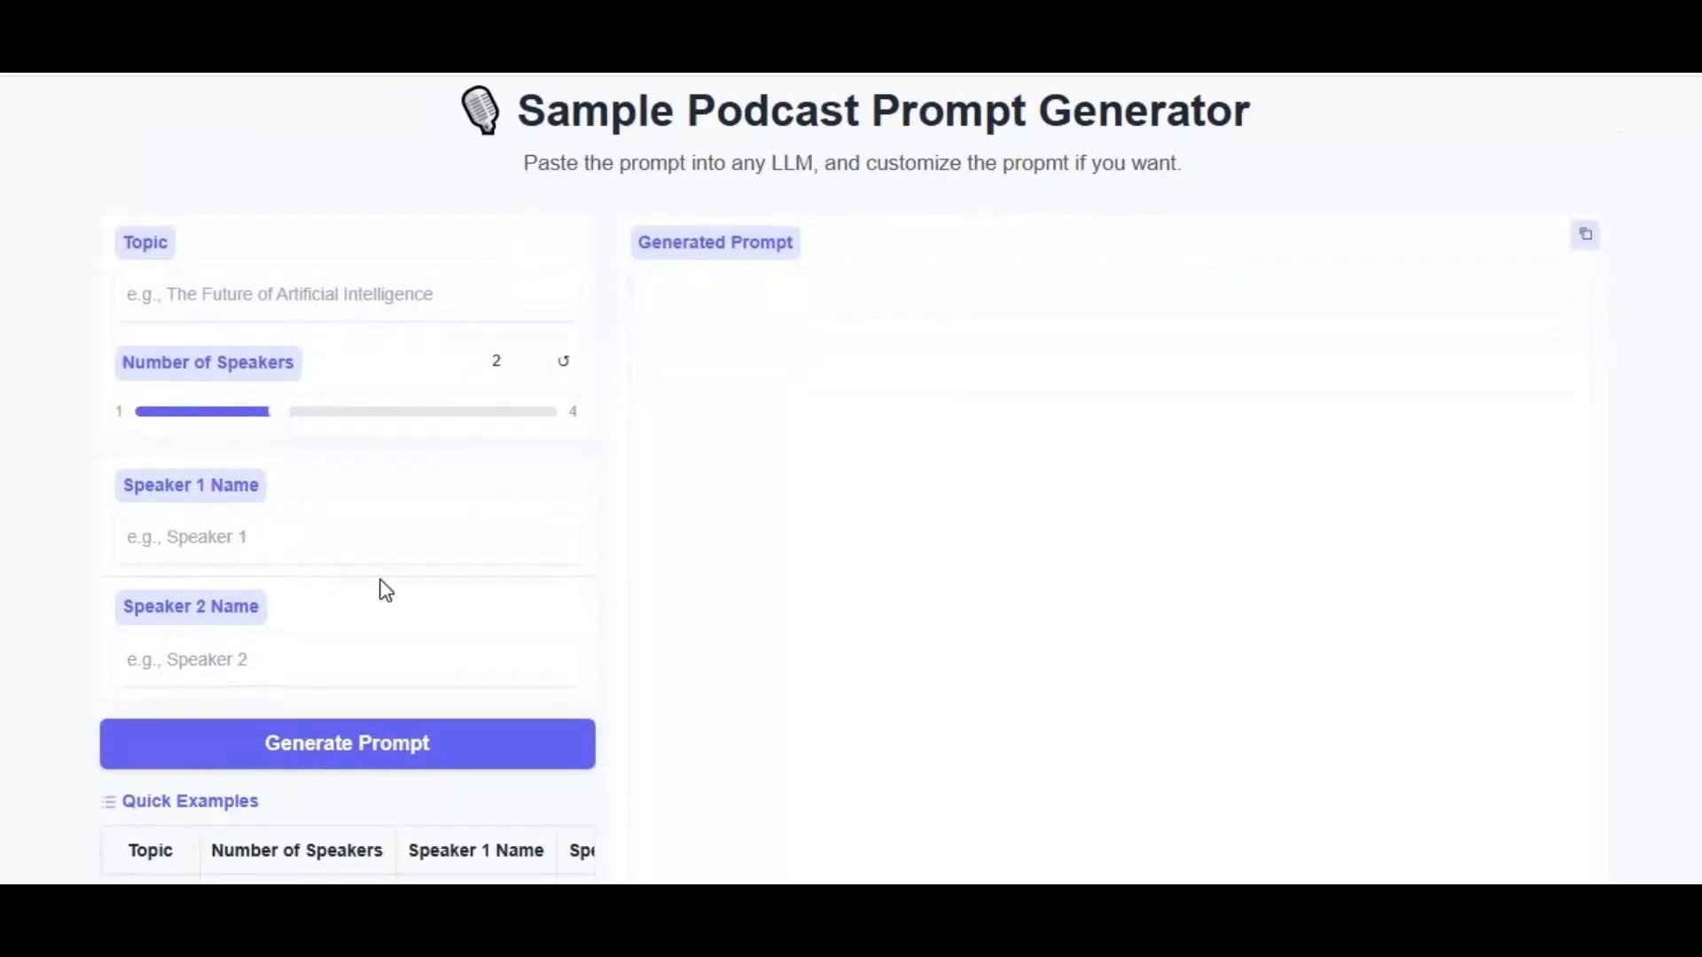
{"action": "scroll", "coordinate": [387, 585], "scroll_direction": "down", "scroll_amount": 4}
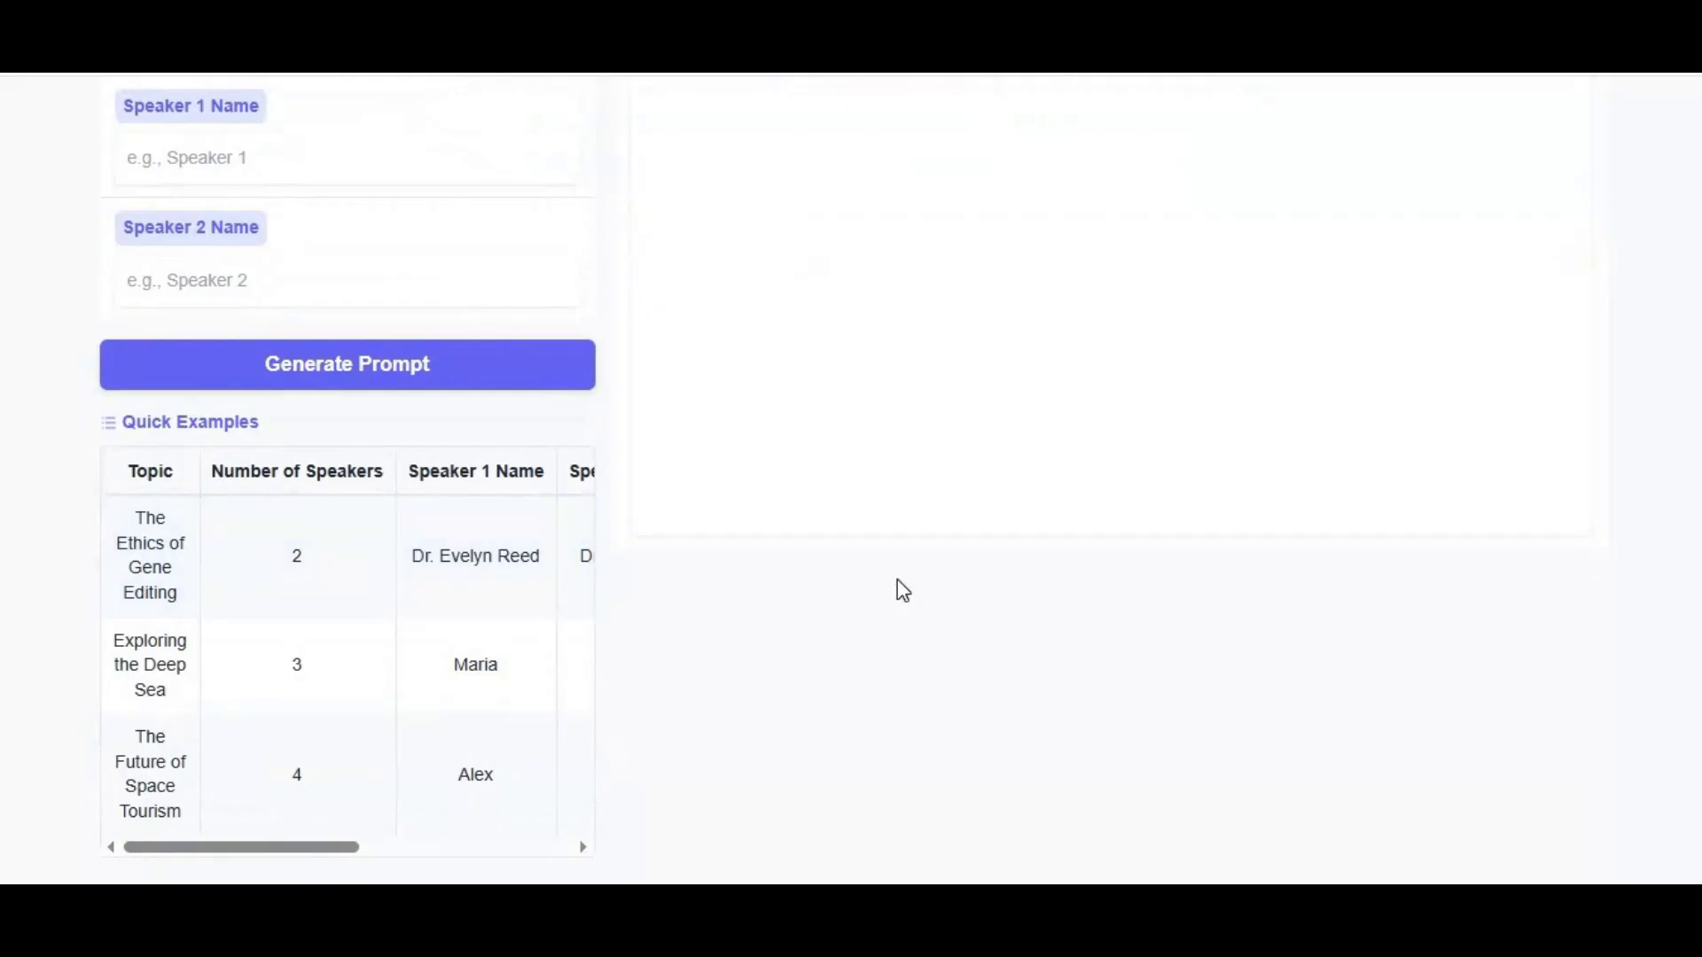
{"action": "scroll", "coordinate": [901, 589], "scroll_direction": "down", "scroll_amount": 1}
{"action": "scroll", "coordinate": [902, 587], "scroll_direction": "up", "scroll_amount": 6}
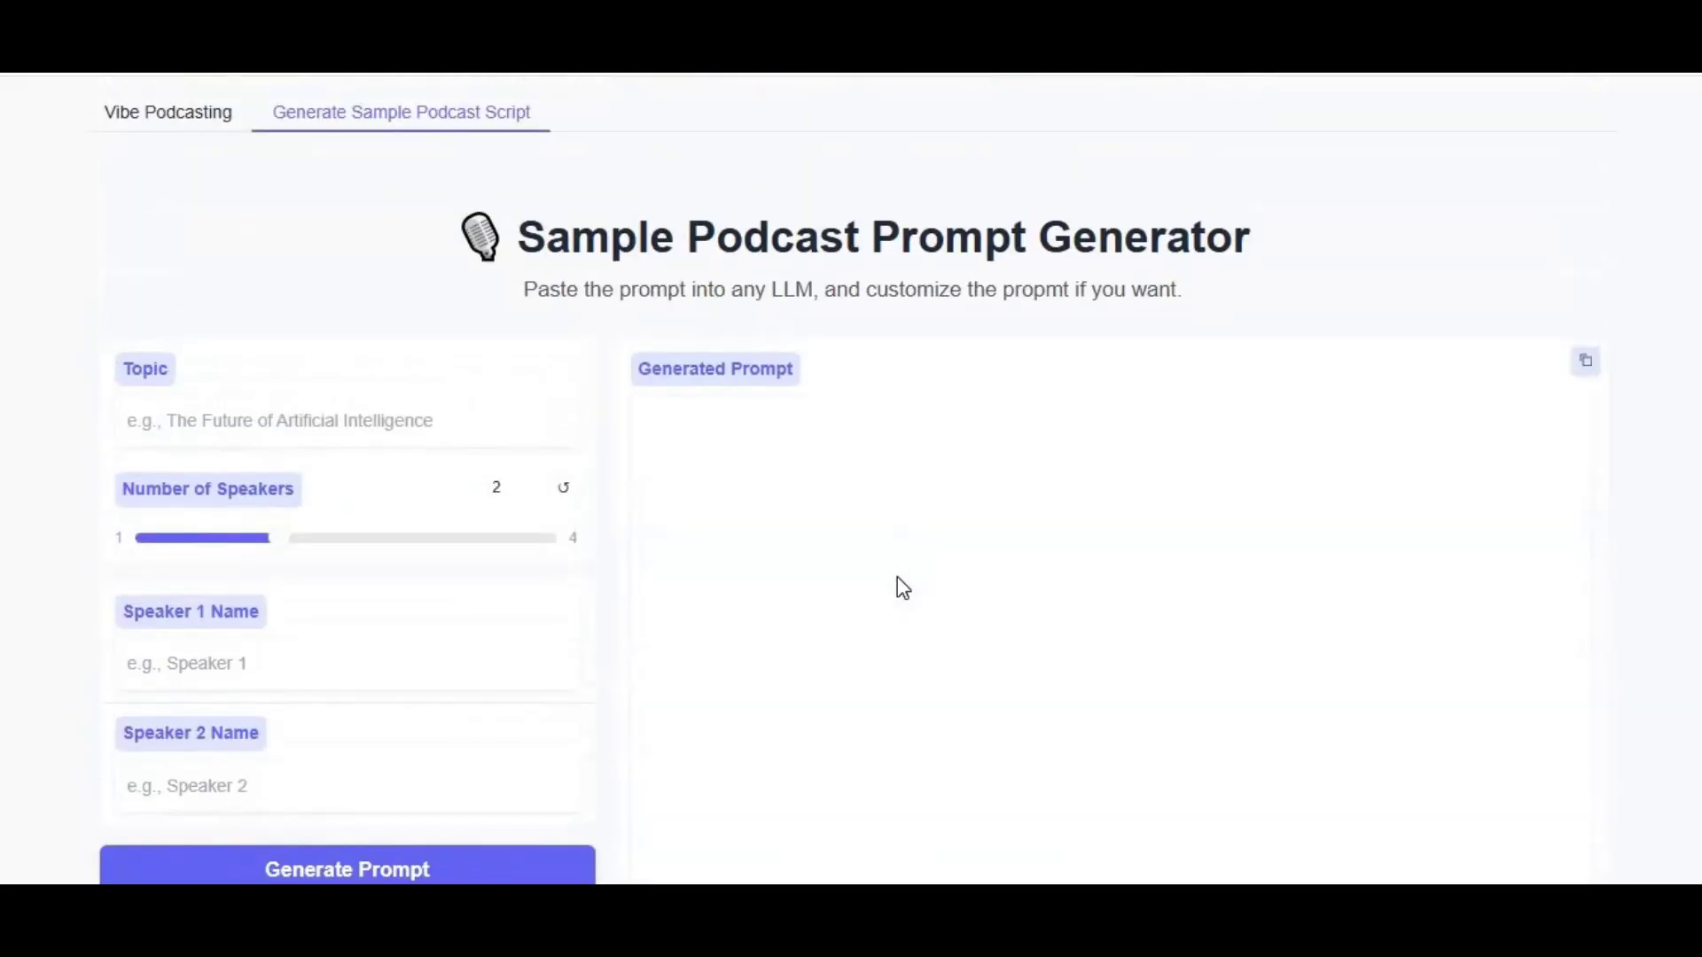
{"action": "left_click", "coordinate": [189, 128]}
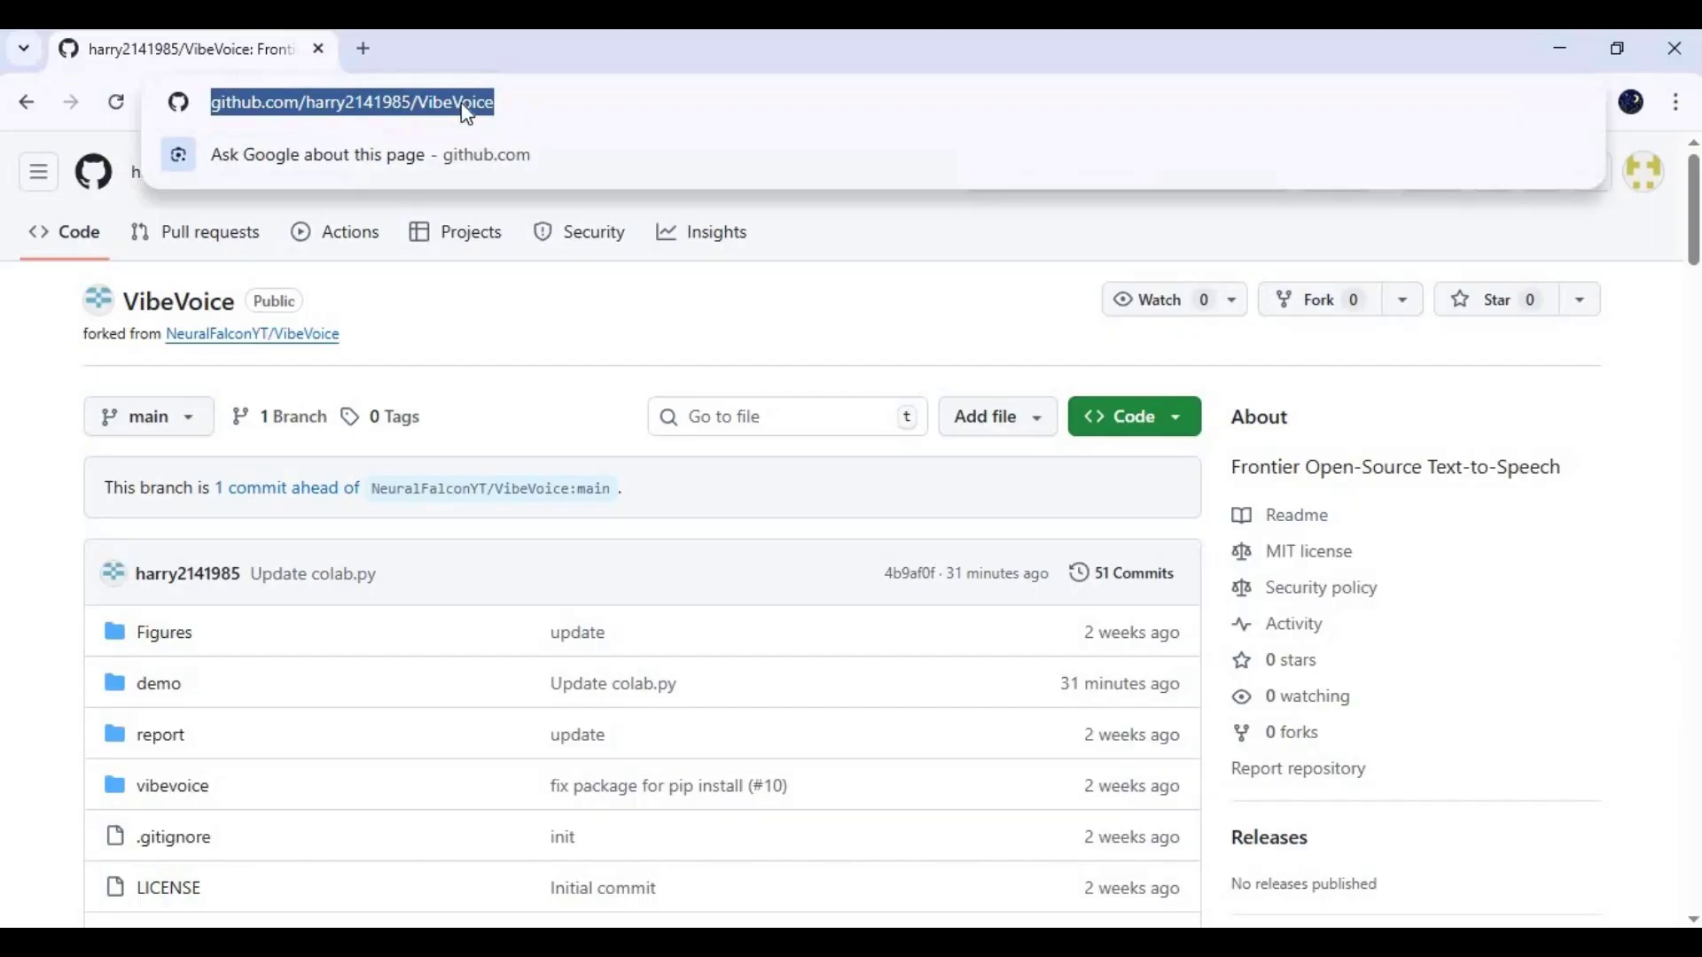
Read the README down to the Installation section, then reveal the clone URL under Code
{"action": "scroll", "coordinate": [1024, 440], "scroll_direction": "down", "scroll_amount": 5}
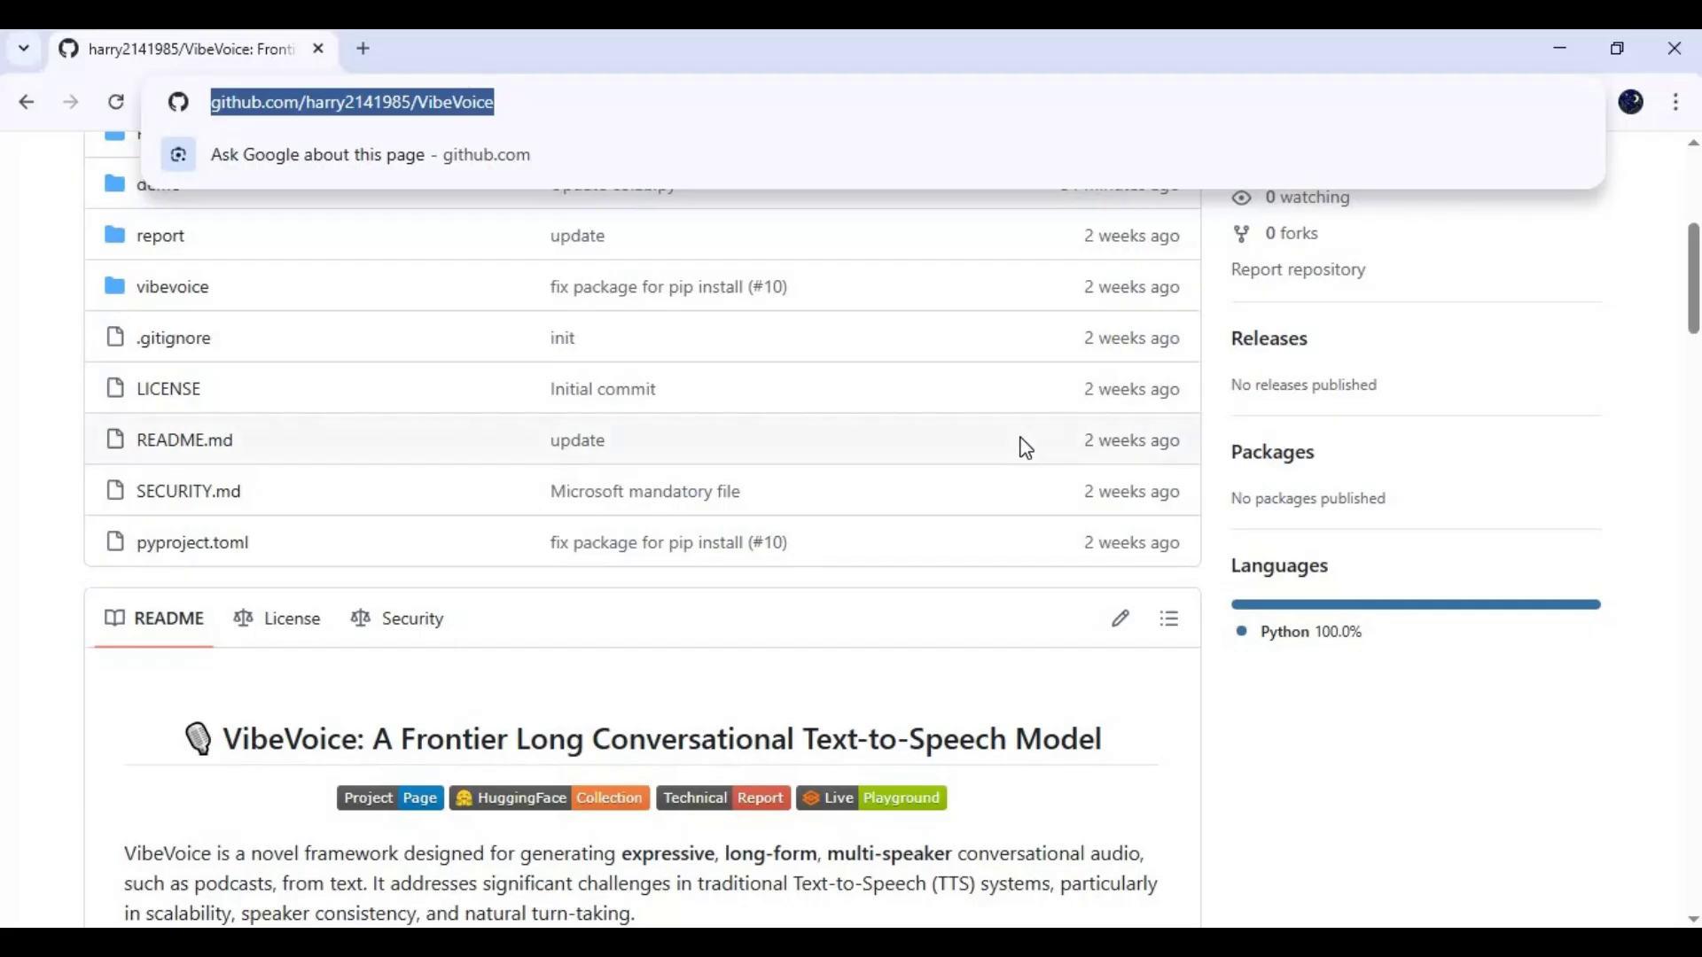
{"action": "scroll", "coordinate": [1026, 448], "scroll_direction": "down", "scroll_amount": 13}
{"action": "scroll", "coordinate": [1026, 448], "scroll_direction": "down", "scroll_amount": 9}
{"action": "scroll", "coordinate": [1026, 448], "scroll_direction": "down", "scroll_amount": 7}
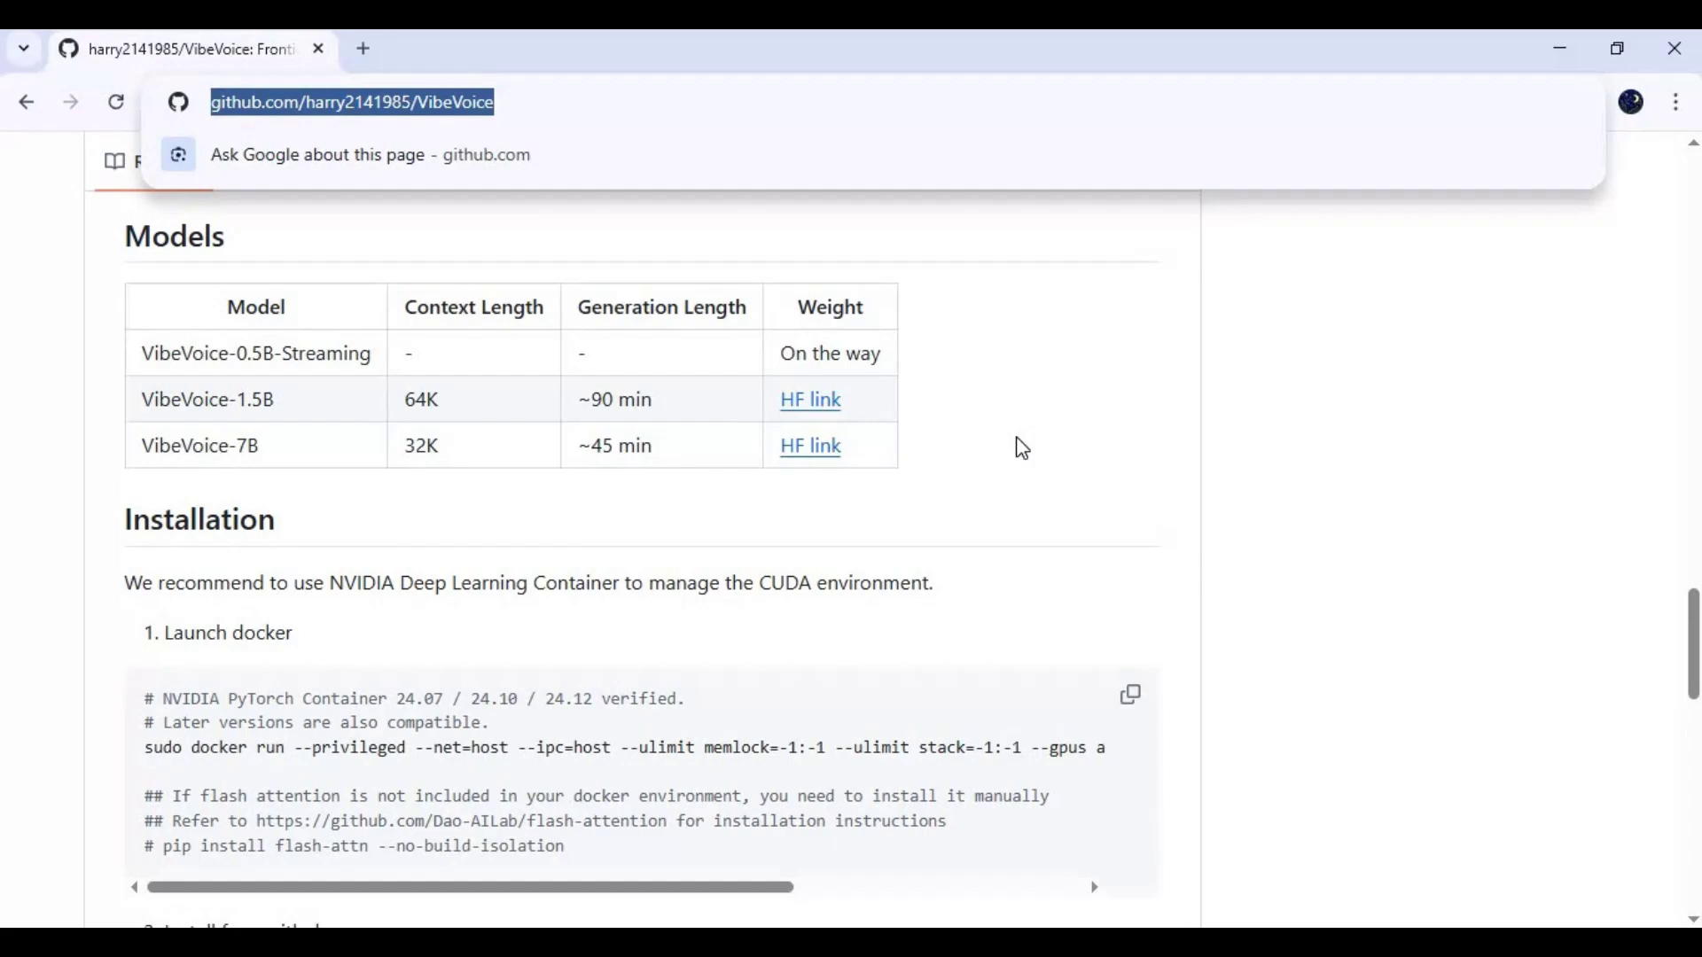
{"action": "scroll", "coordinate": [1034, 448], "scroll_direction": "down", "scroll_amount": 5}
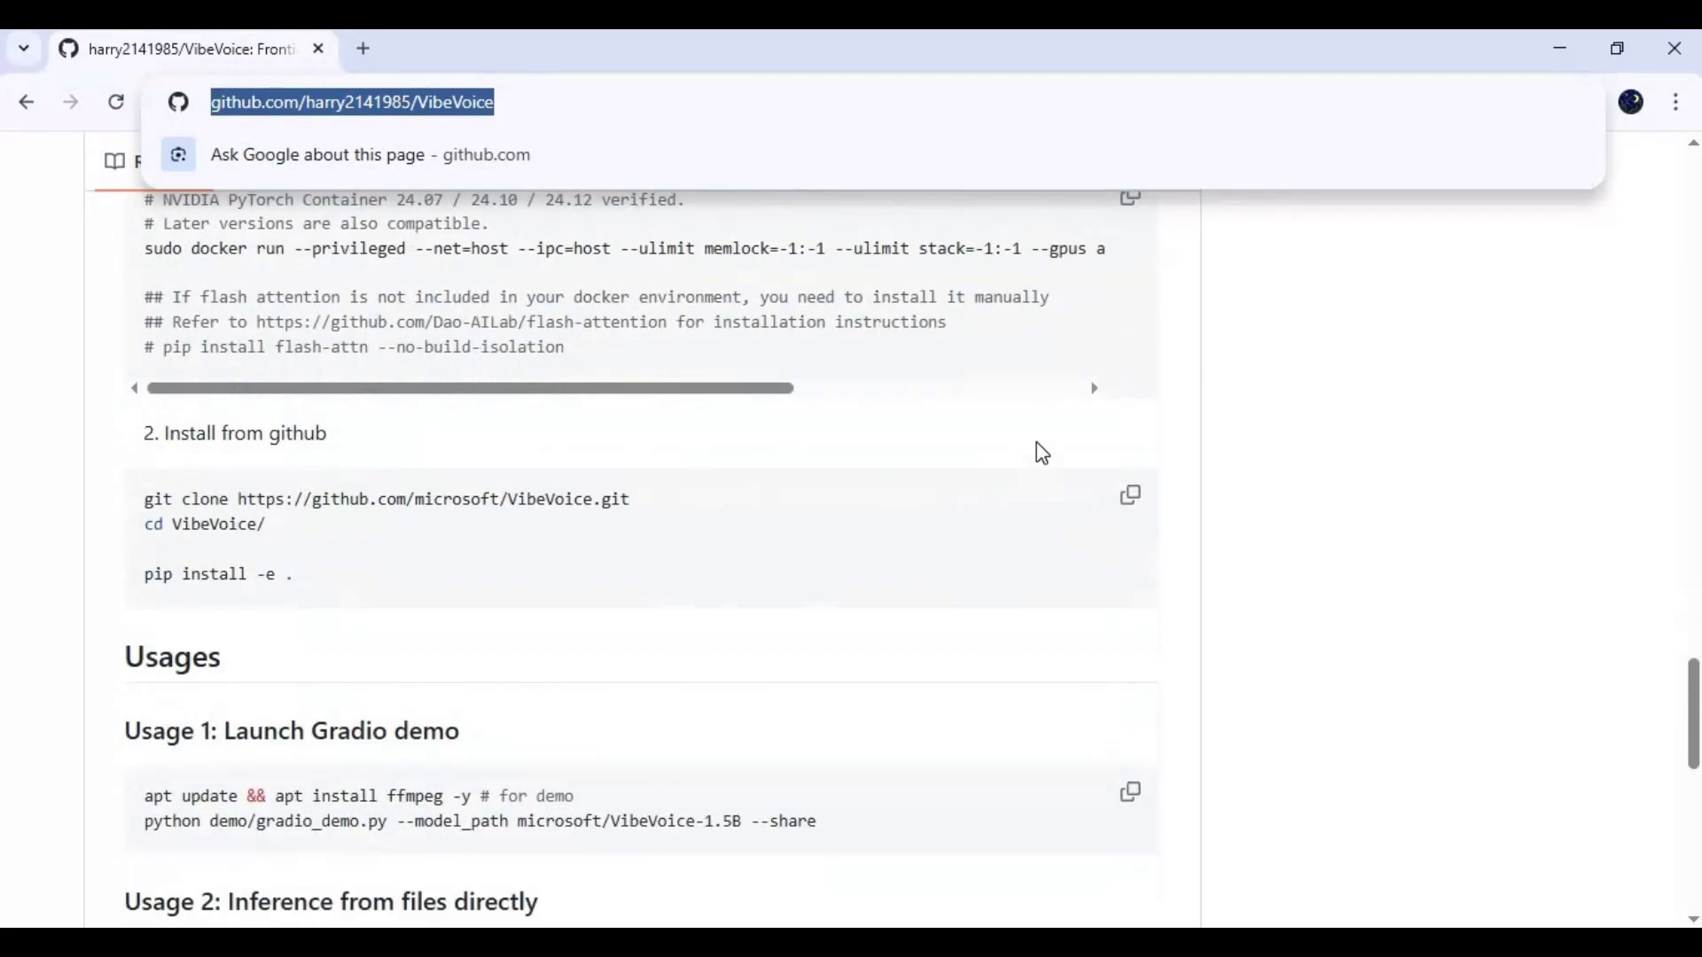
{"action": "scroll", "coordinate": [1043, 453], "scroll_direction": "up", "scroll_amount": 20}
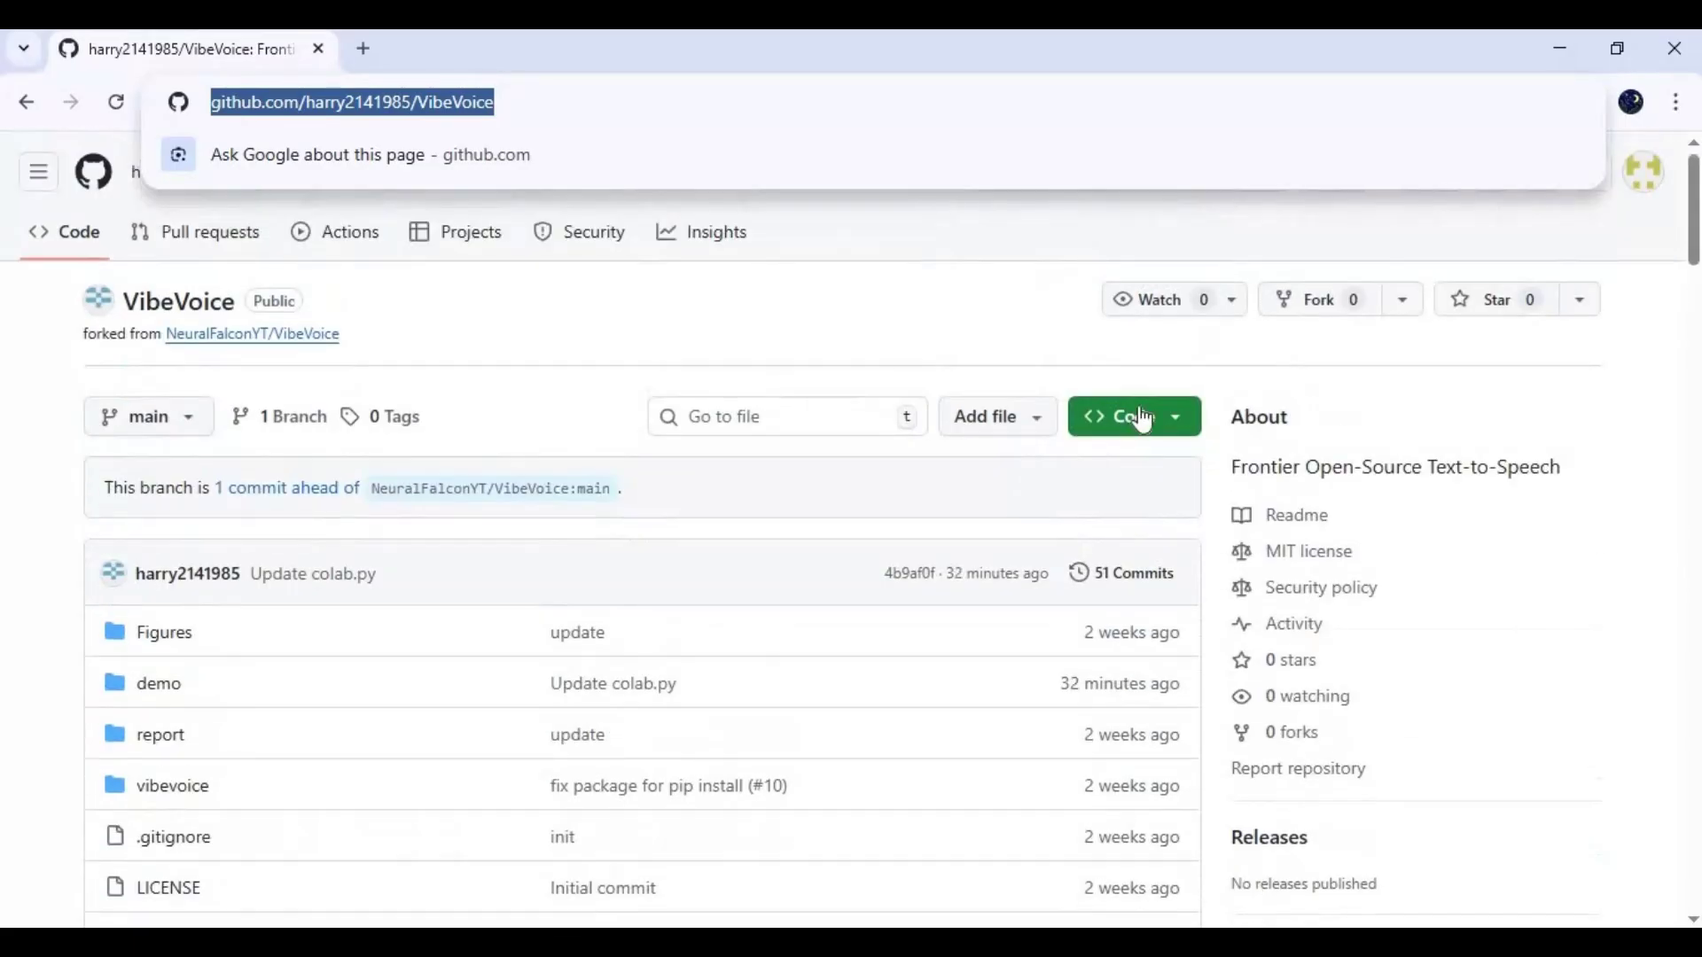
{"action": "left_click", "coordinate": [1143, 418]}
Copy the HTTPS clone URL and run git clone from a console opened in D:\vibe\vvibe
{"action": "left_click", "coordinate": [1165, 639]}
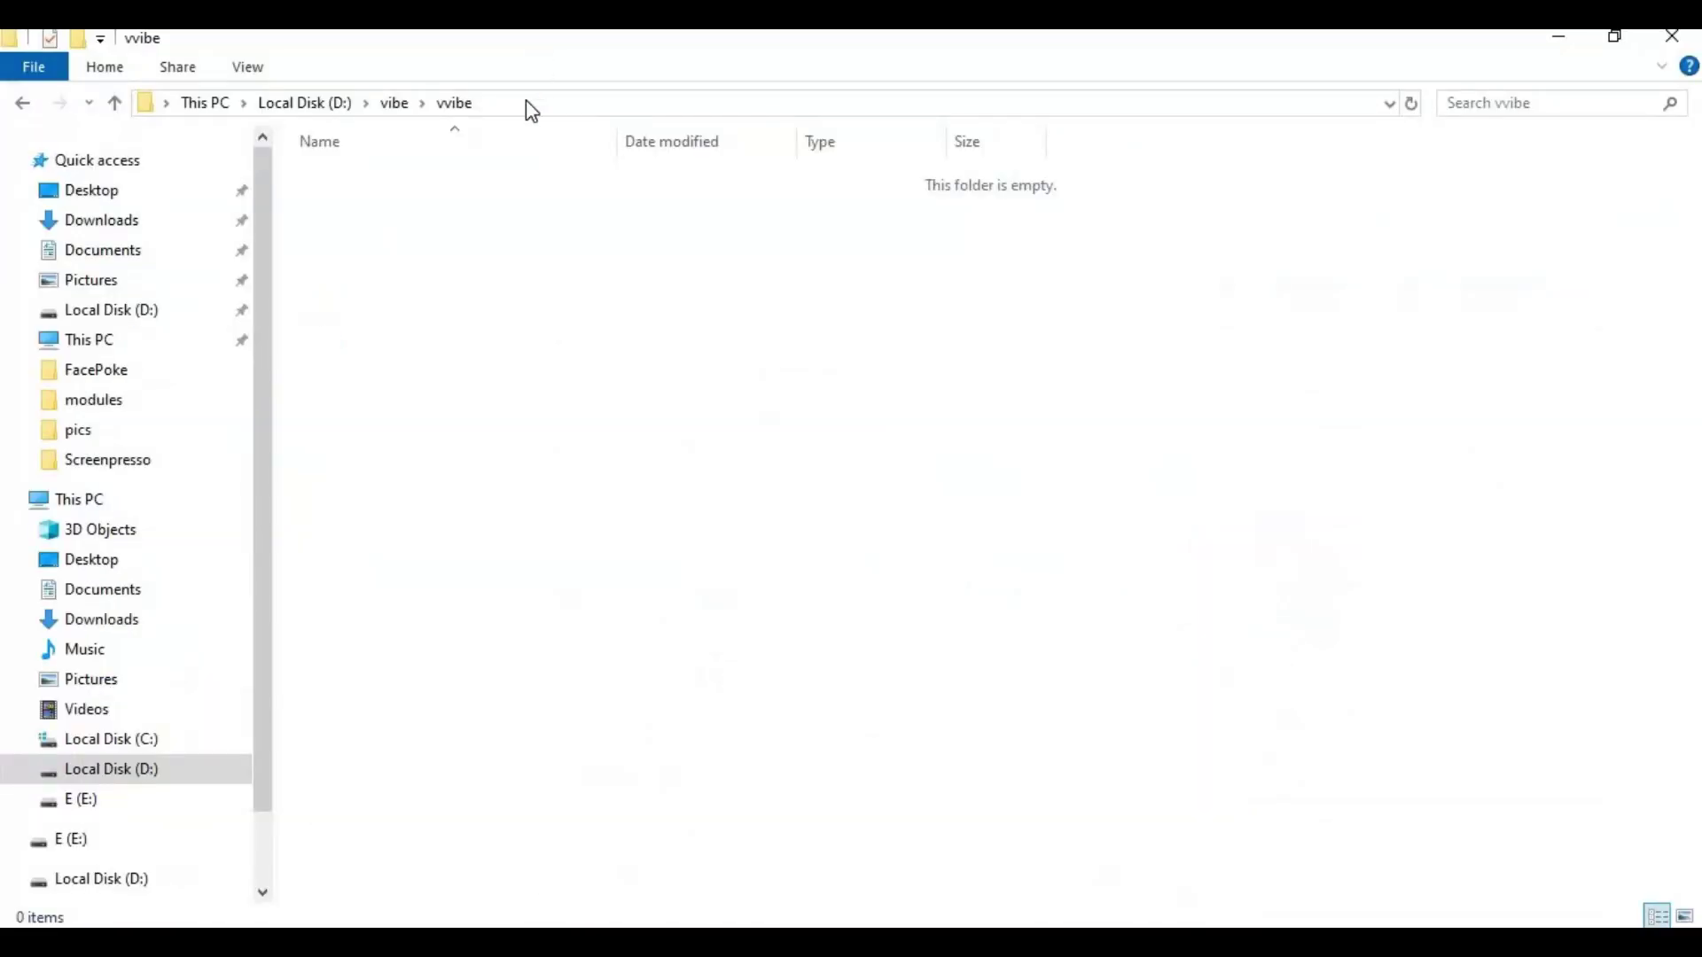
{"action": "left_click", "coordinate": [532, 103]}
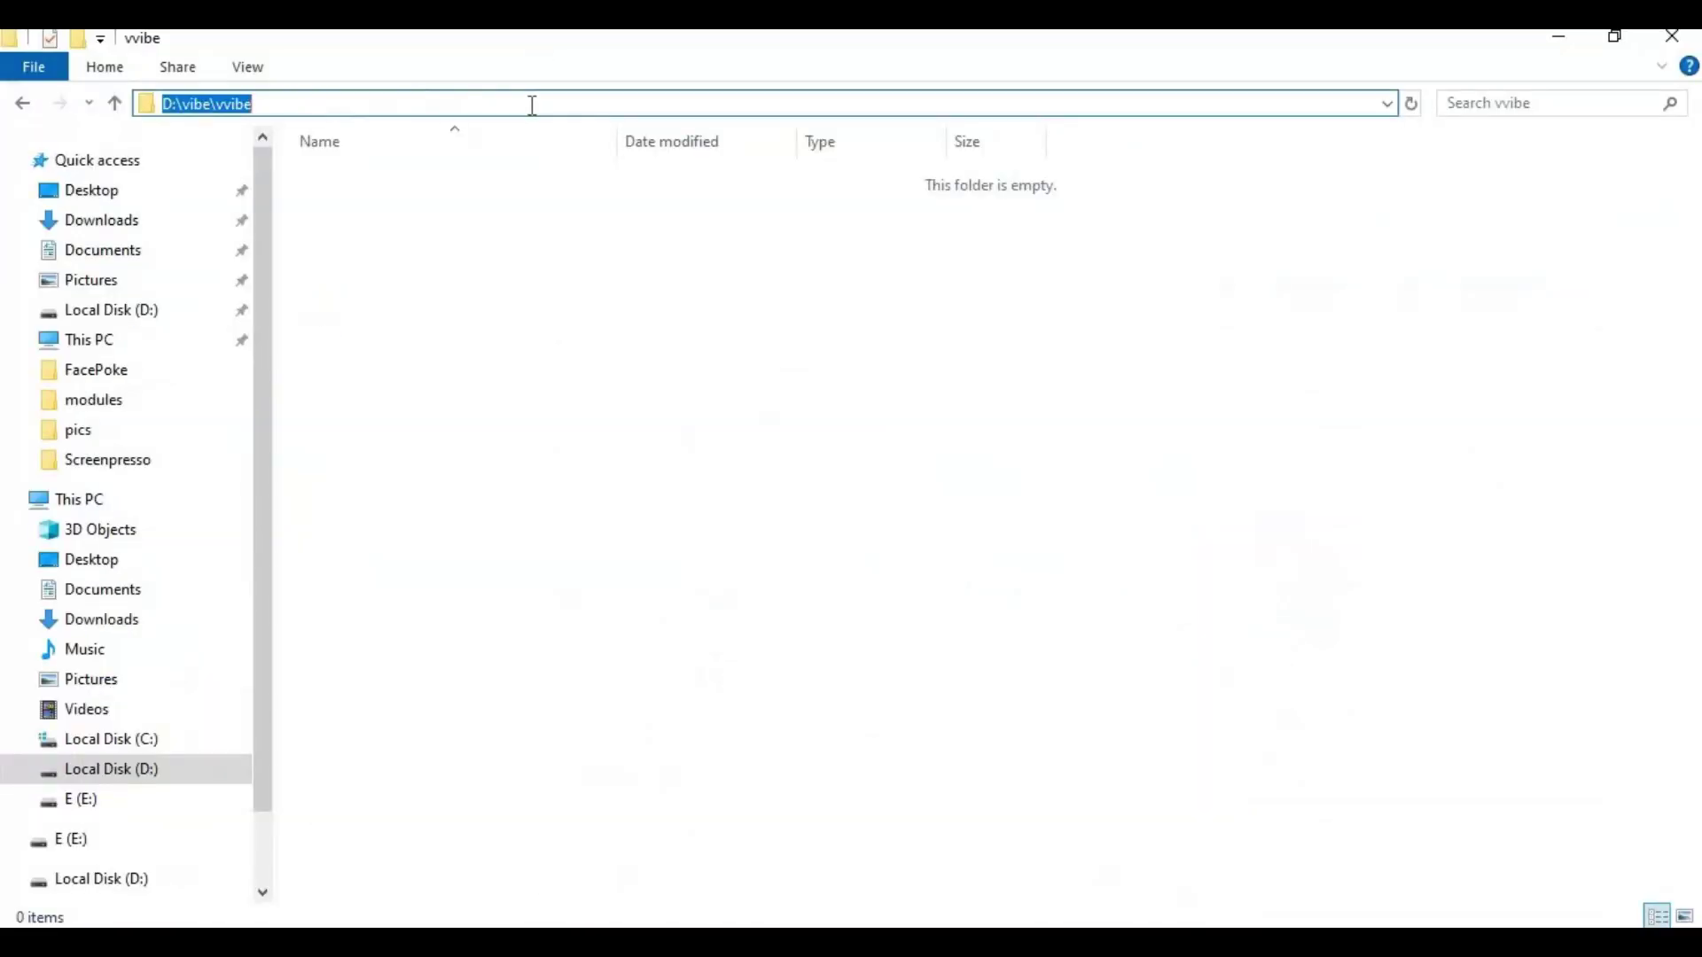
{"action": "type", "text": "cmd"}
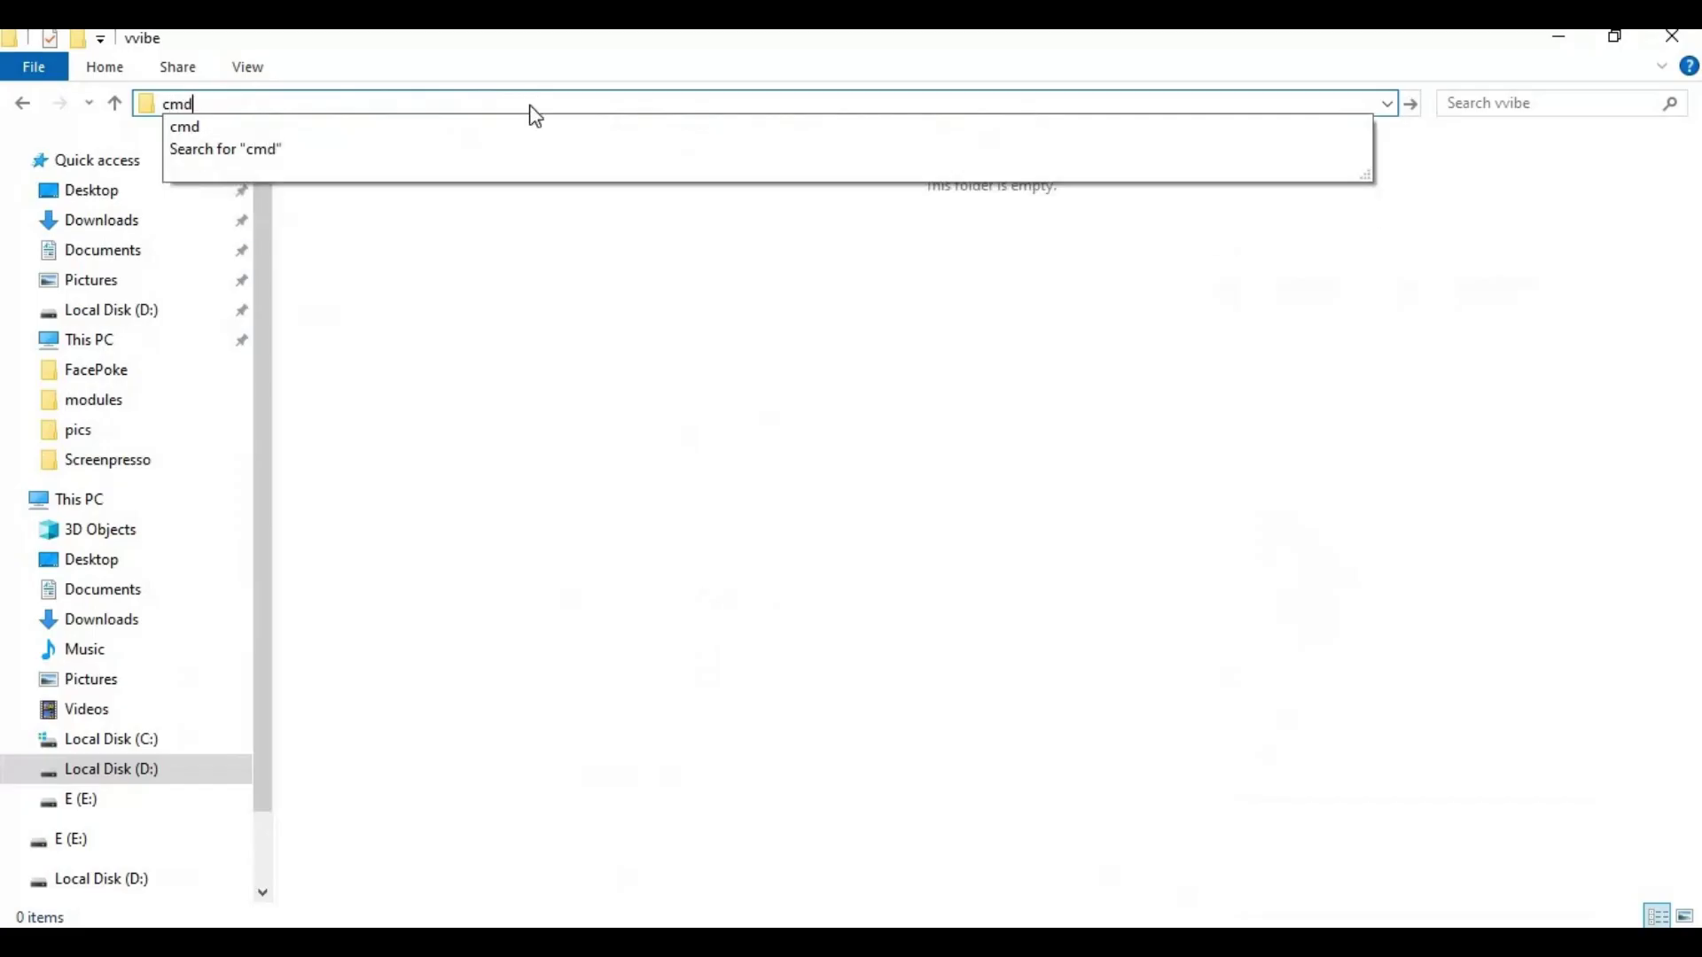
{"action": "key", "text": "Return"}
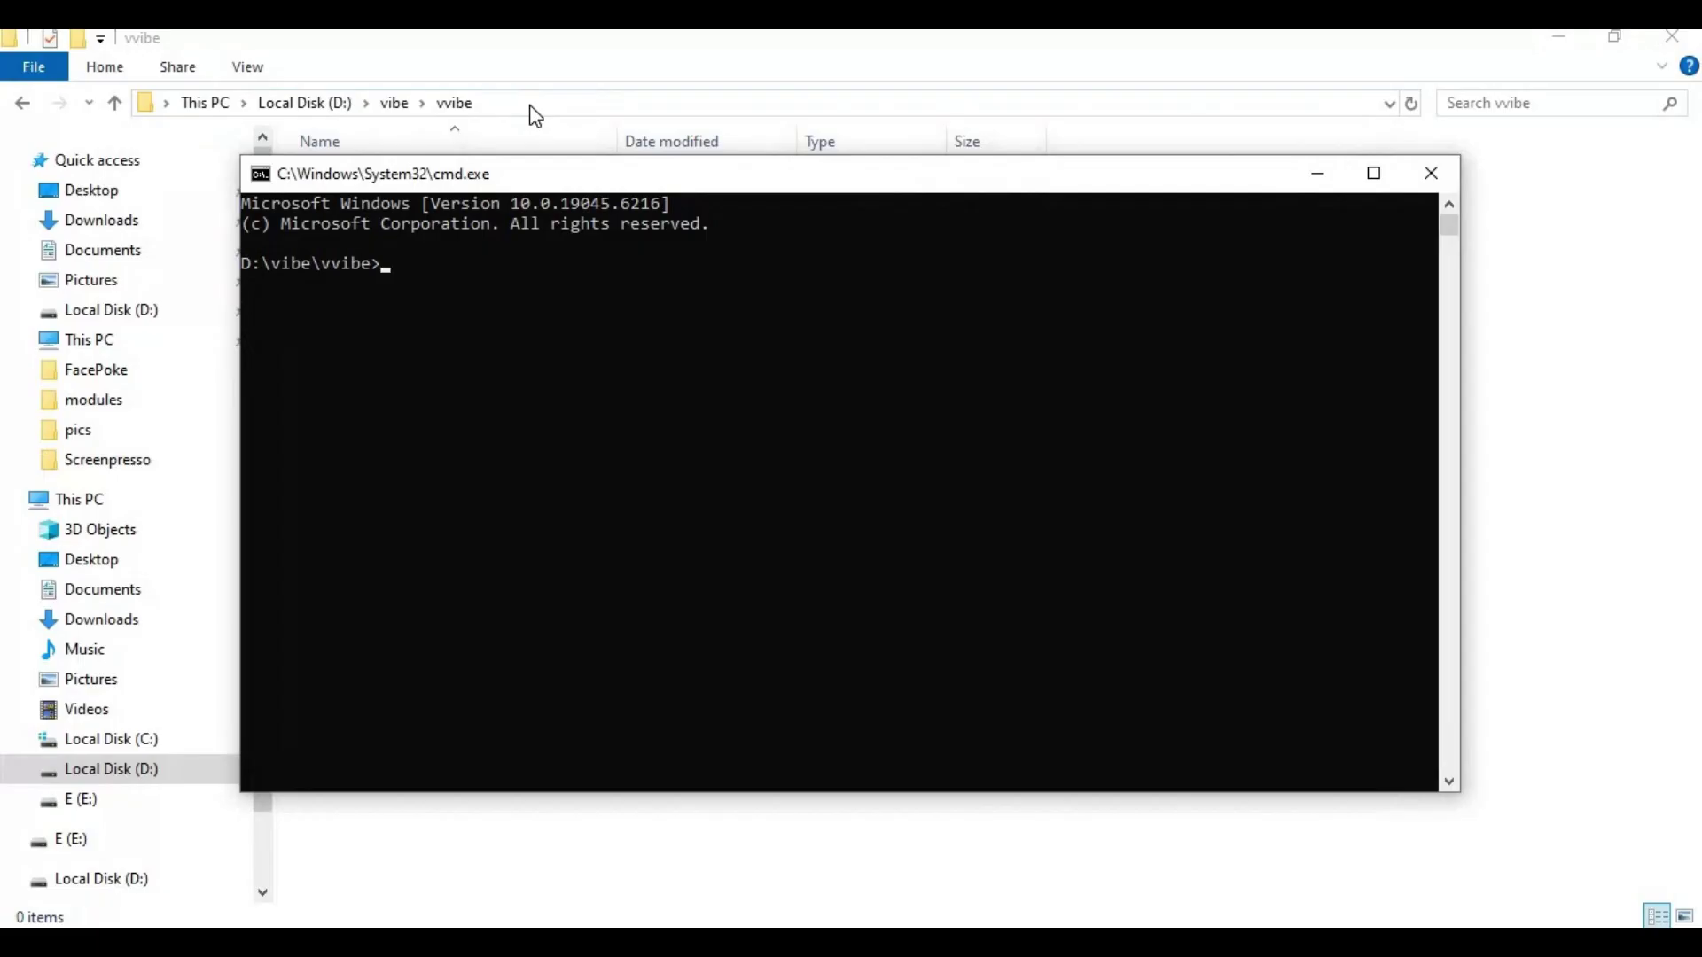
{"action": "type", "text": "git clone"}
{"action": "key", "text": "ctrl+v"}
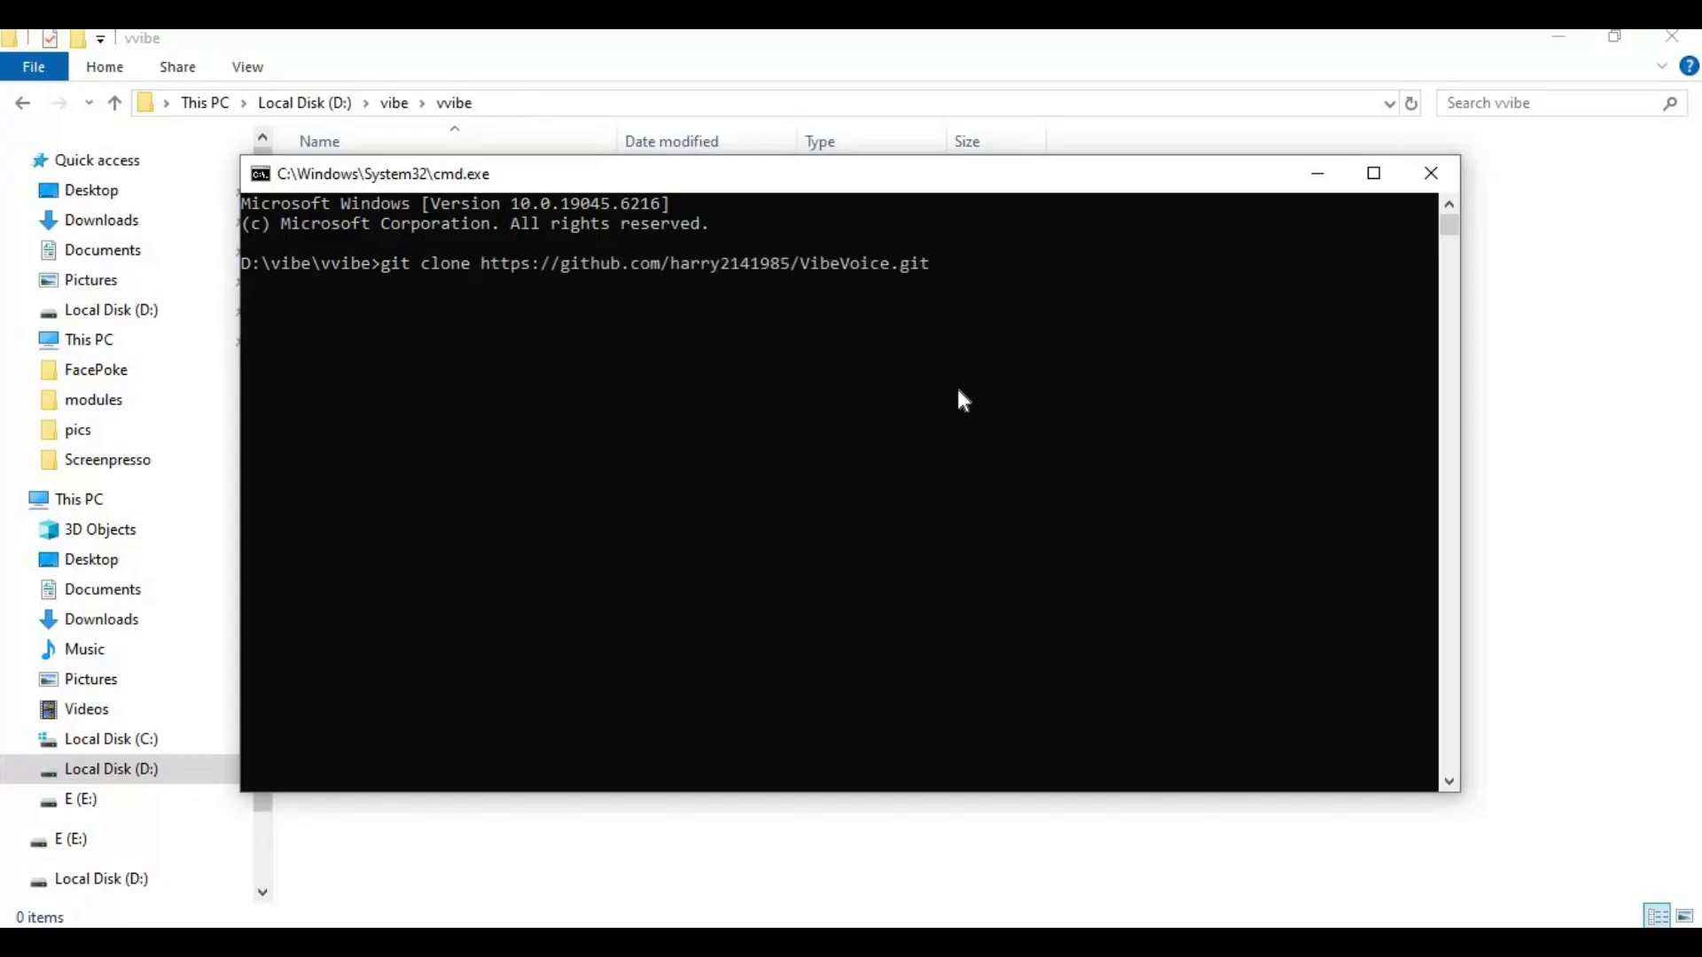
{"action": "key", "text": "Return"}
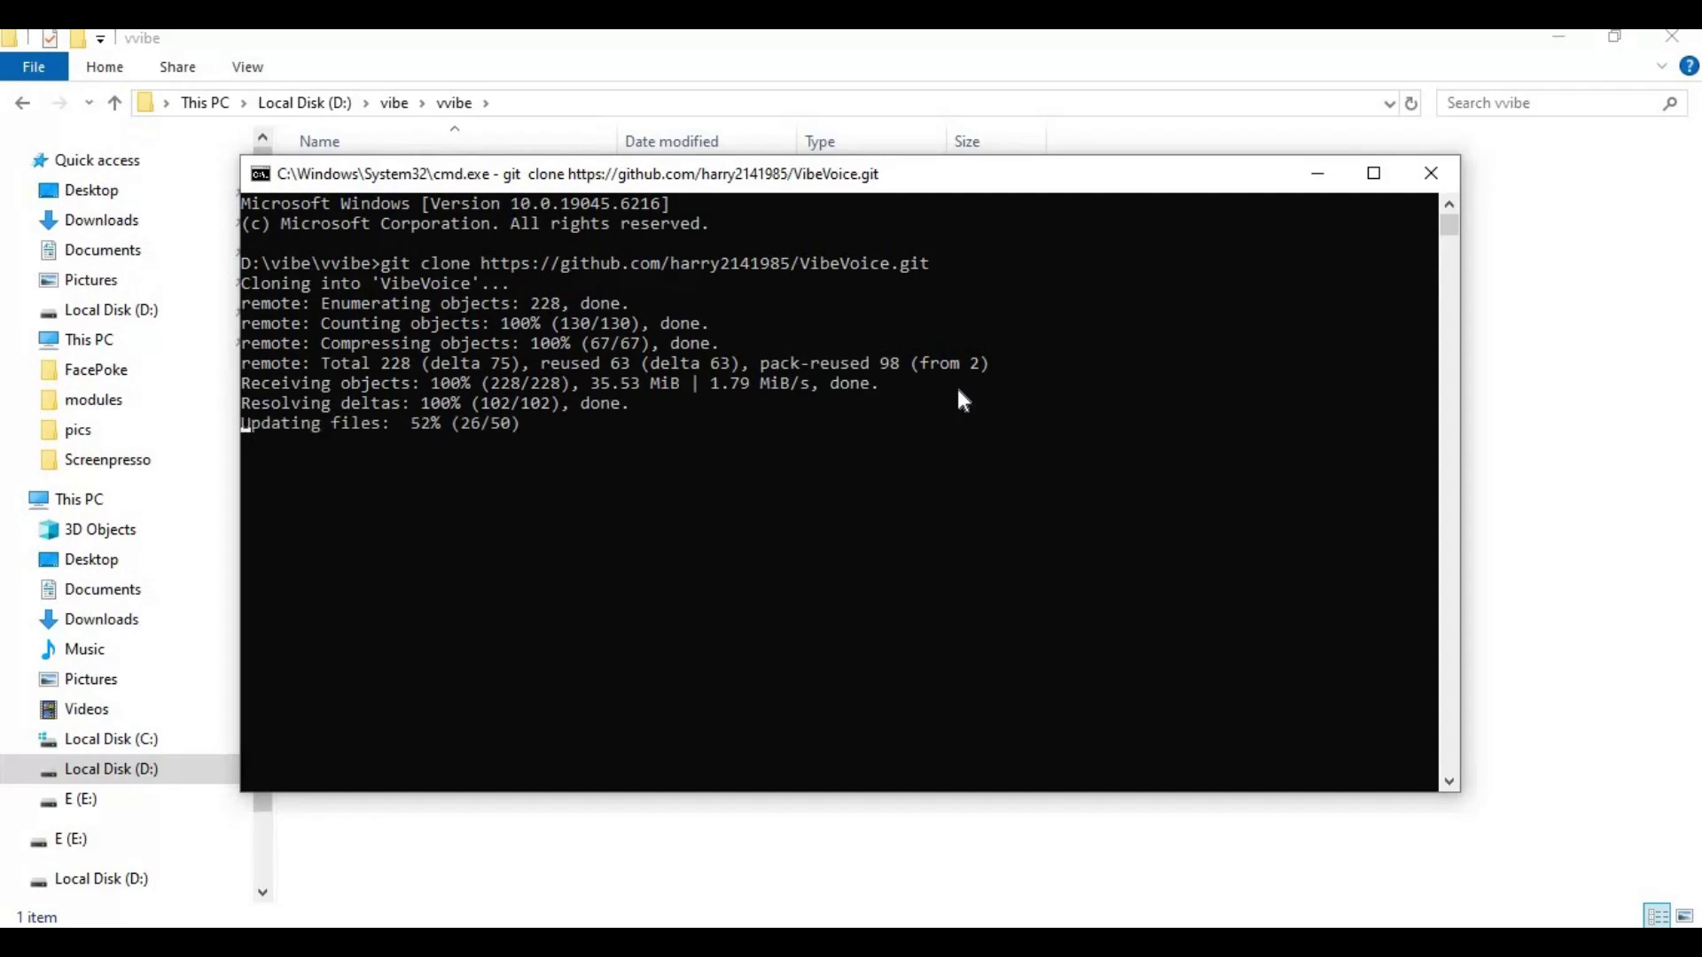
Close the console and copy the new VibeVoice folder's path from File Explorer
{"action": "type", "text": "exit"}
{"action": "key", "text": "Return"}
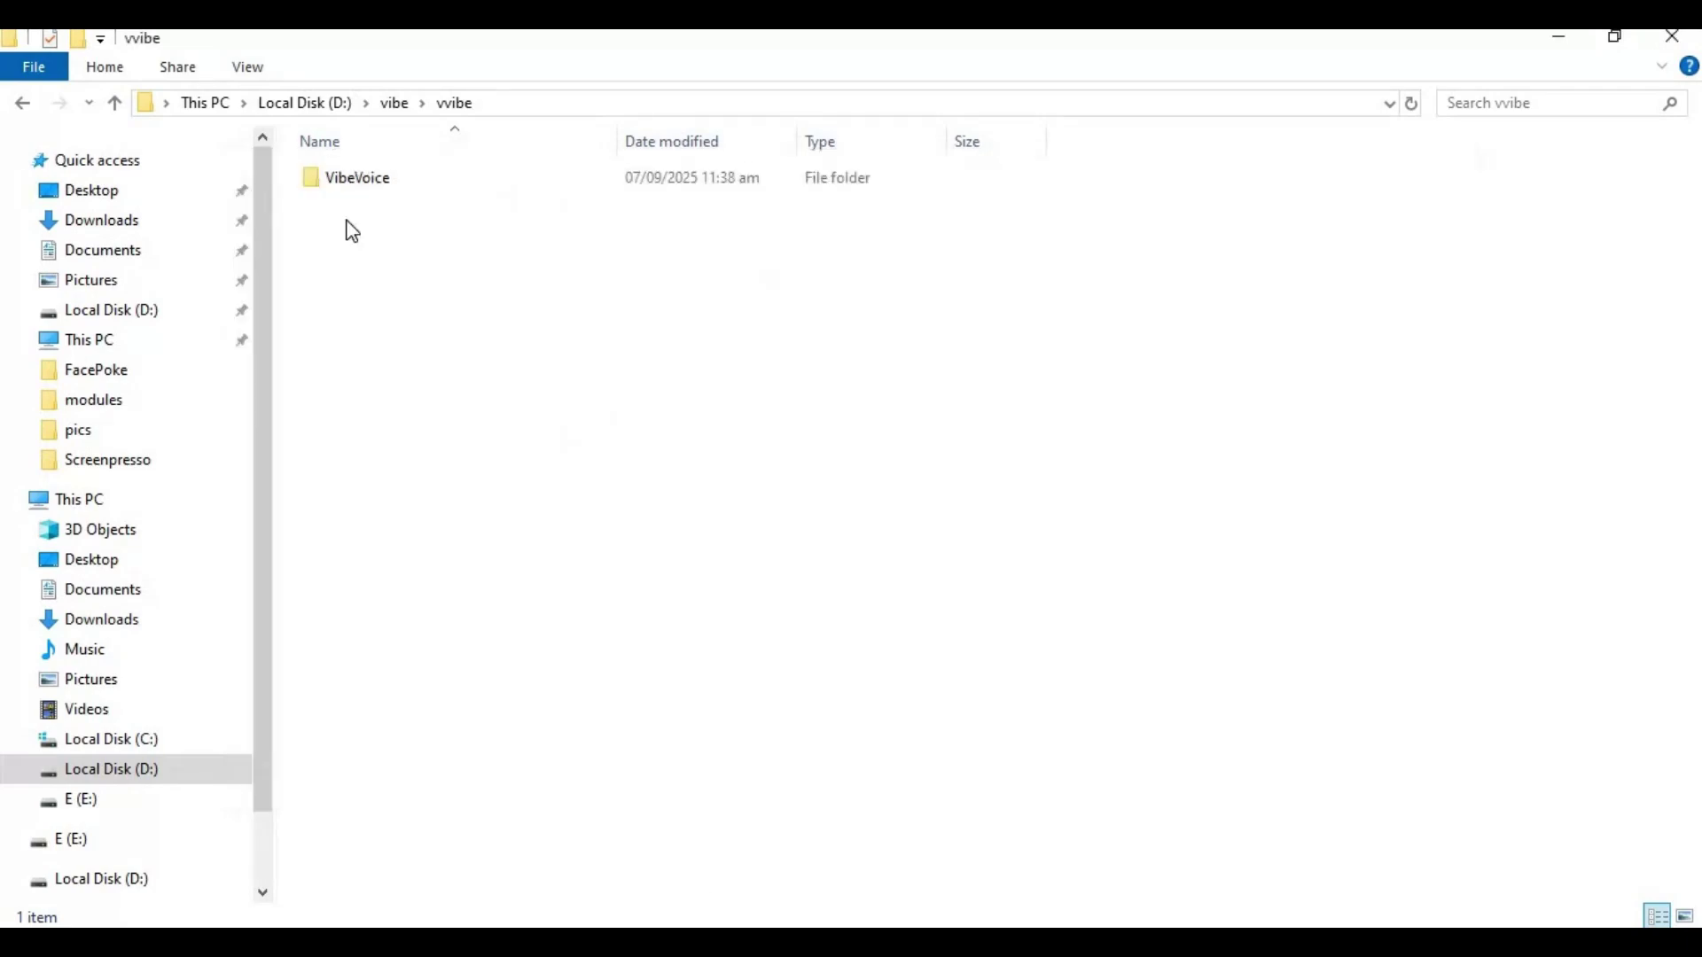
{"action": "left_click", "coordinate": [346, 181]}
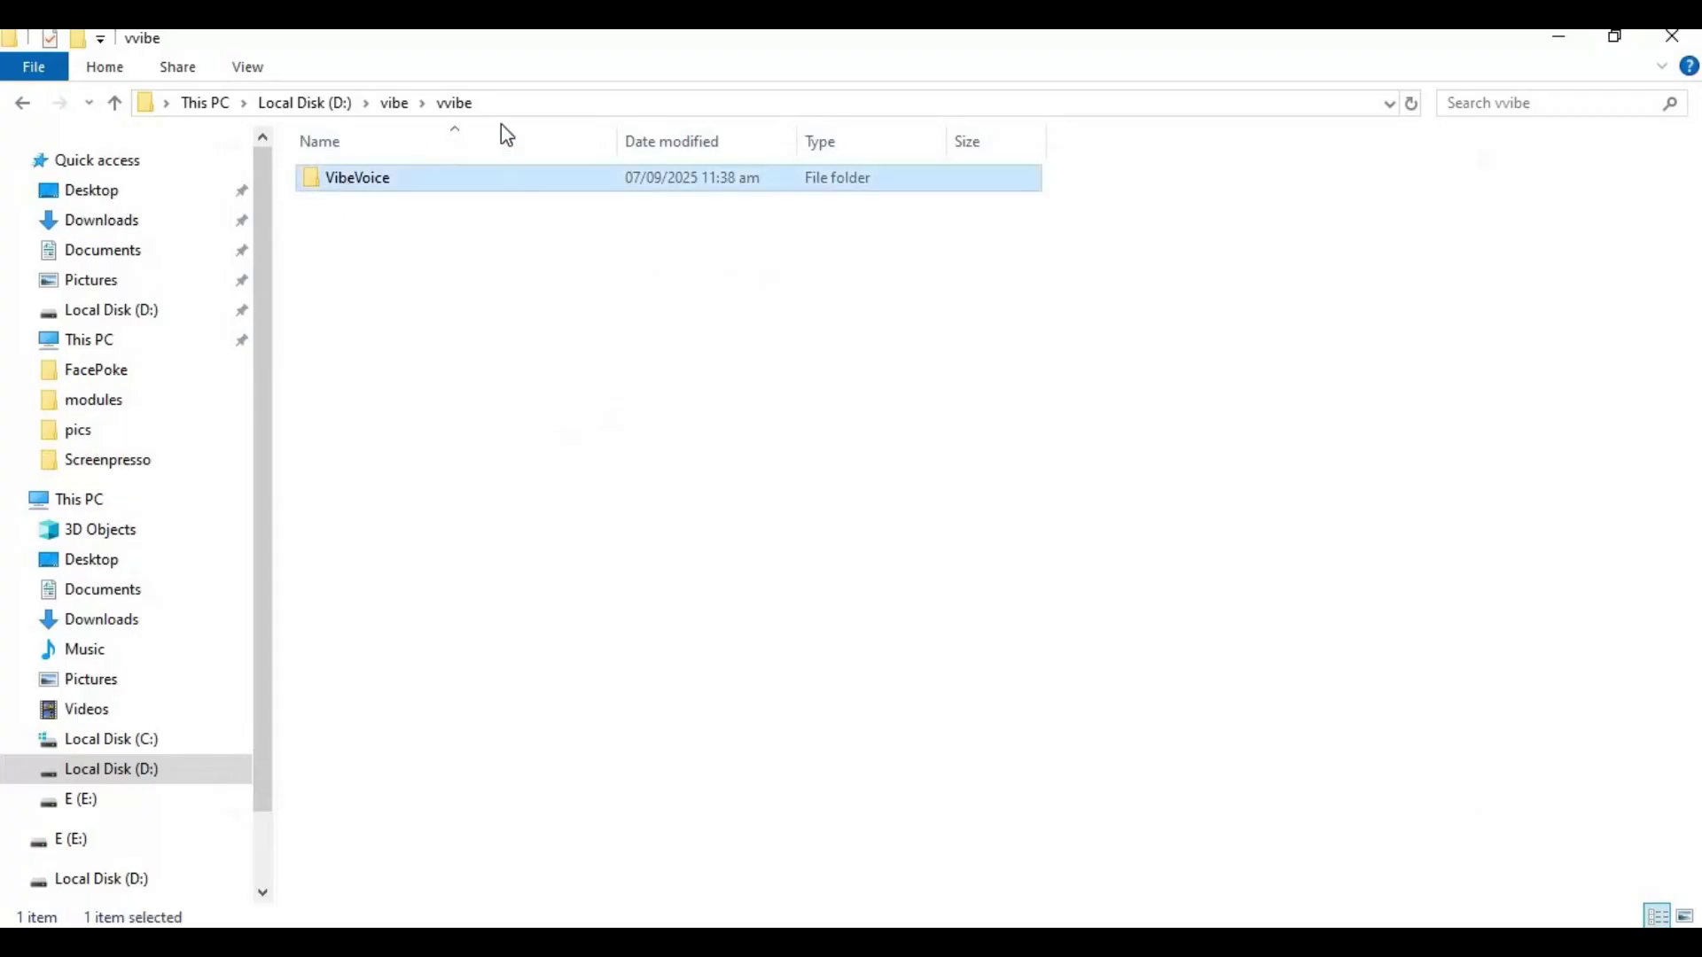
{"action": "key", "text": "Return"}
{"action": "key", "text": "alt+d"}
{"action": "right_click", "coordinate": [251, 104]}
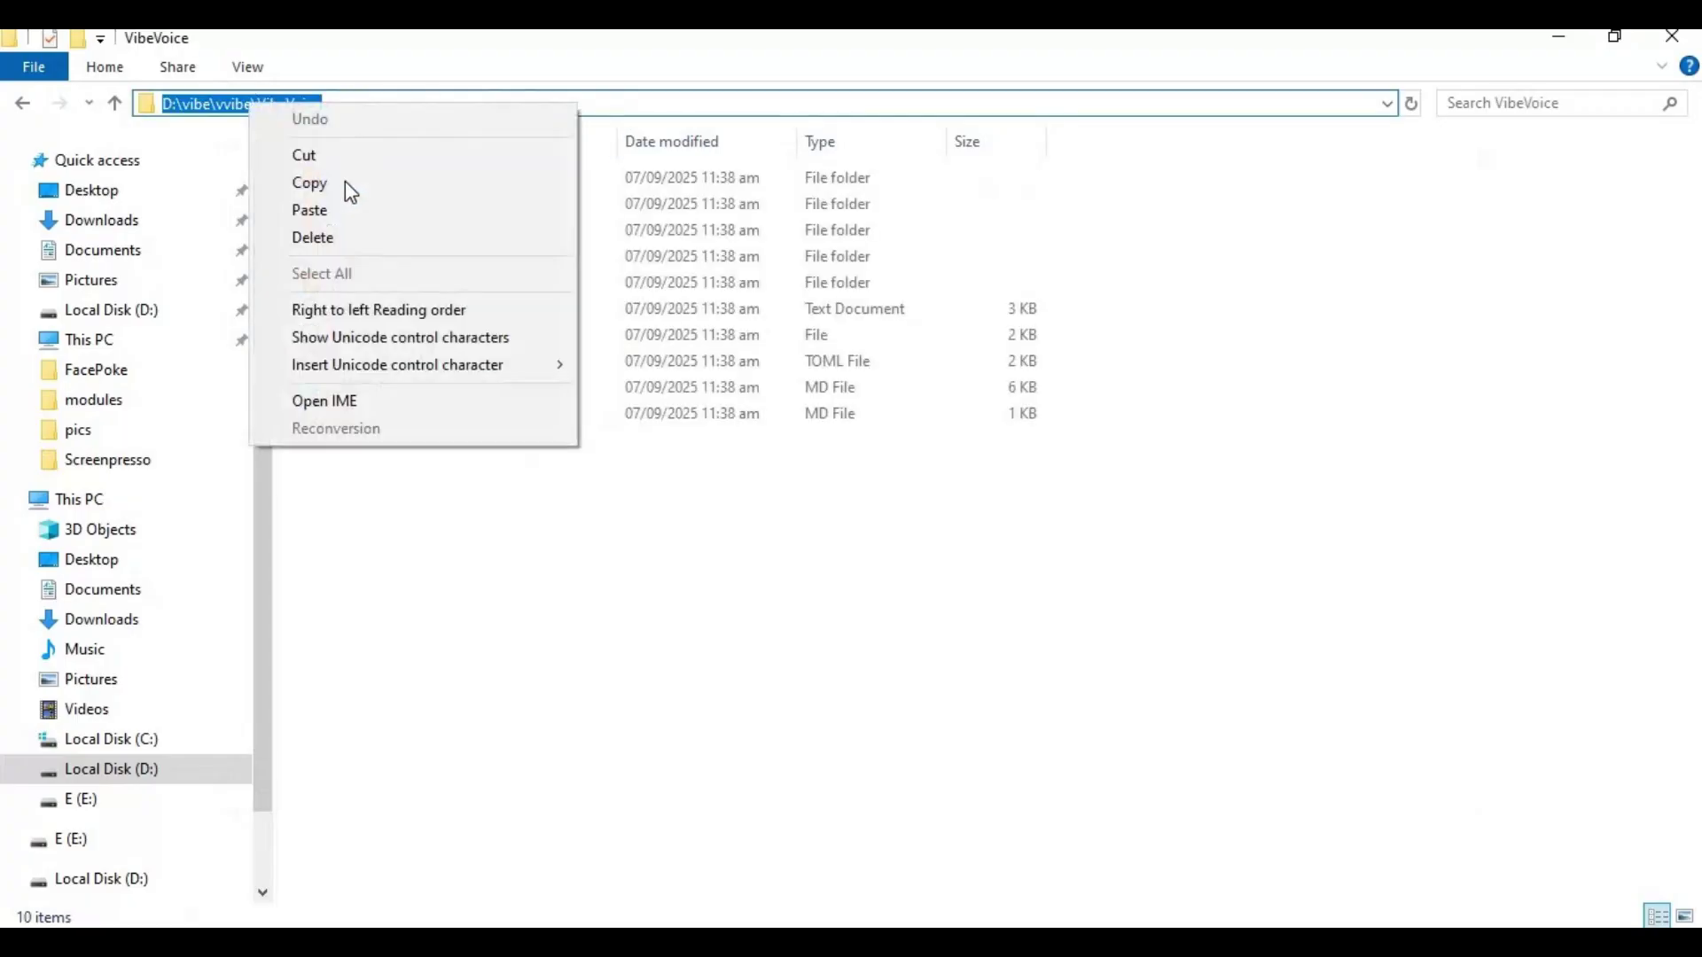
{"action": "key", "text": "Return"}
Change the console into the VibeVoice folder and enter py -3.10 -m venv venv
{"action": "key", "text": "alt+Tab"}
{"action": "type", "text": "cd"}
{"action": "key", "text": "ctrl+v"}
{"action": "key", "text": "Return"}
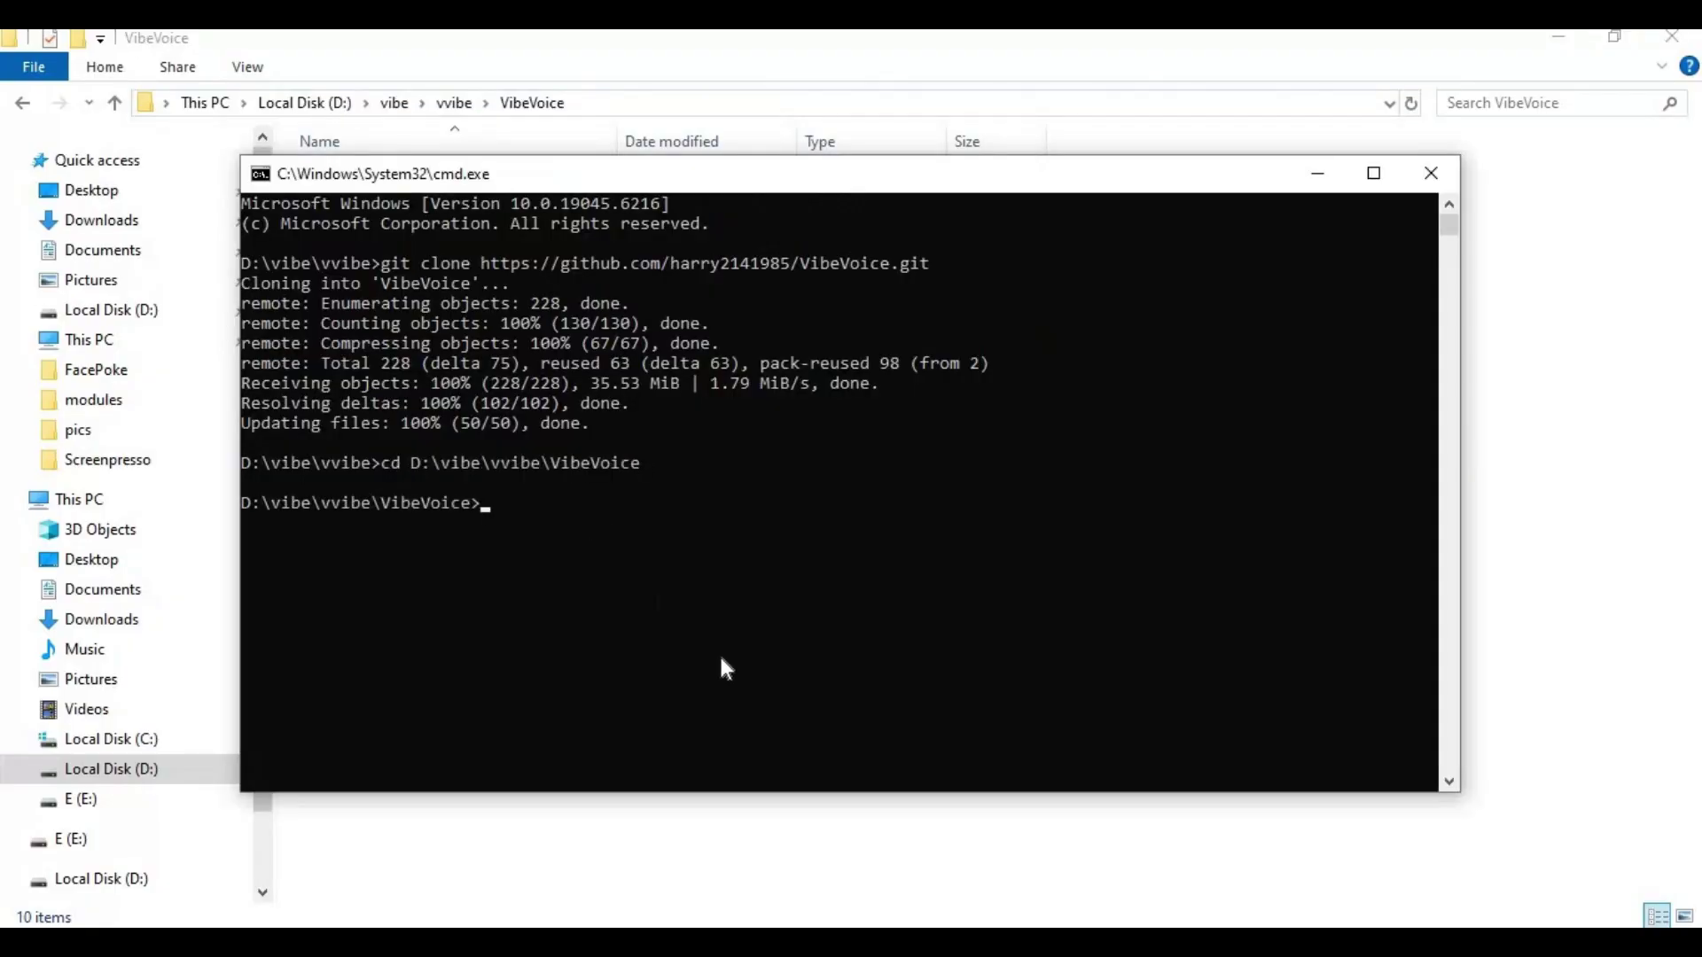
{"action": "type", "text": "py -3.10 -m venv venv"}
Create the Python 3.10 venv and activate it with venv\scripts\activate
{"action": "key", "text": "Return"}
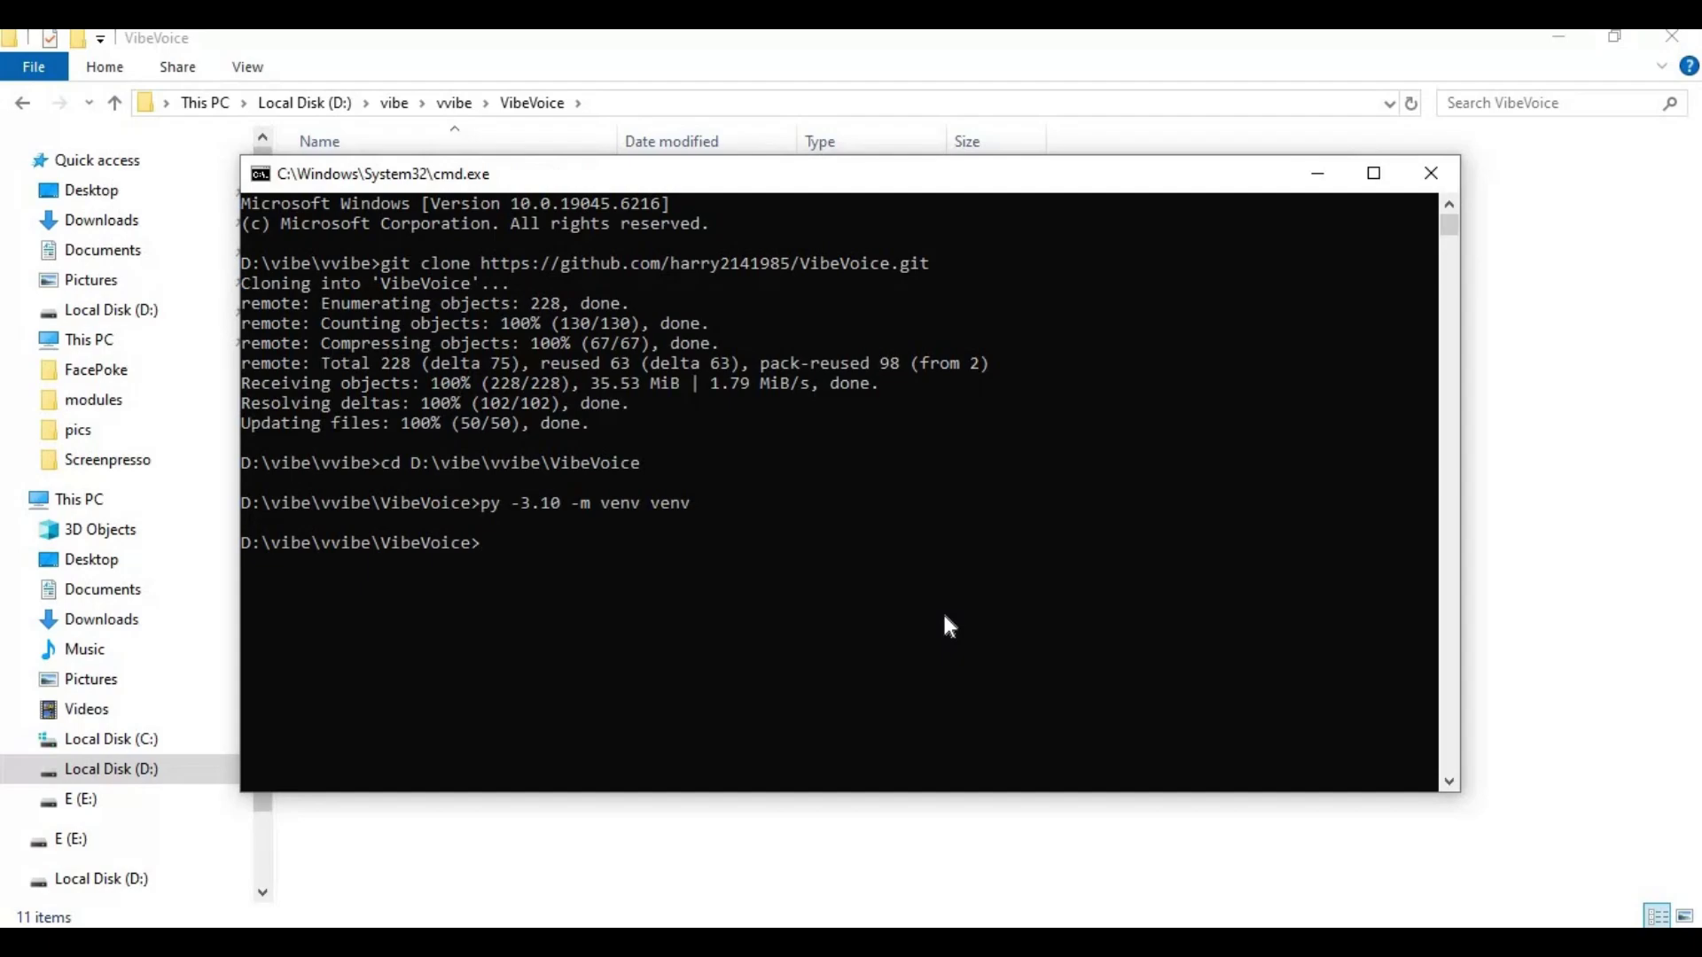
{"action": "type", "text": "venv\\scripts\\activate"}
{"action": "key", "text": "Return"}
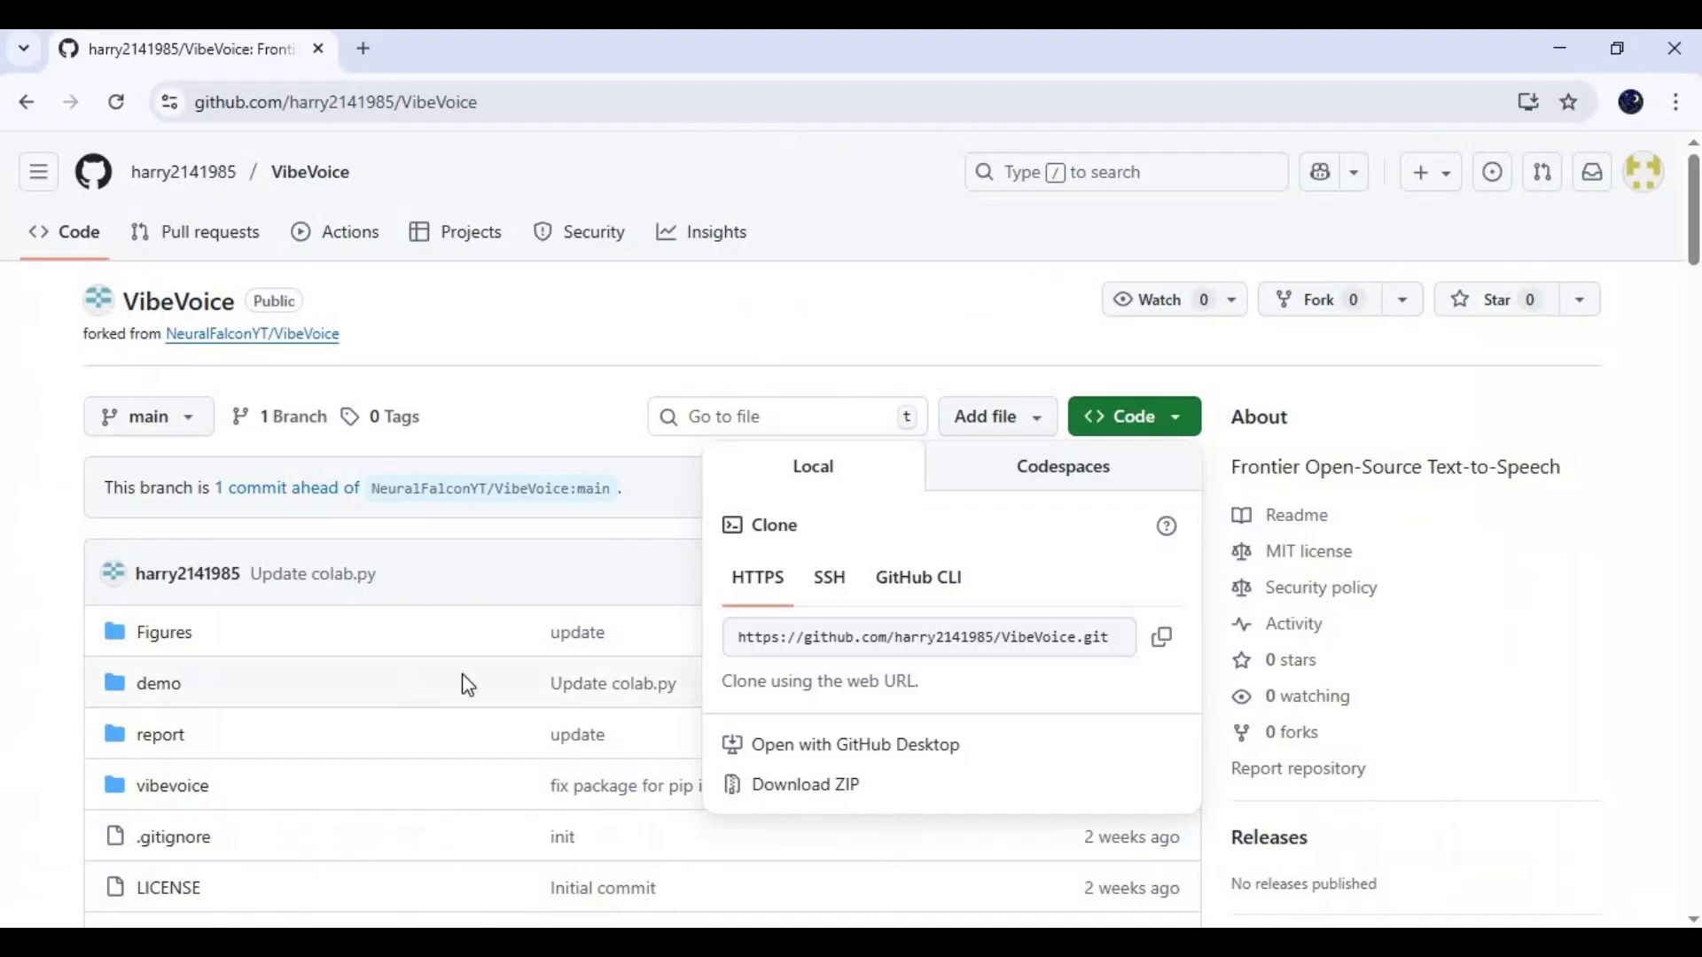
Copy pip install -e . from the README's Install from github section and run it in the console
{"action": "left_click", "coordinate": [467, 685]}
{"action": "scroll", "coordinate": [492, 674], "scroll_direction": "down", "scroll_amount": 20}
{"action": "scroll", "coordinate": [114, 748], "scroll_direction": "up", "scroll_amount": 4}
{"action": "left_click_drag", "start_coordinate": [295, 701], "coordinate": [120, 709]}
{"action": "right_click", "coordinate": [266, 678]}
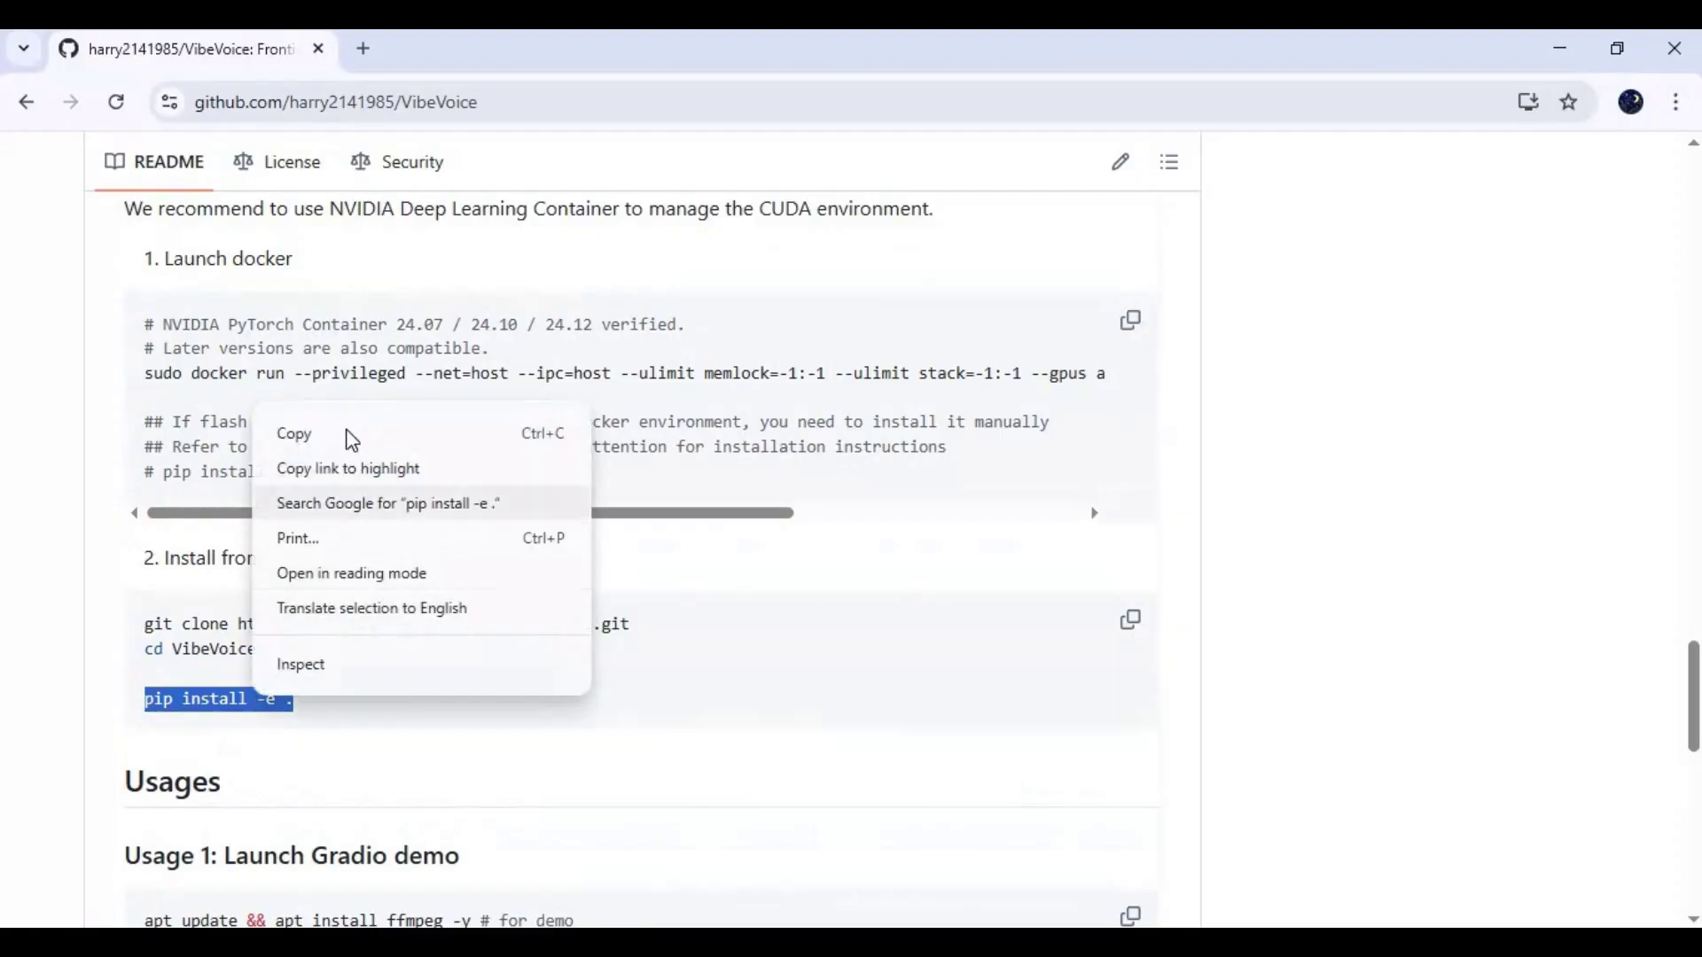
{"action": "left_click", "coordinate": [660, 901]}
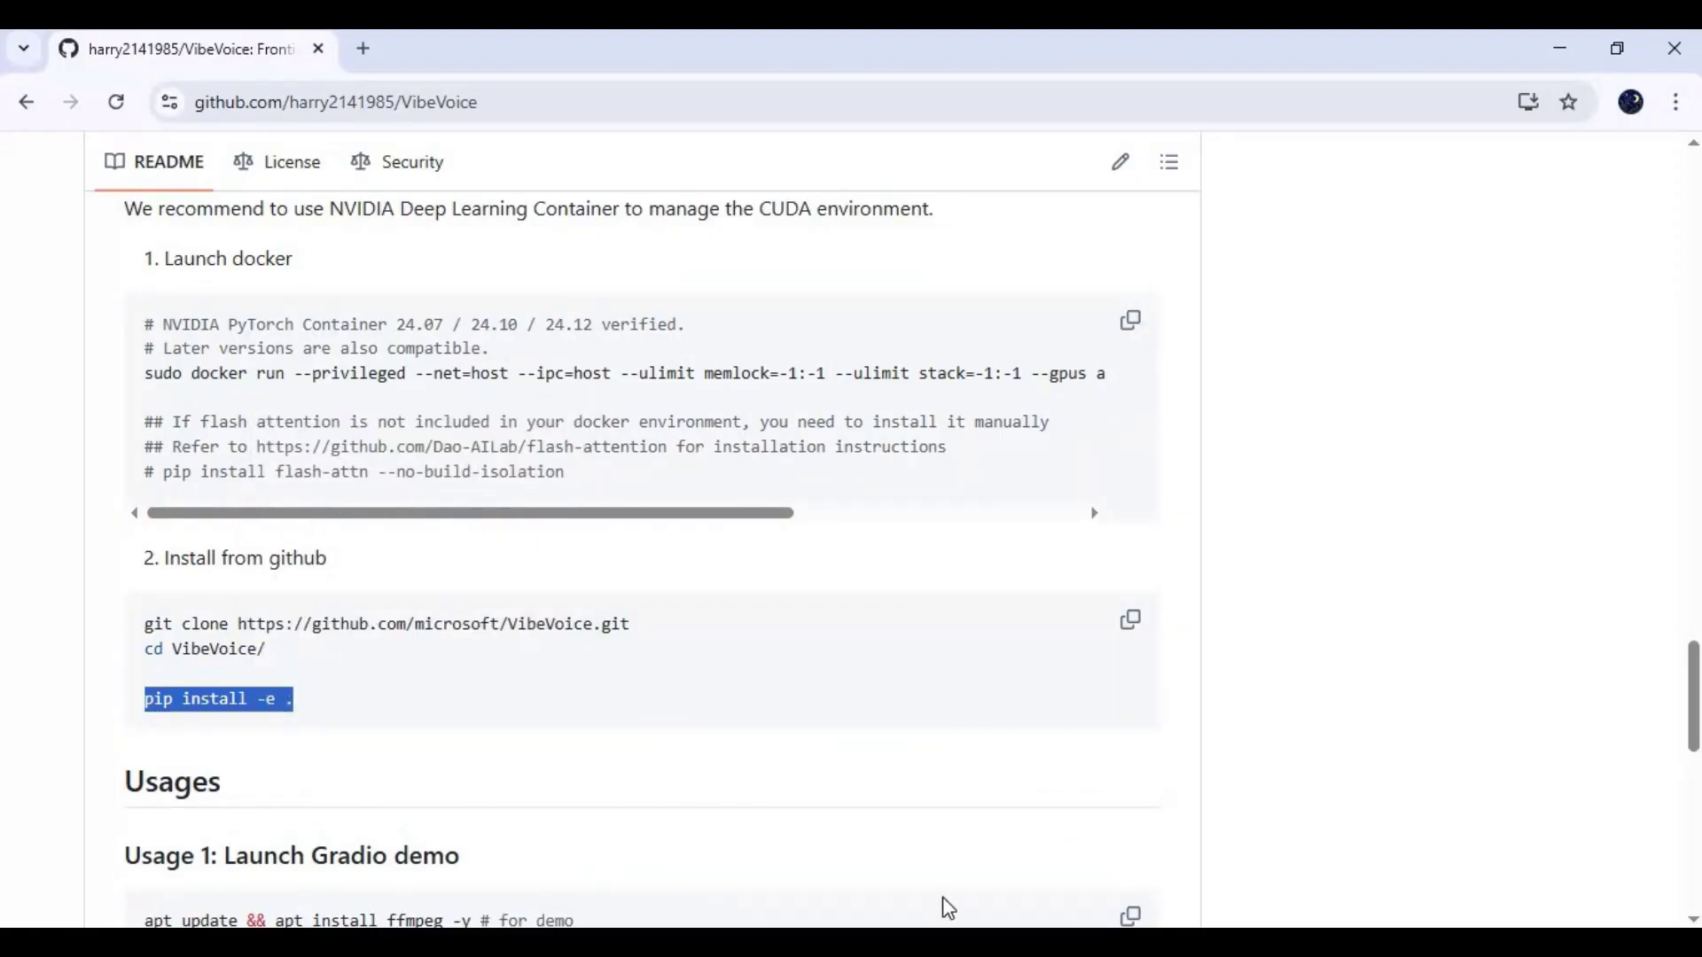
{"action": "key", "text": "alt+Tab"}
{"action": "key", "text": "ctrl+v"}
{"action": "key", "text": "Return"}
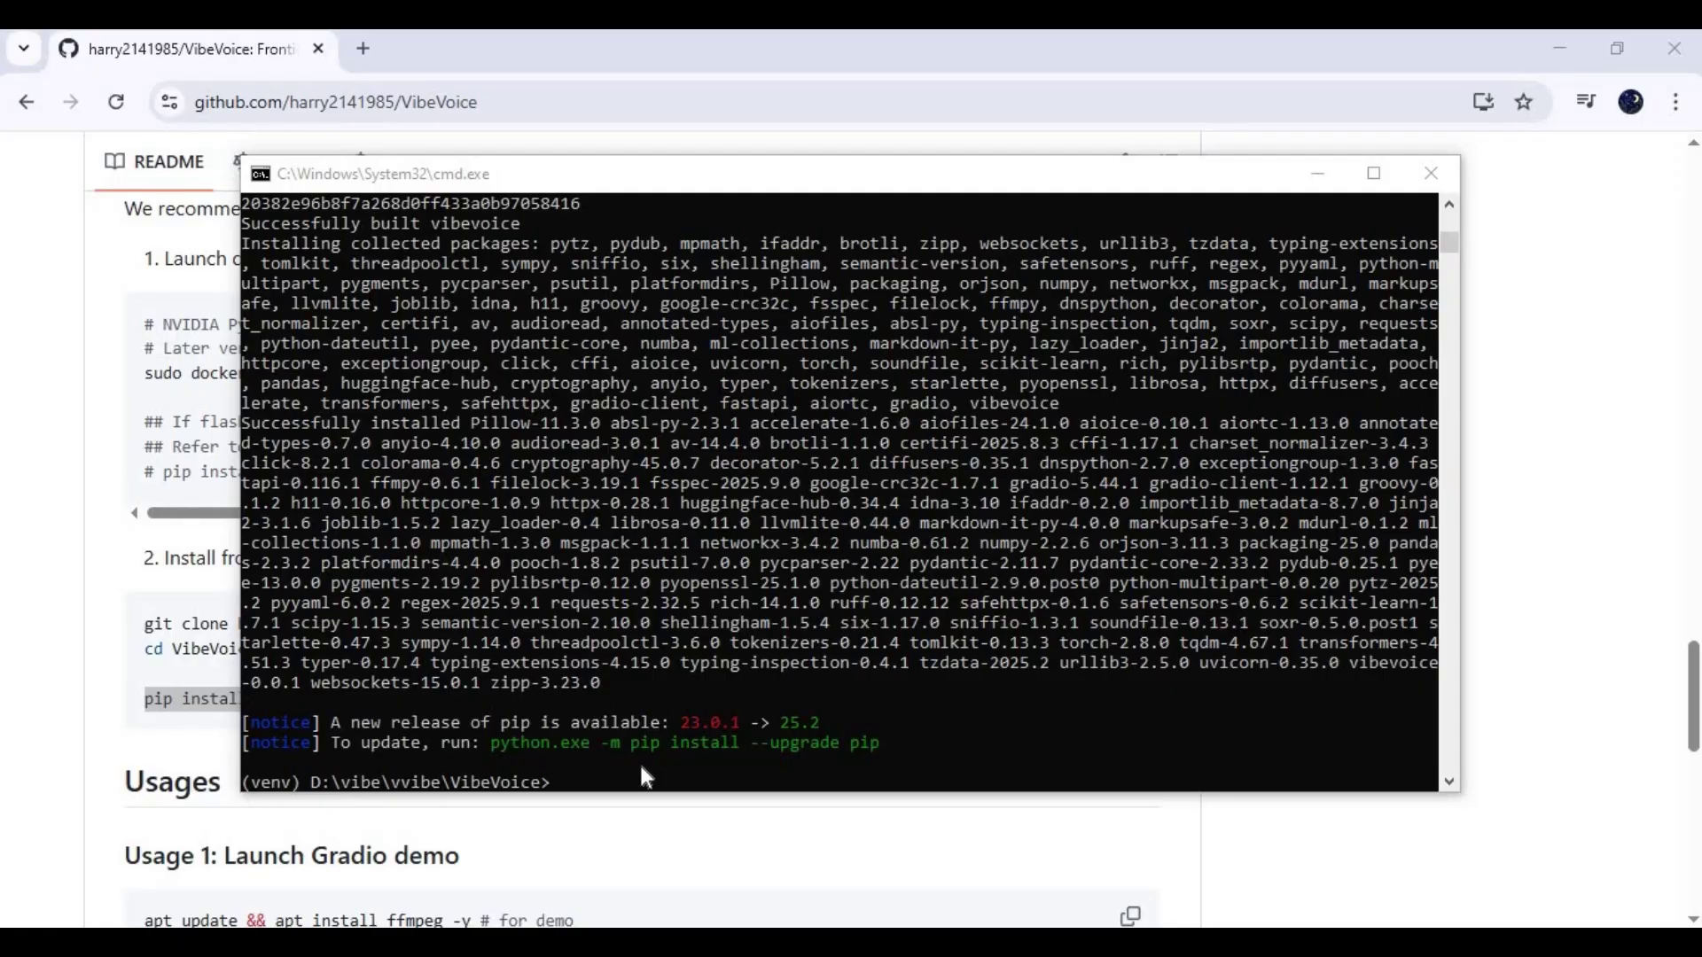
Uninstall torch, torchvision and torchaudio with pip uninstall -y
{"action": "left_click", "coordinate": [638, 764]}
{"action": "key", "text": "ctrl+v"}
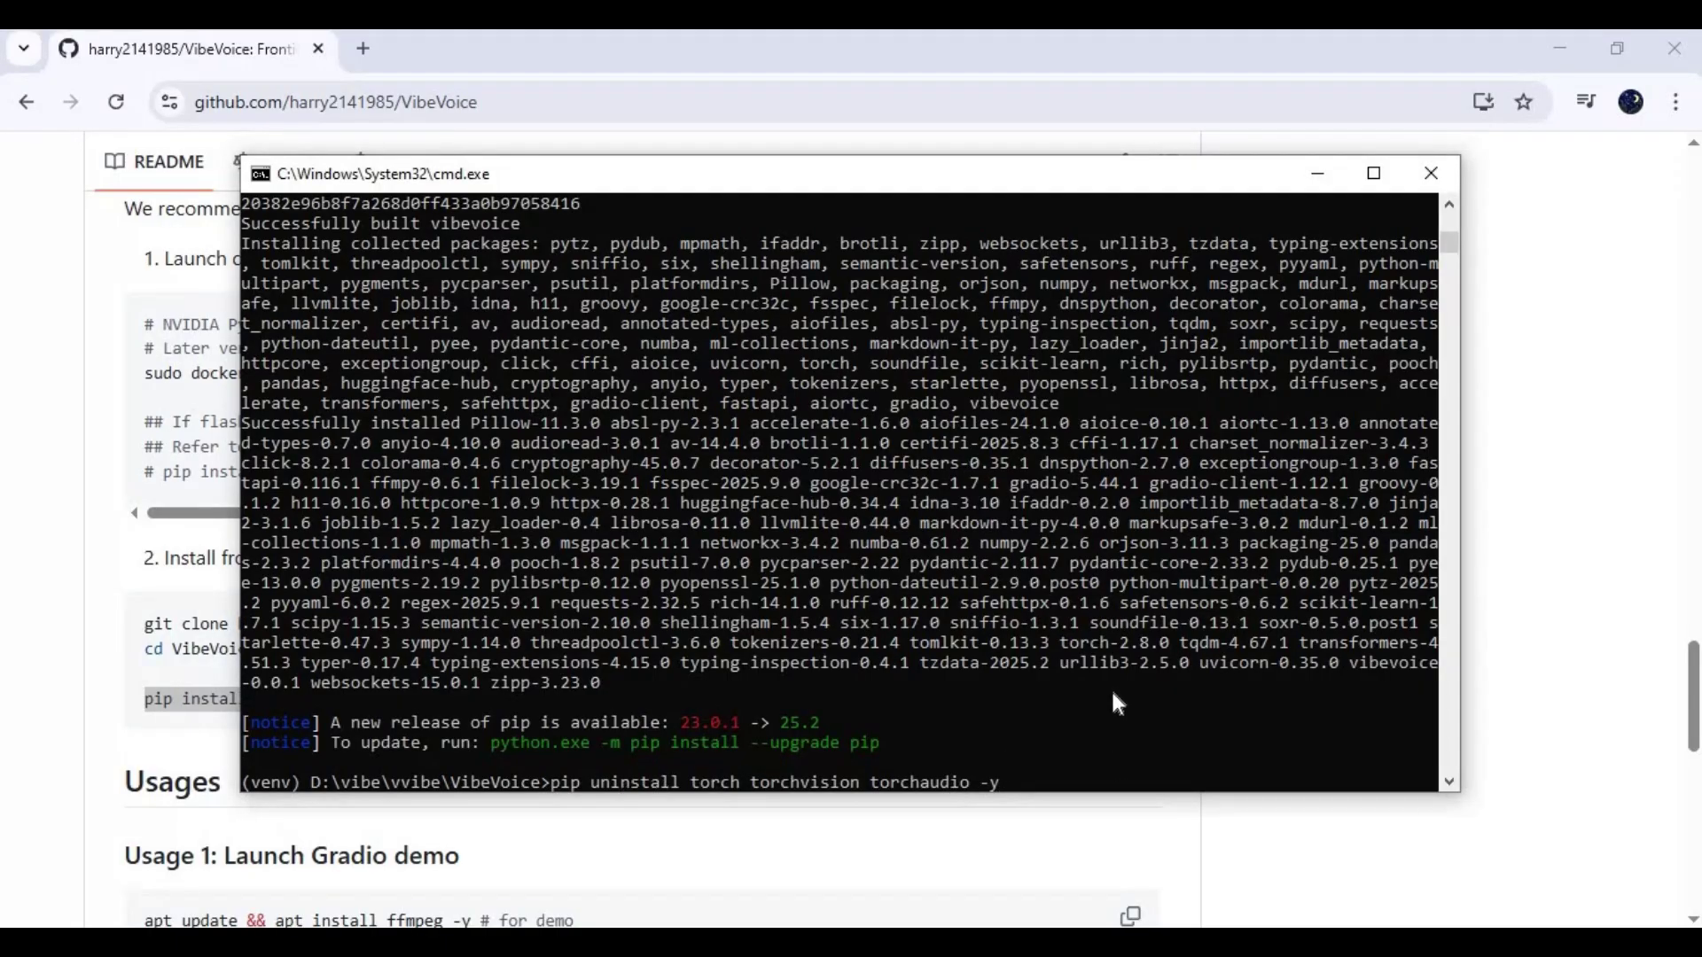
{"action": "key", "text": "Return"}
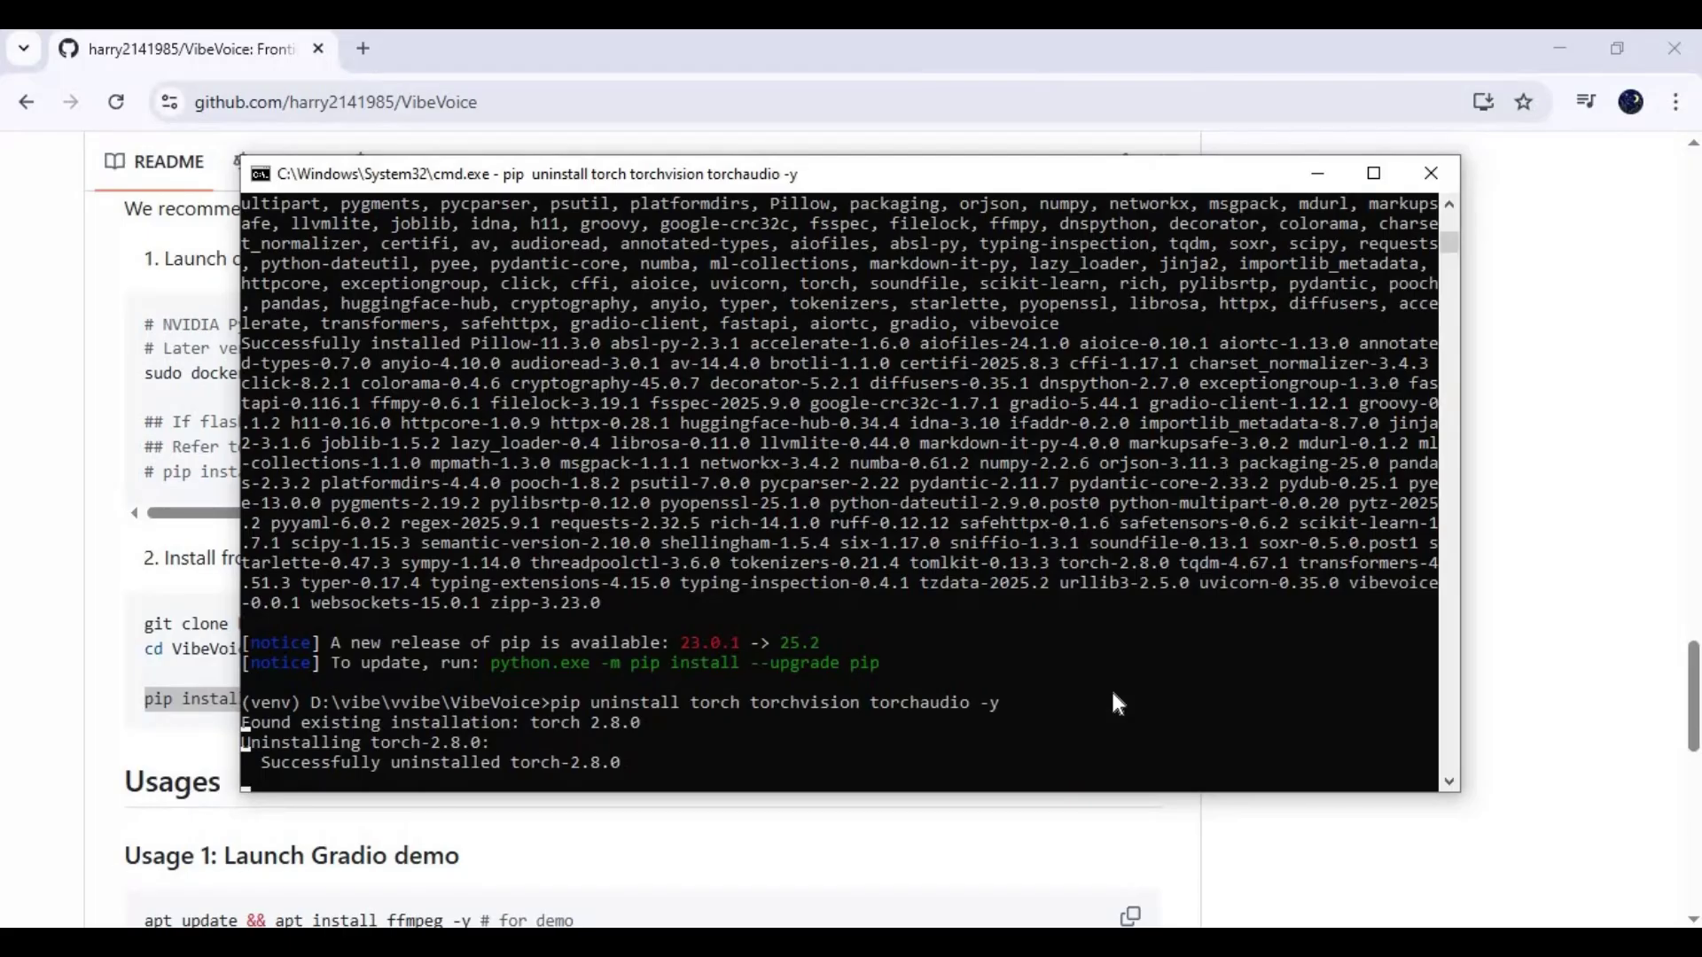
Install the CUDA 12.1 builds of torch, torchvision and torchaudio from the cu121 index
{"action": "key", "text": "Return"}
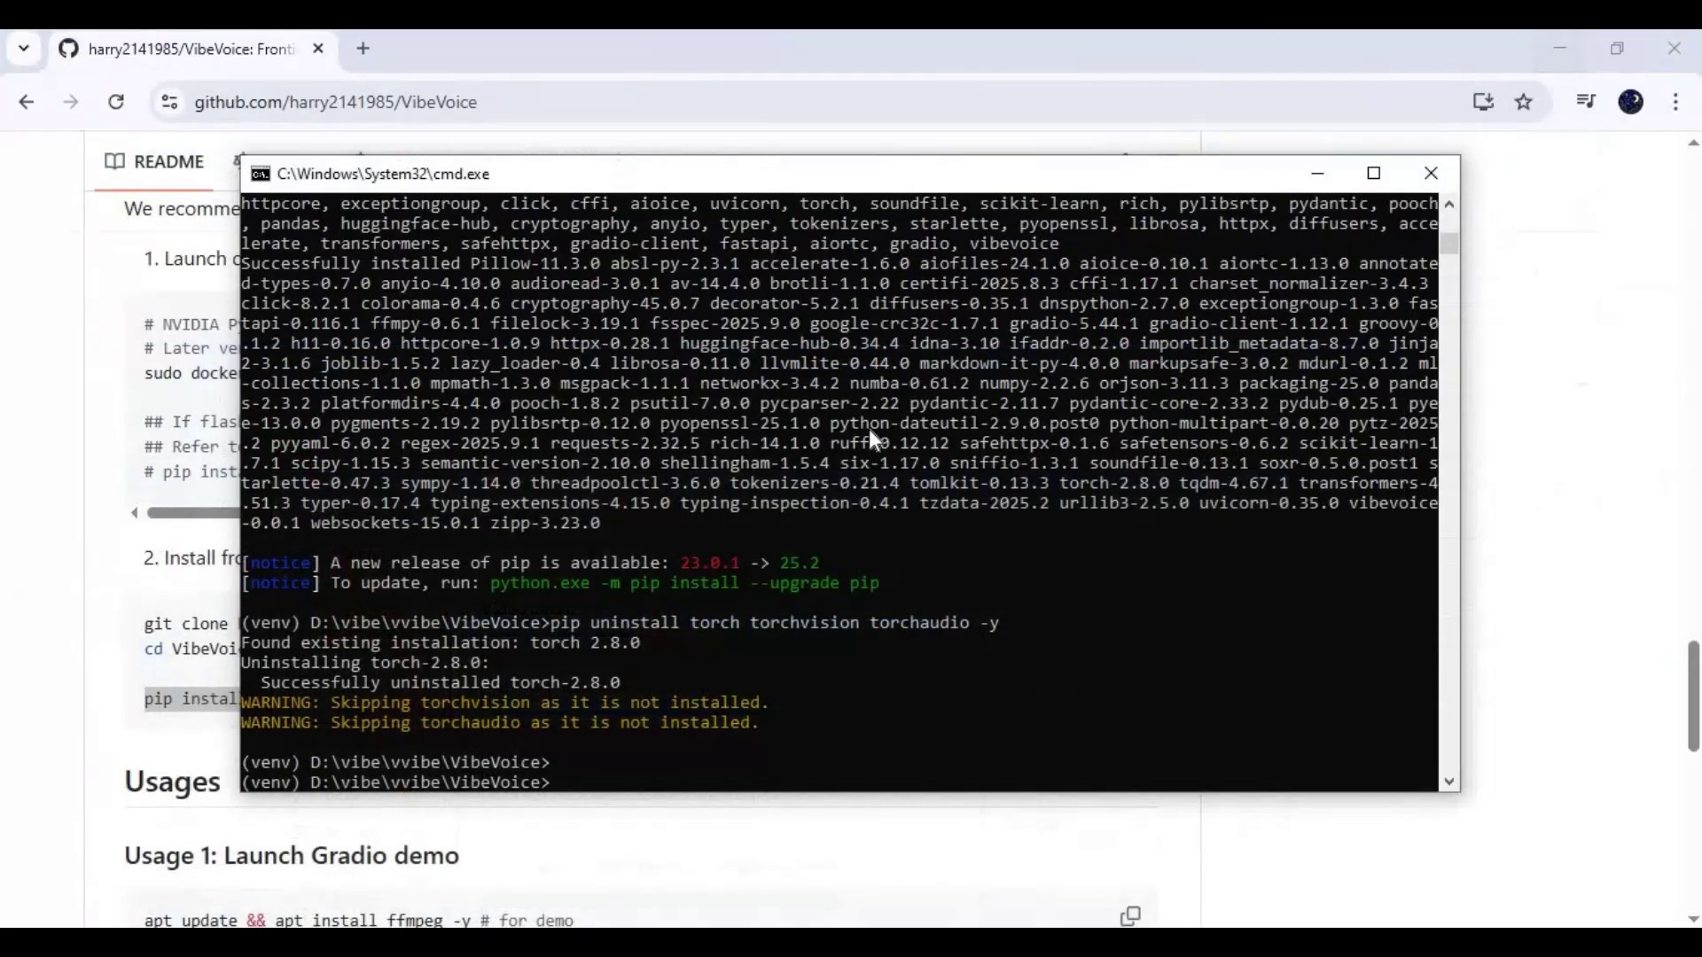
{"action": "type", "text": "pip install torch torchvision torchaudio --index-url https://download.pytorch.org/whl/cu121"}
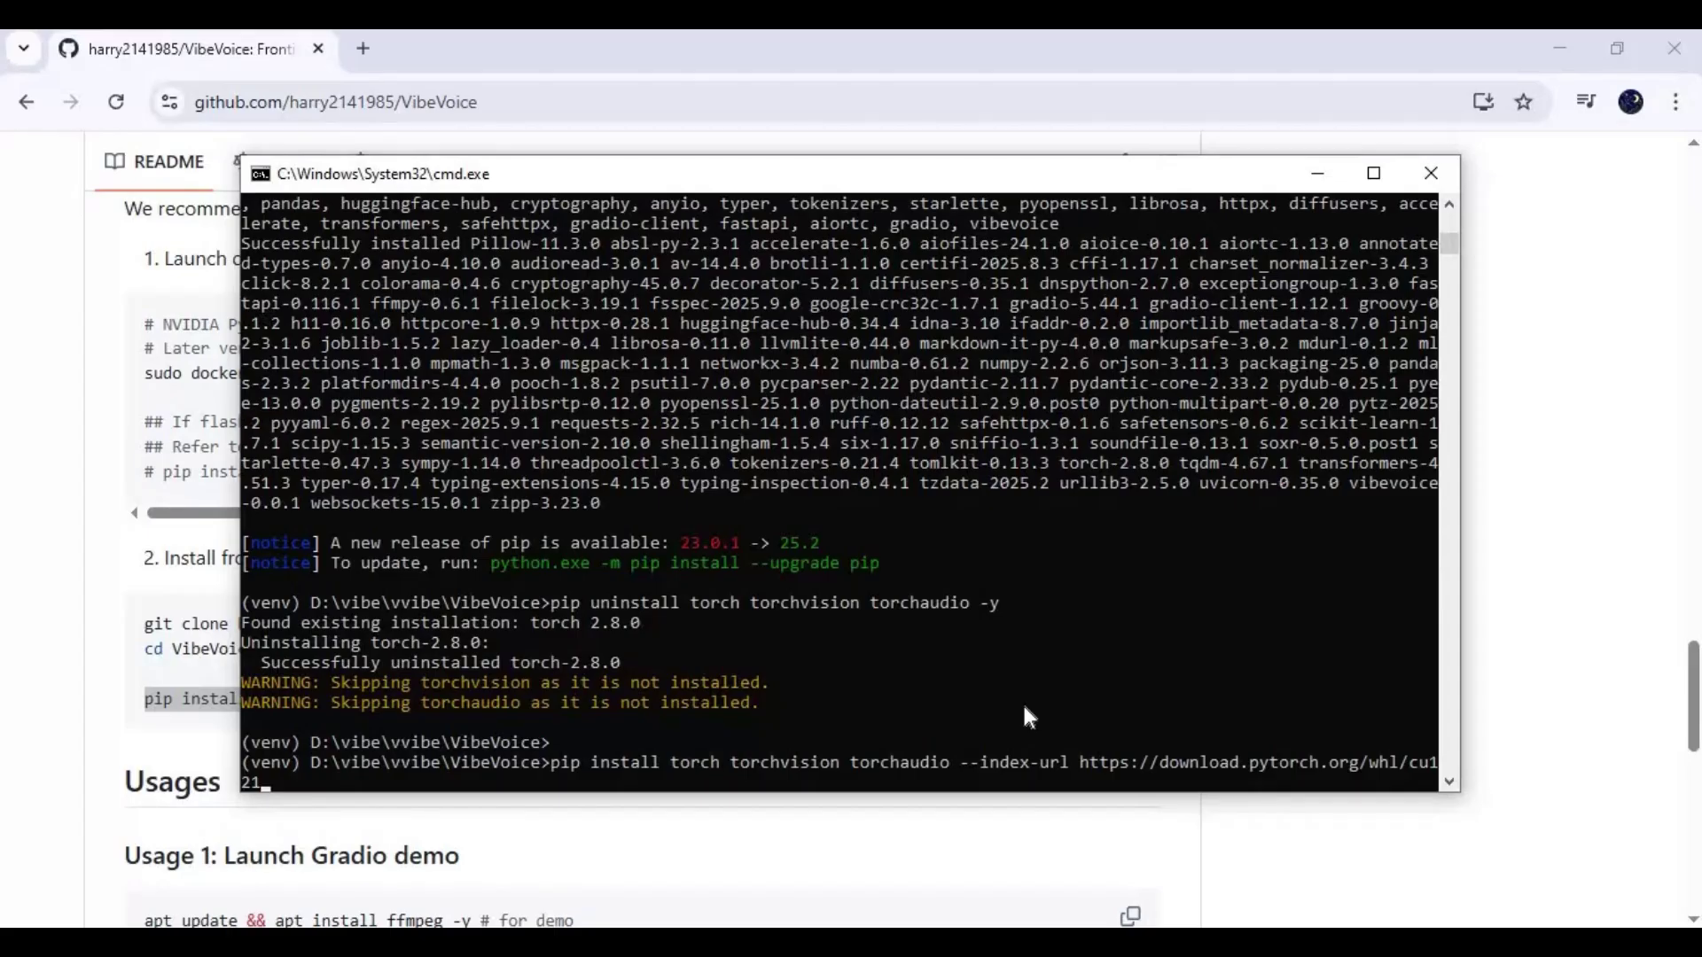
{"action": "key", "text": "Return"}
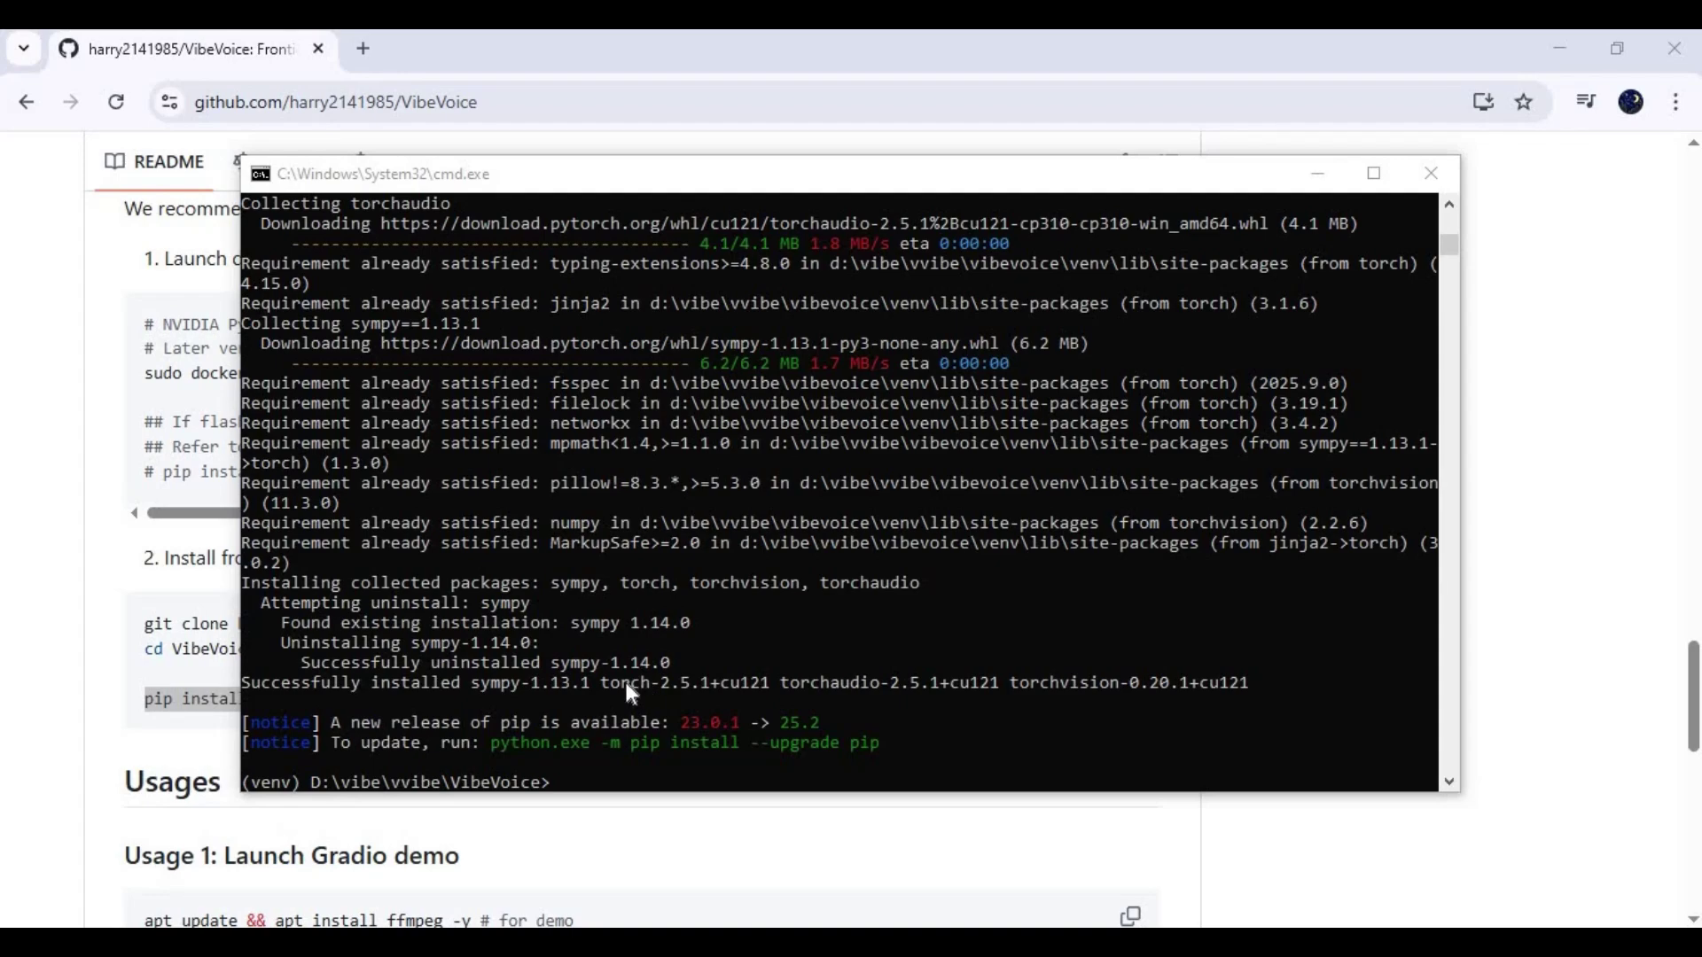
{"action": "mouse_move", "coordinate": [475, 901]}
{"action": "left_click", "coordinate": [719, 771]}
{"action": "left_click", "coordinate": [515, 880]}
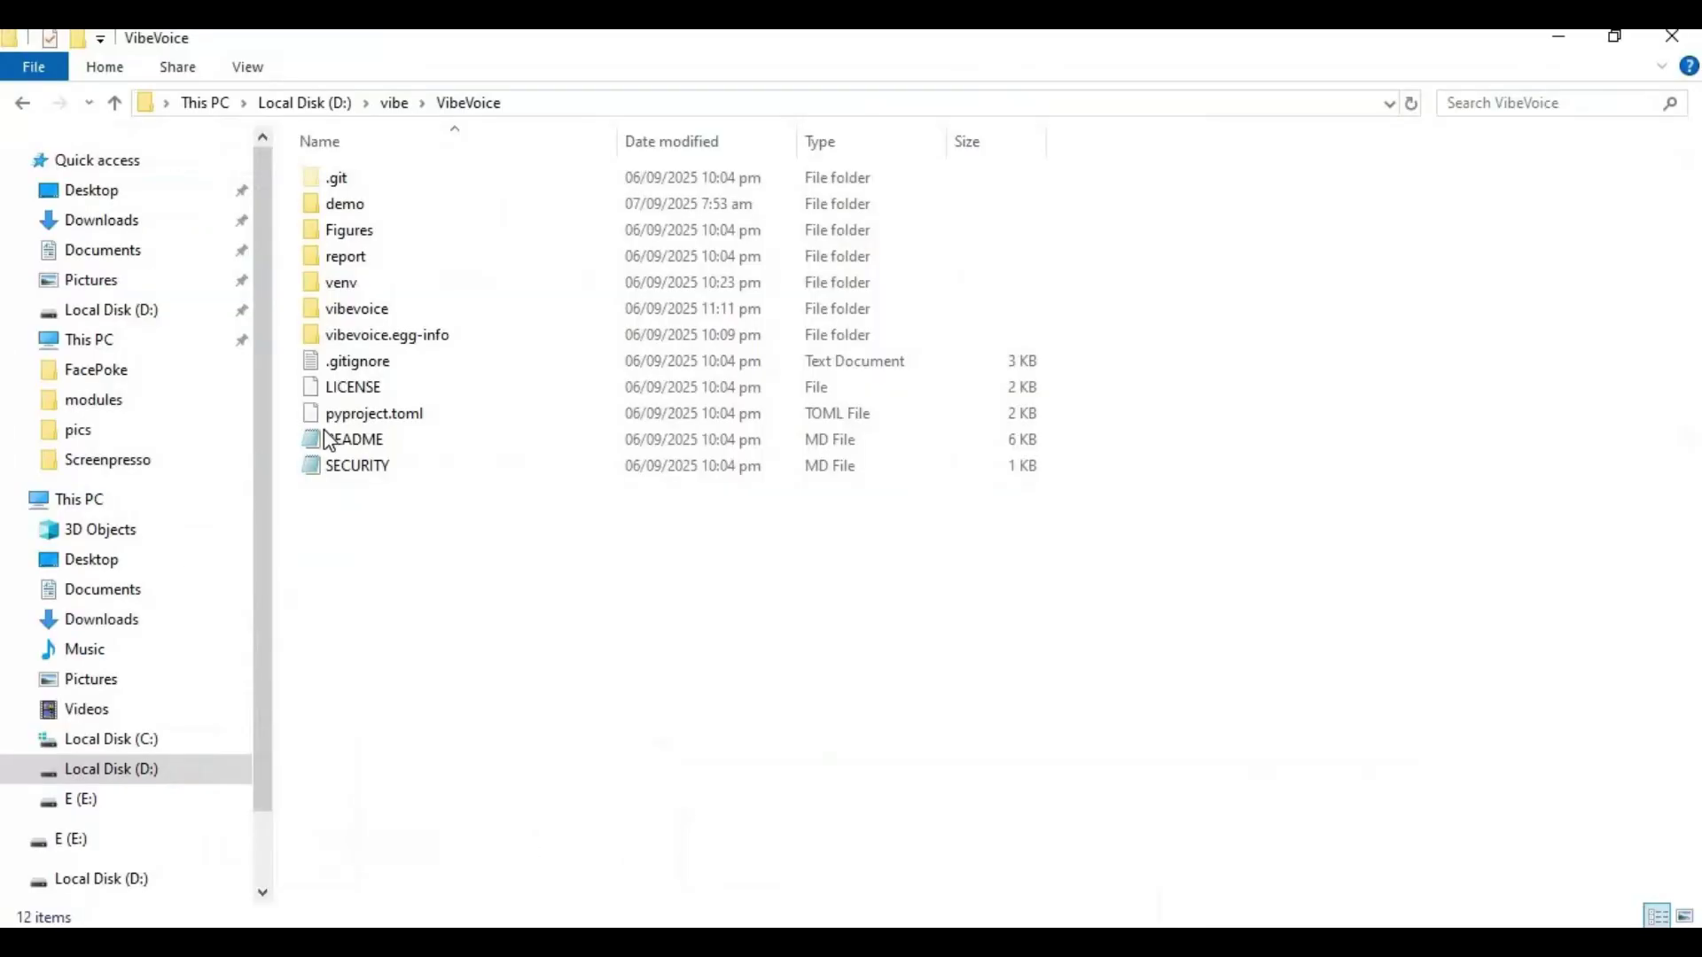
Move into demo and enter python colab.py --model_path microsoft/VibeVoice-1.5B --inference_steps 10
{"action": "double_click", "coordinate": [347, 206]}
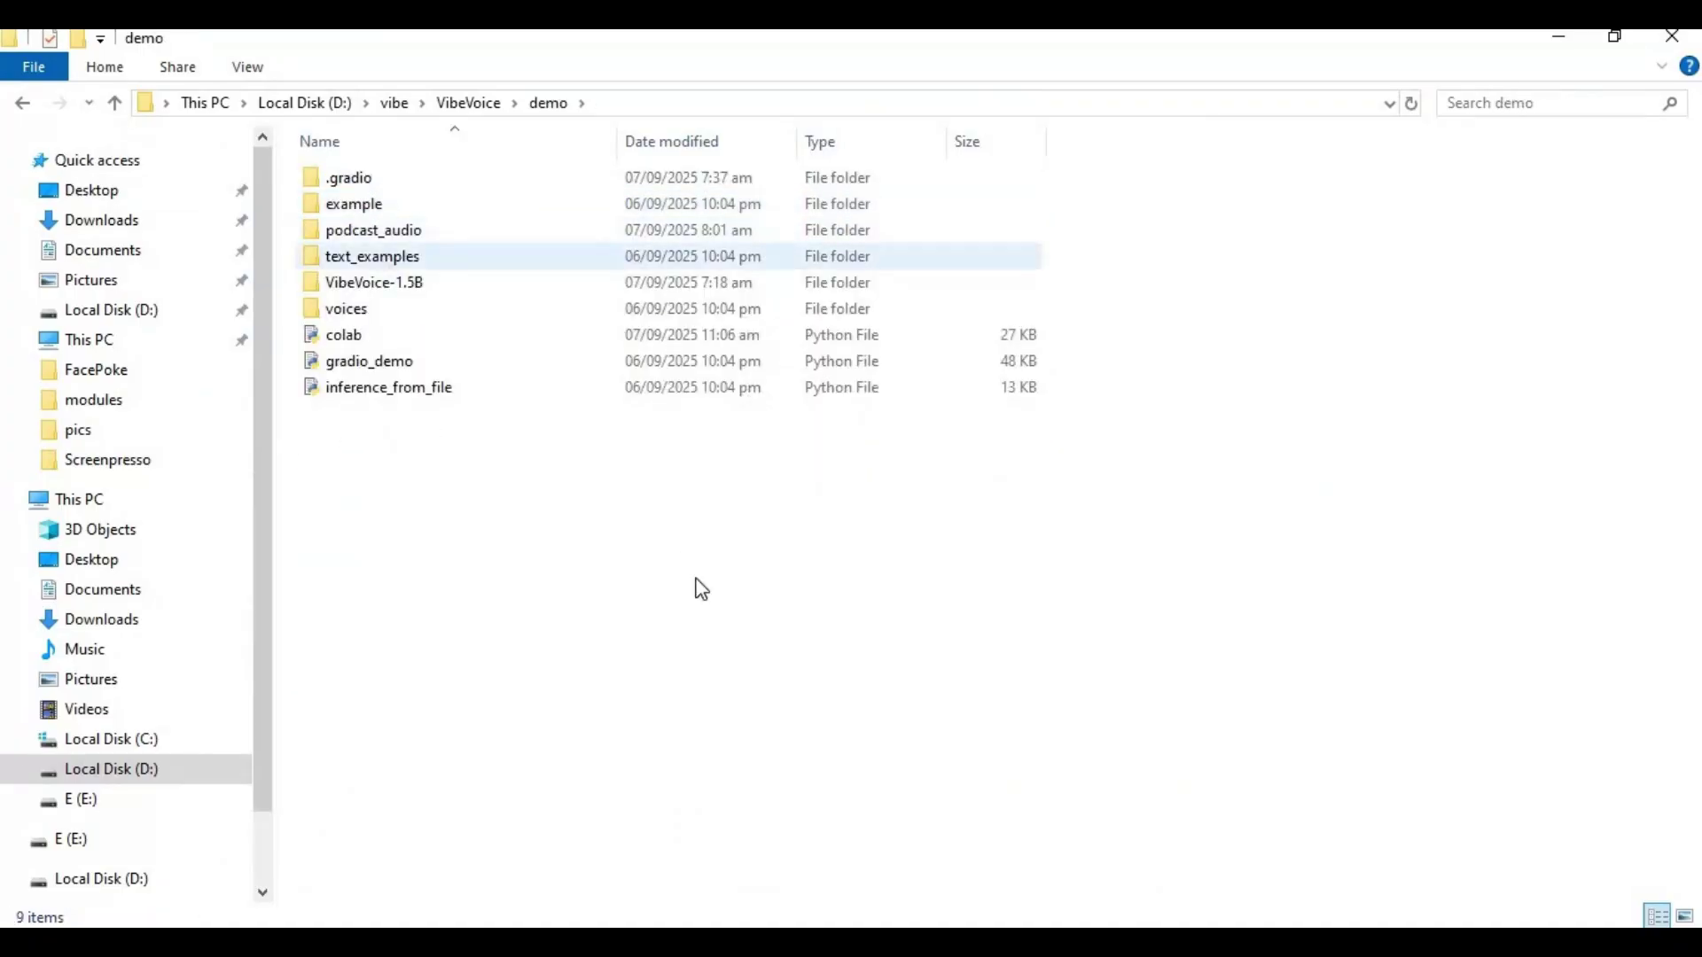
{"action": "key", "text": "alt+Tab"}
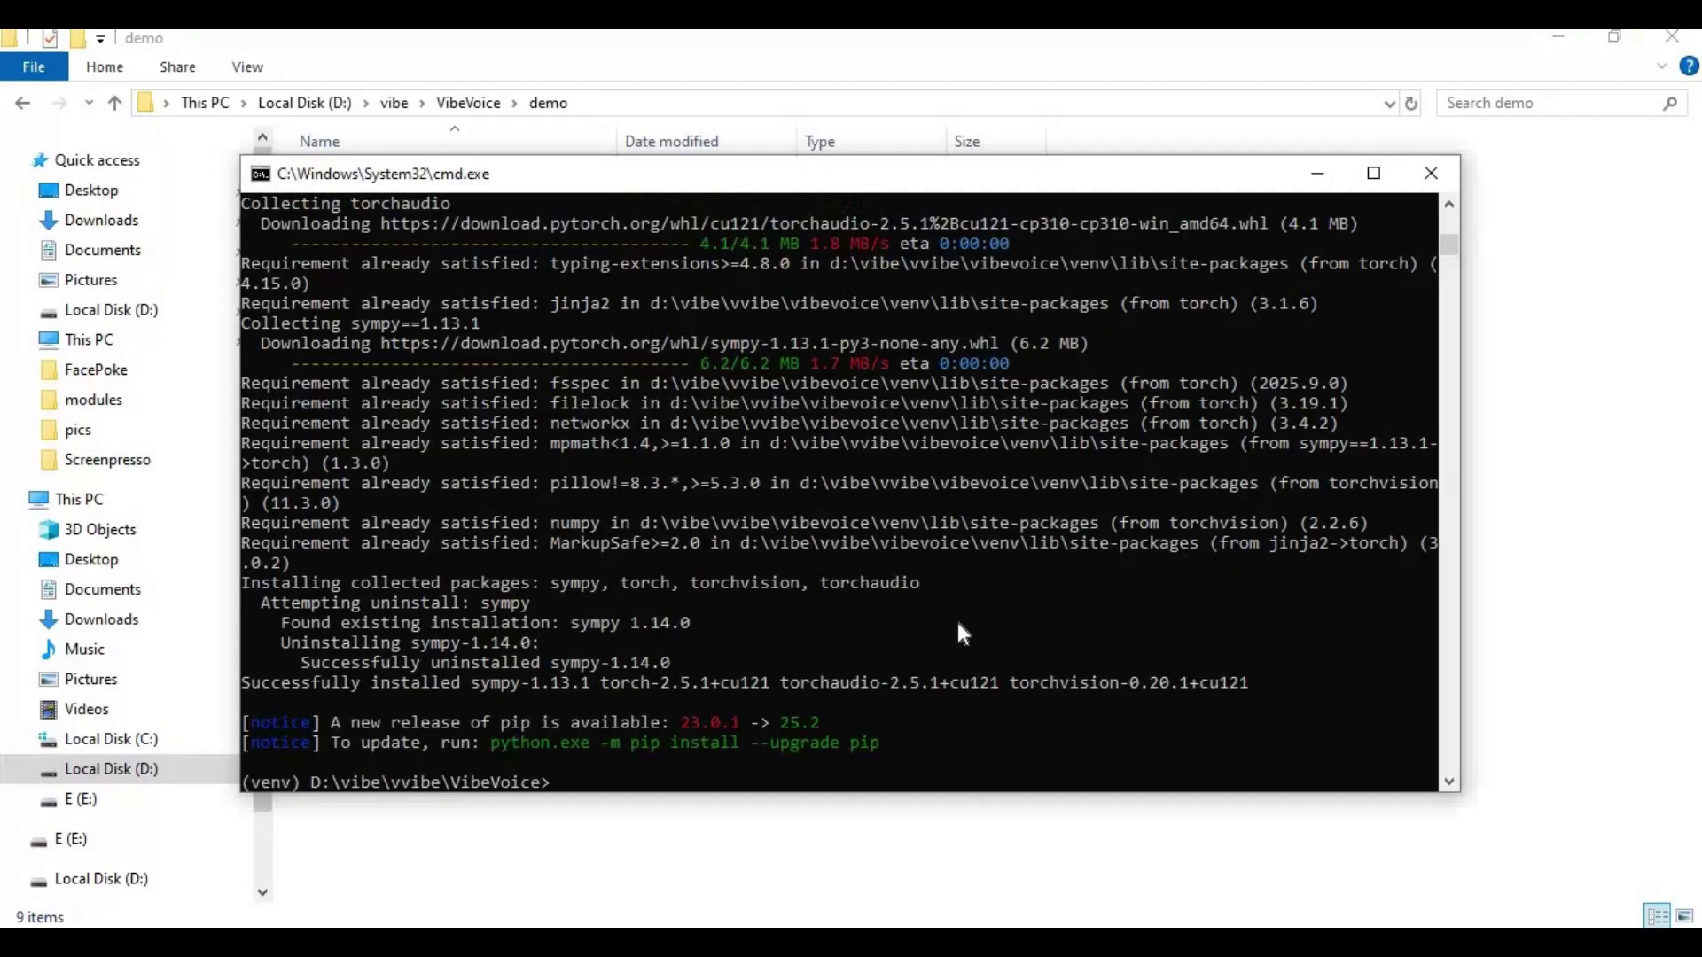
{"action": "type", "text": "cd demo"}
{"action": "key", "text": "Return"}
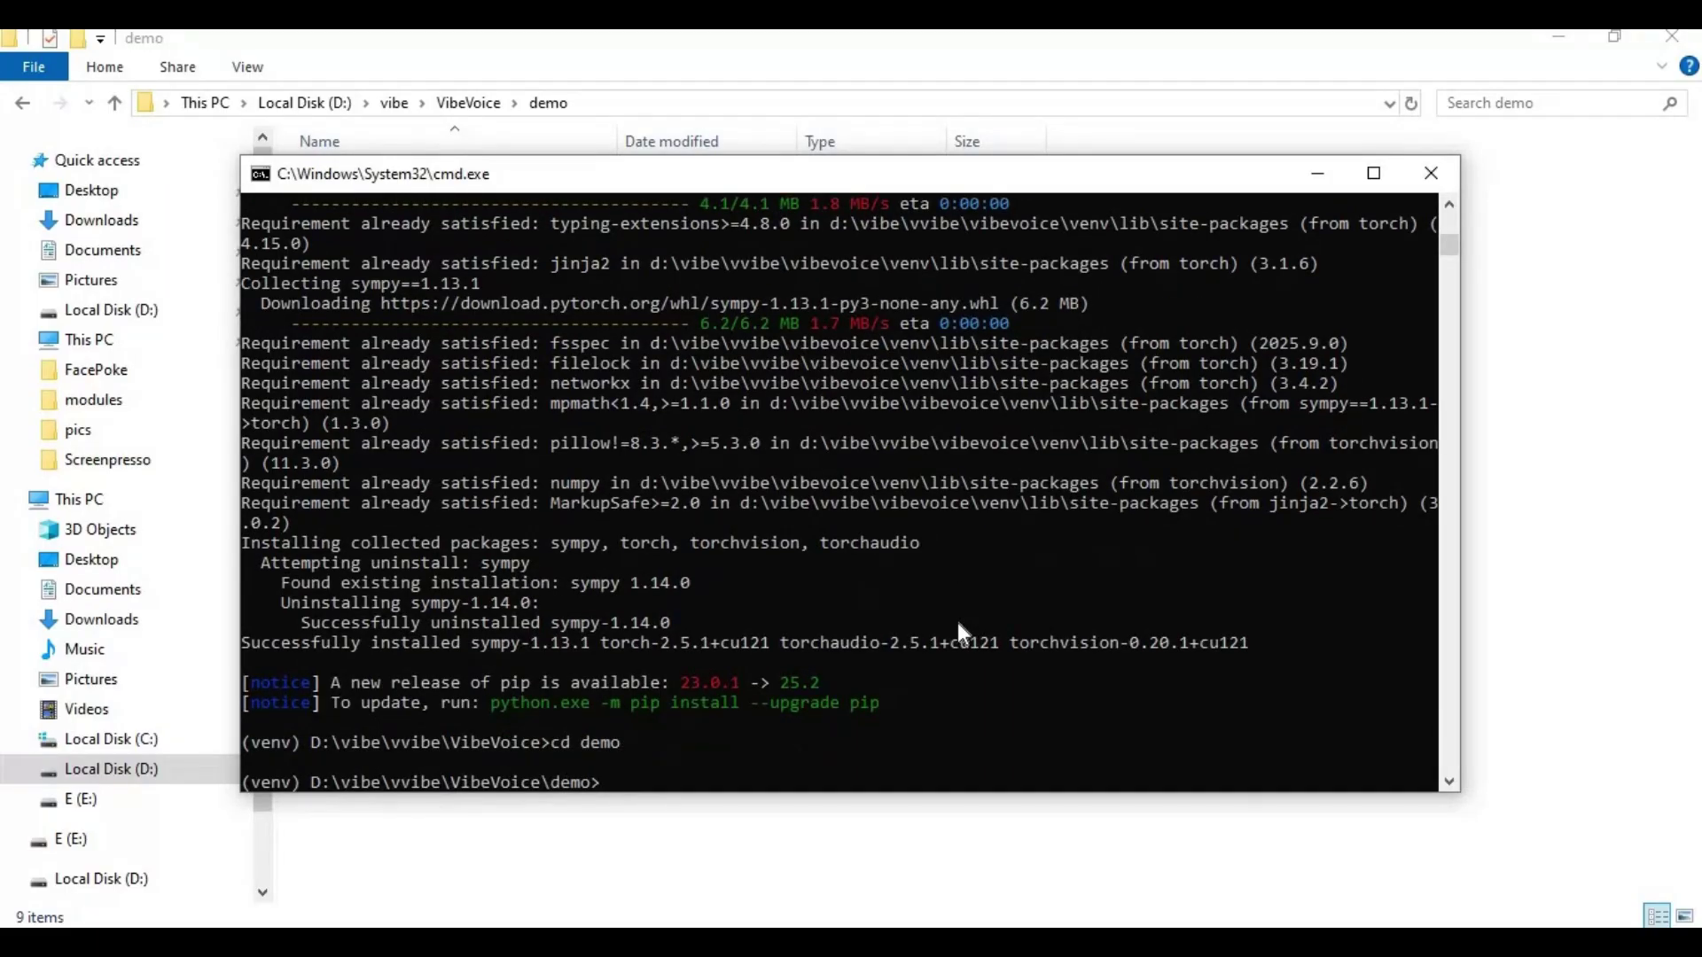
{"action": "type", "text": "python"}
{"action": "type", "text": "colab.py --model_path microsoft/VibeVoice-1.5B --inference_steps 10"}
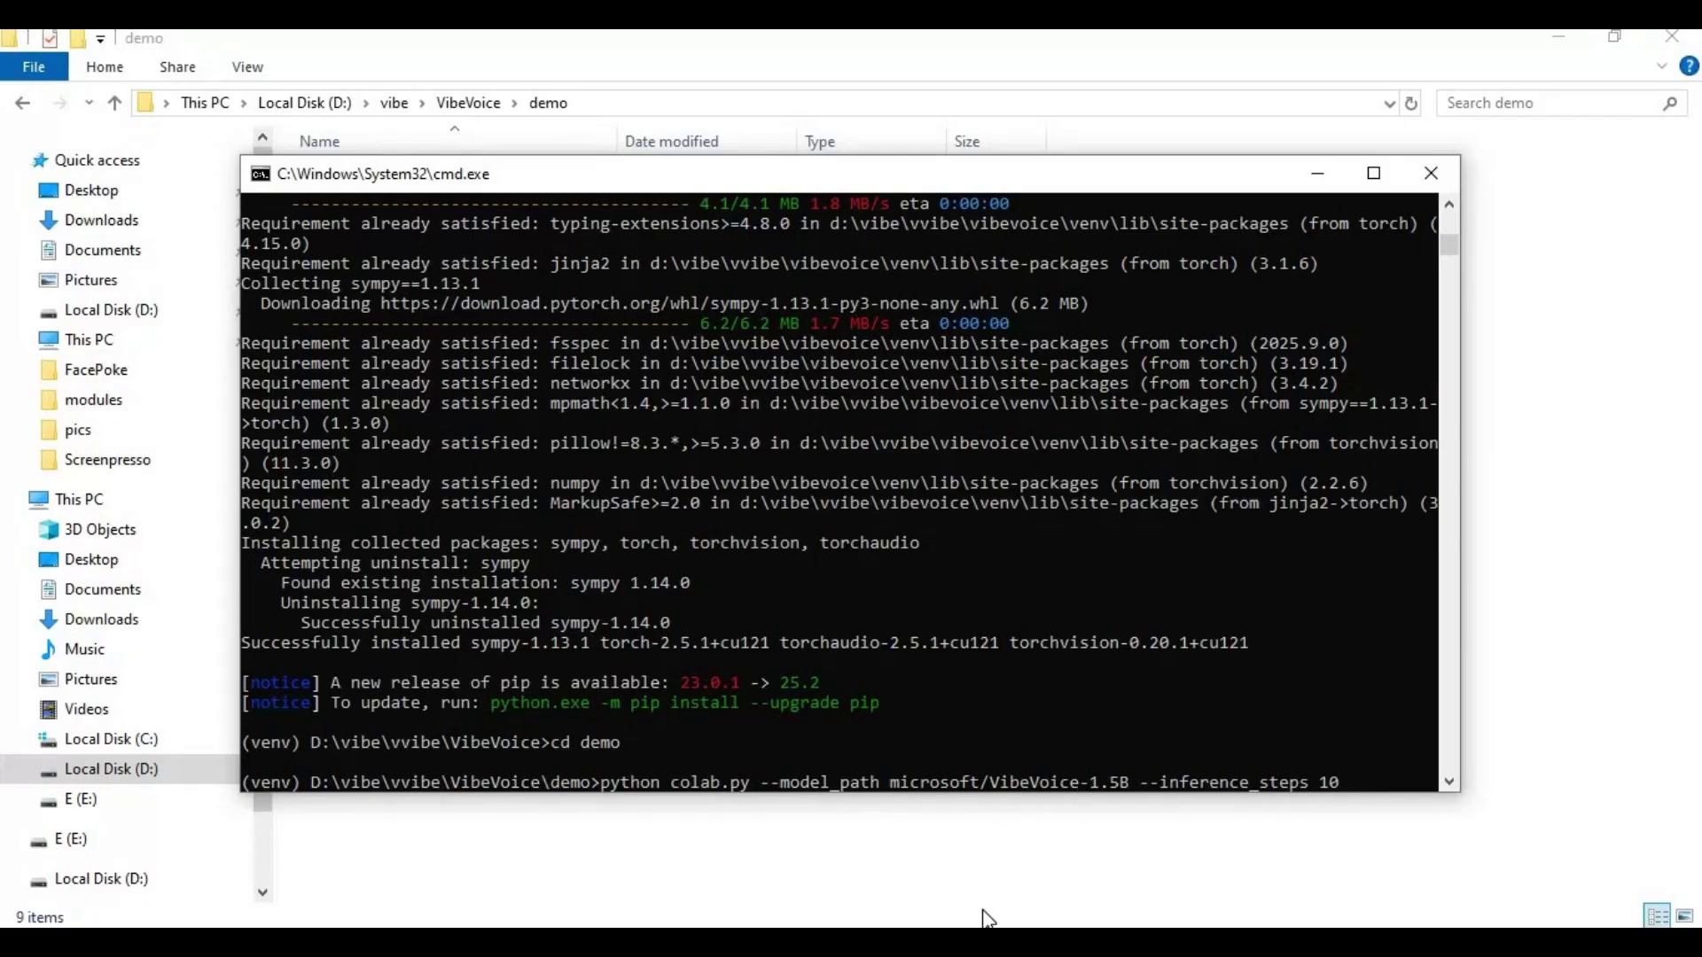
{"action": "key", "text": "Return"}
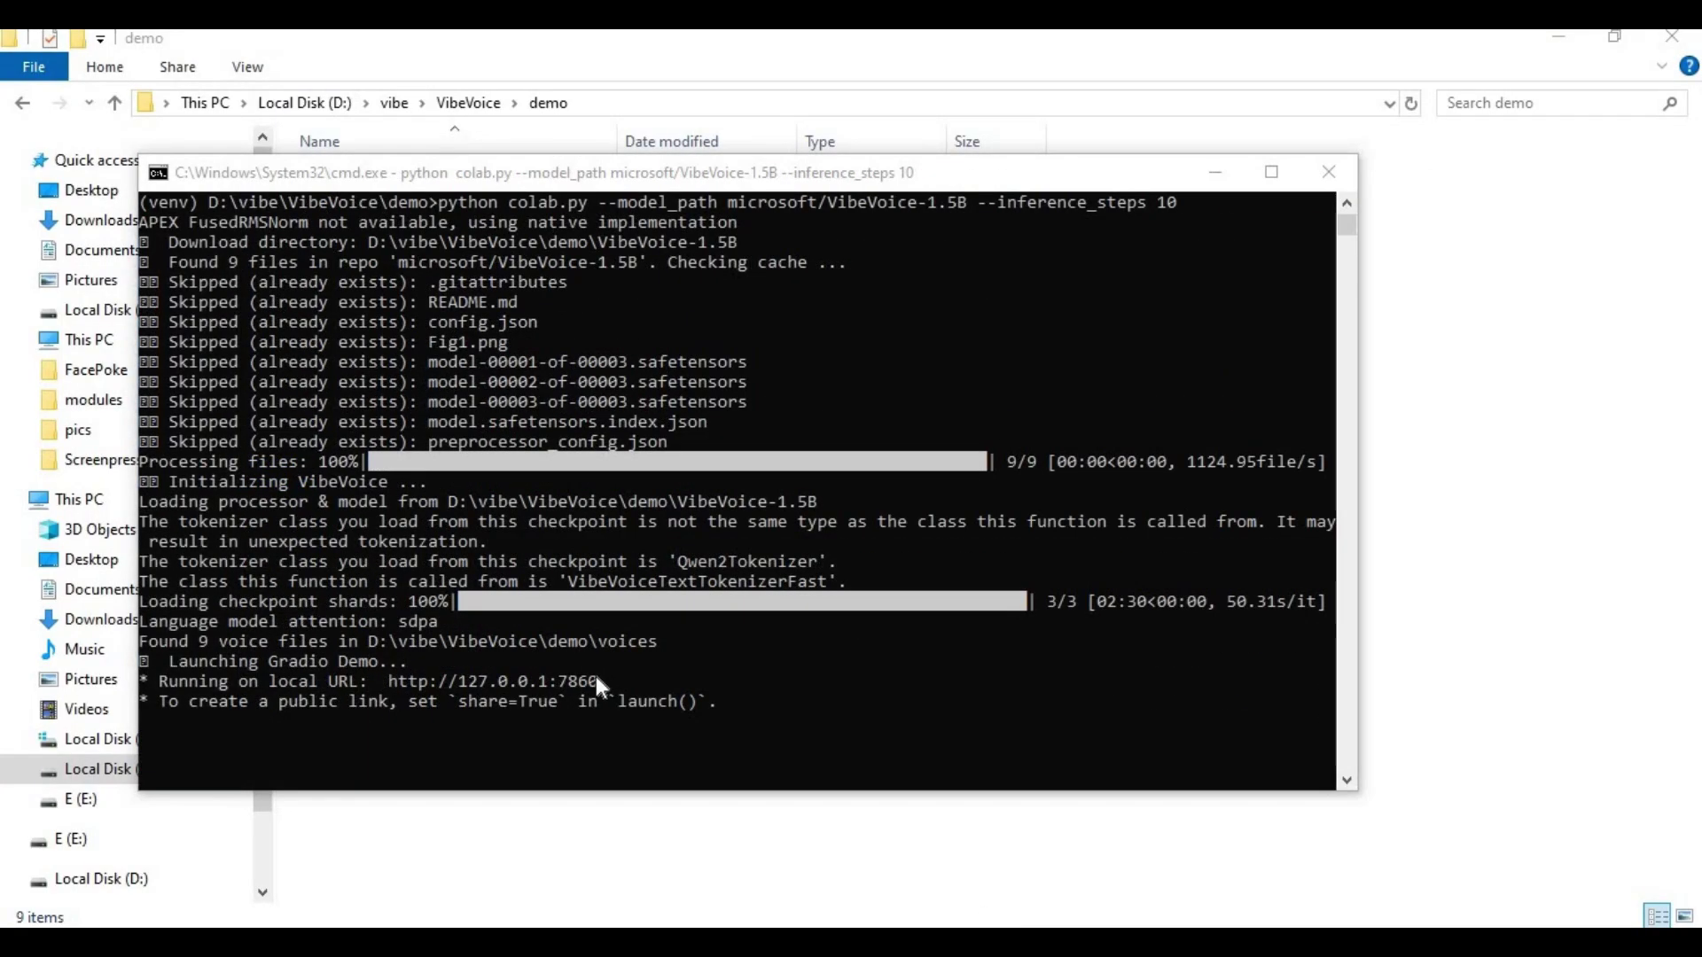
{"action": "left_click", "coordinate": [422, 688]}
{"action": "left_click_drag", "start_coordinate": [388, 681], "coordinate": [596, 690]}
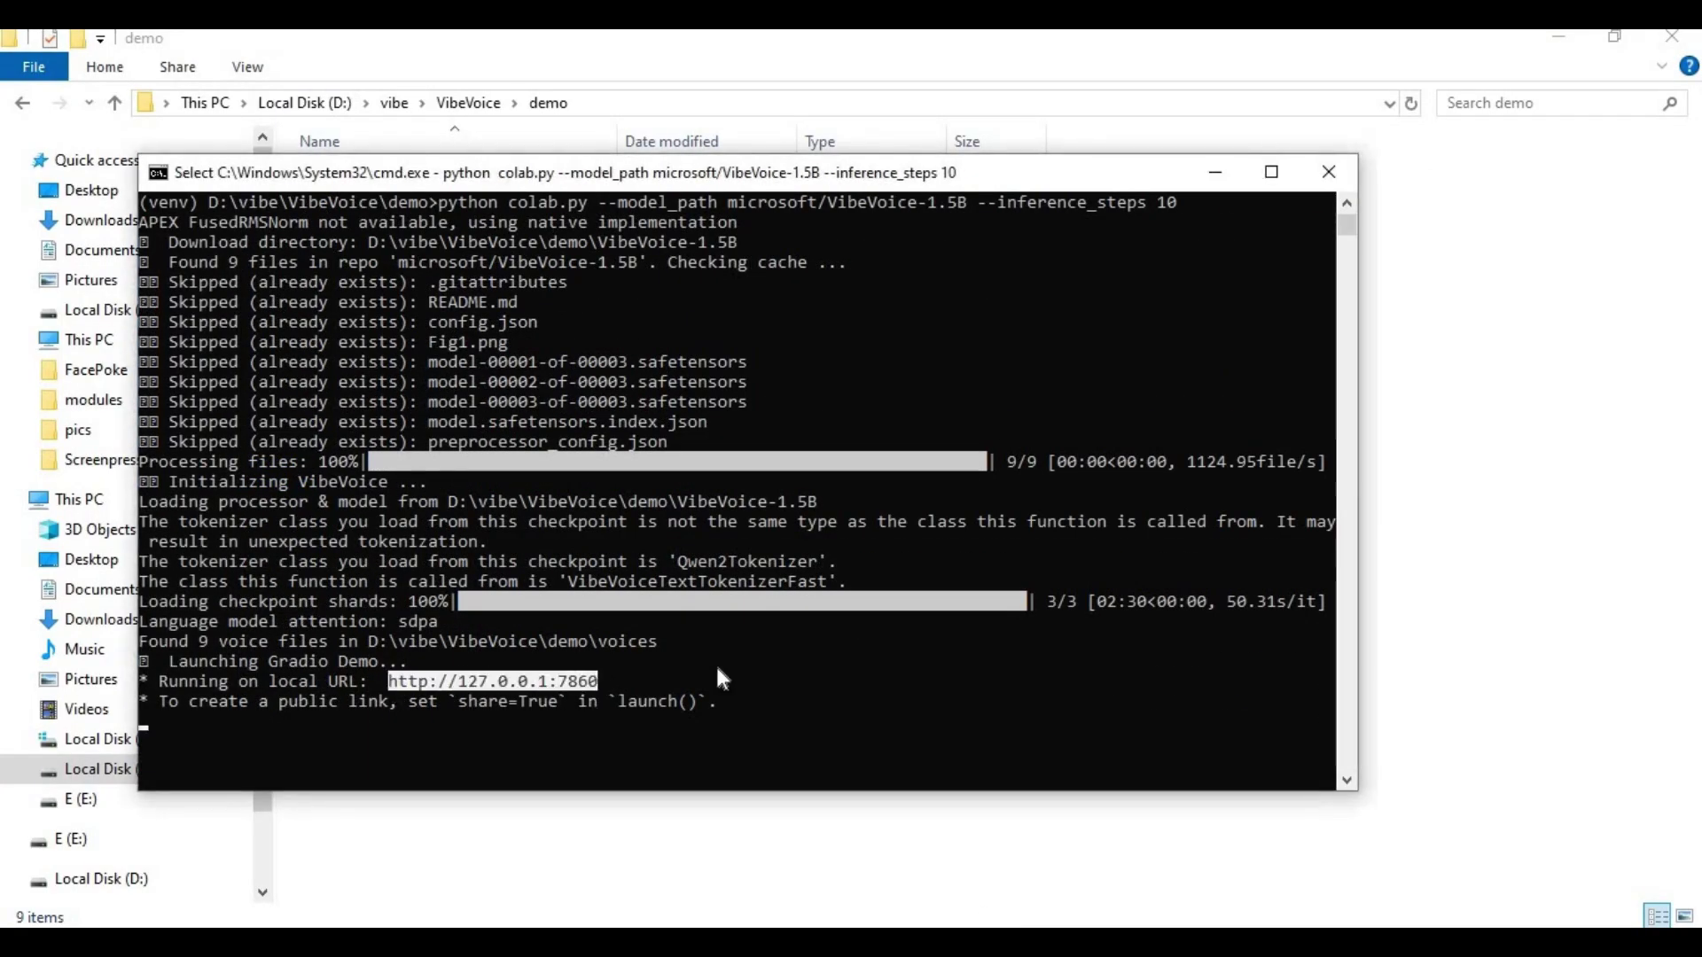
{"action": "key", "text": "ctrl+c"}
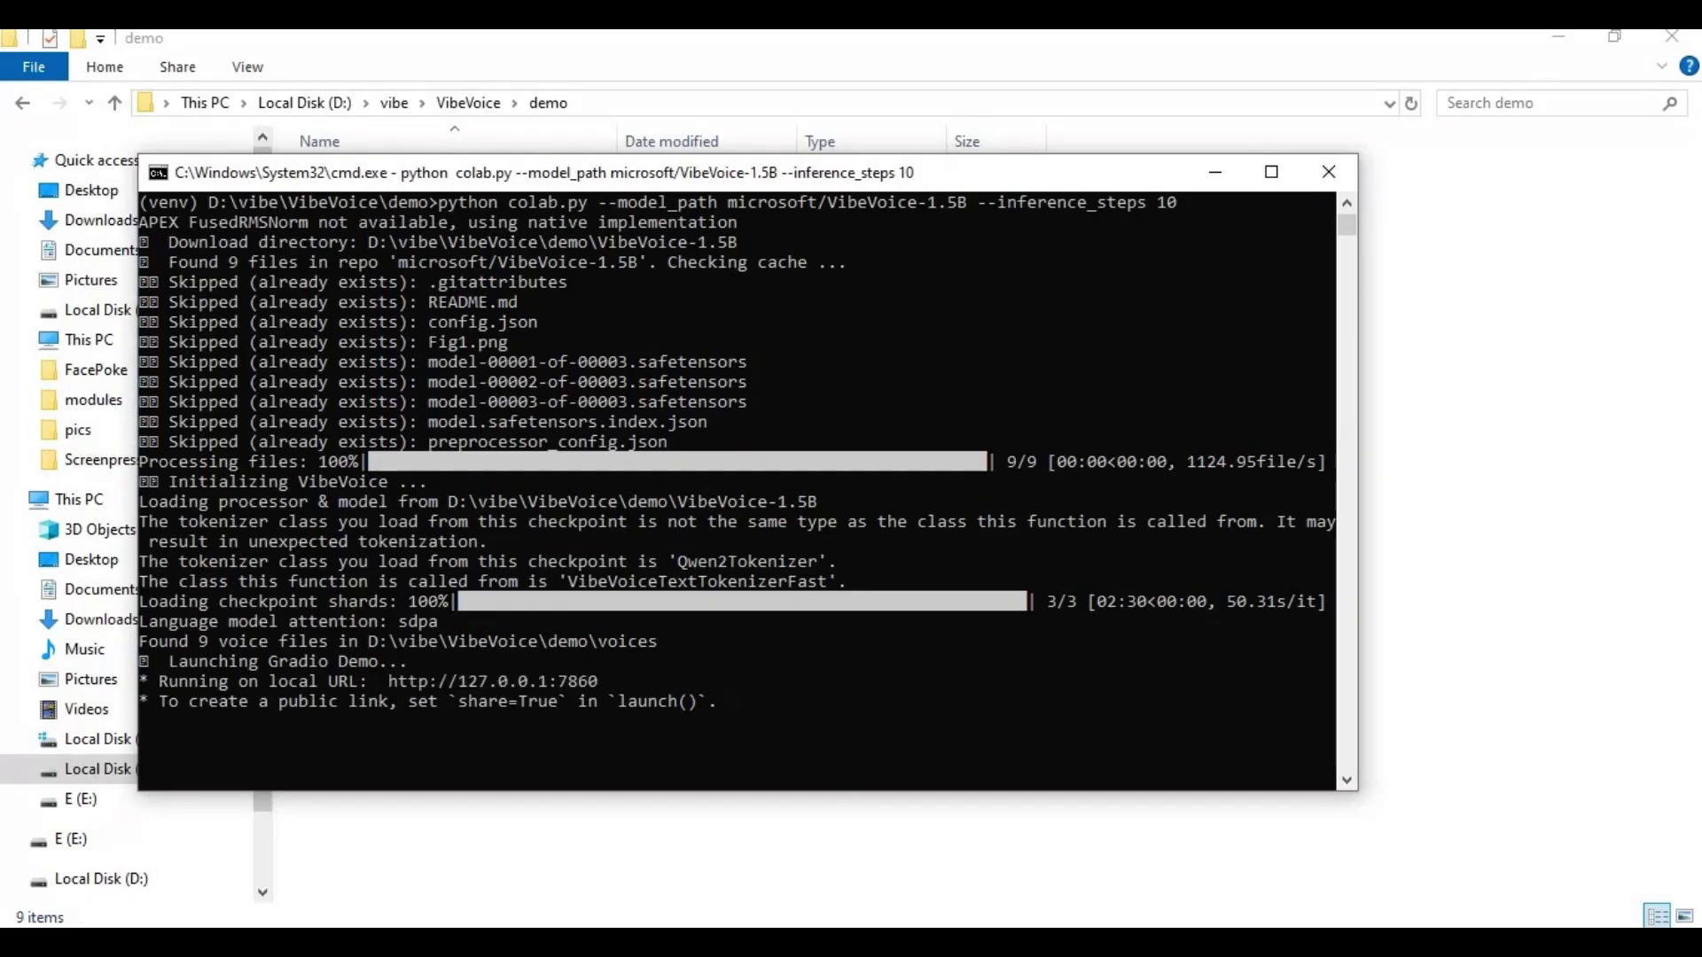
{"action": "key", "text": "alt+Tab"}
{"action": "left_click", "coordinate": [382, 49]}
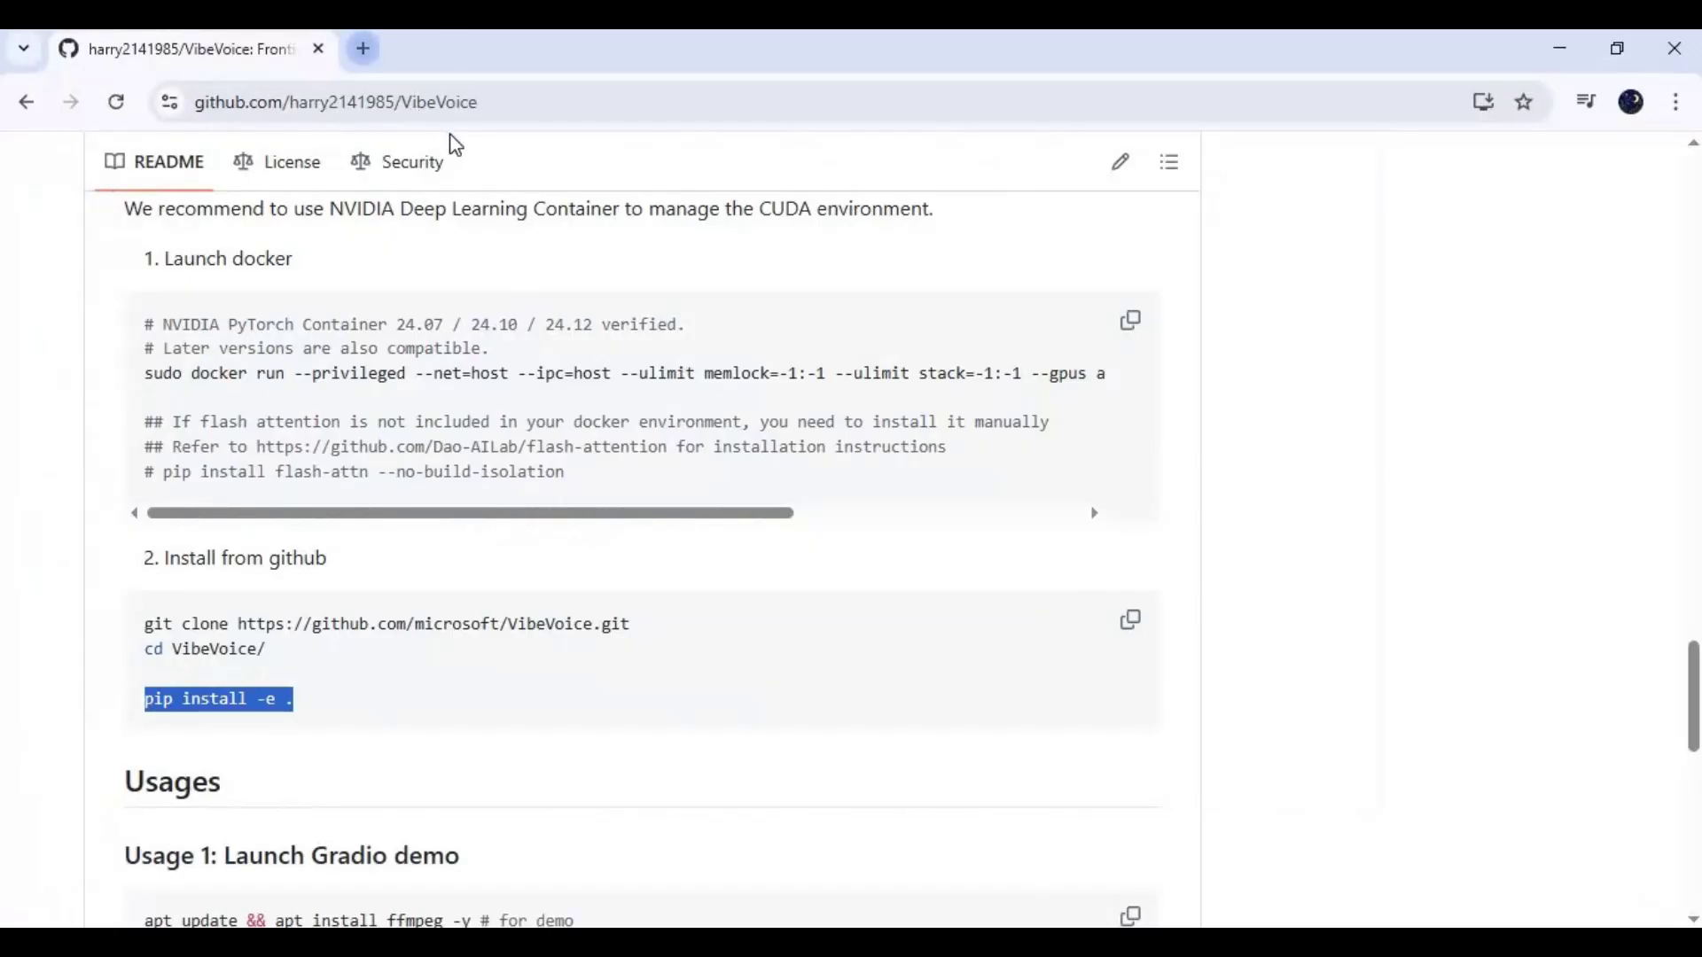
{"action": "key", "text": "ctrl+v"}
{"action": "key", "text": "Return"}
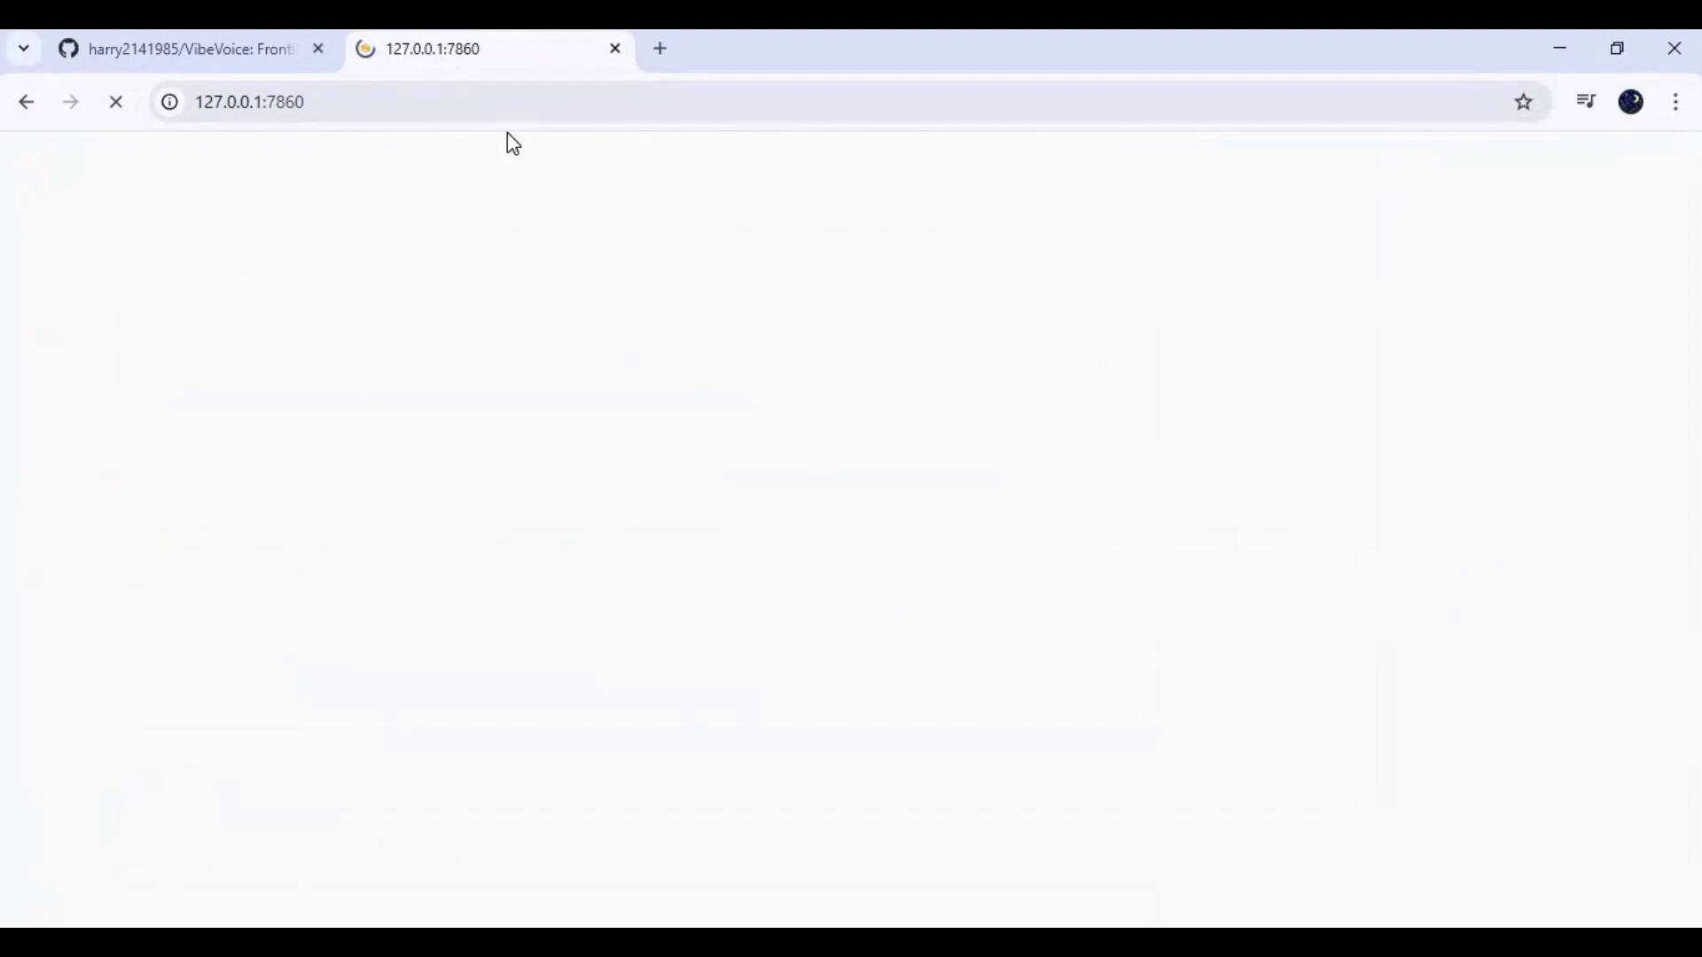
{"action": "scroll", "coordinate": [760, 323], "scroll_direction": "down", "scroll_amount": 4}
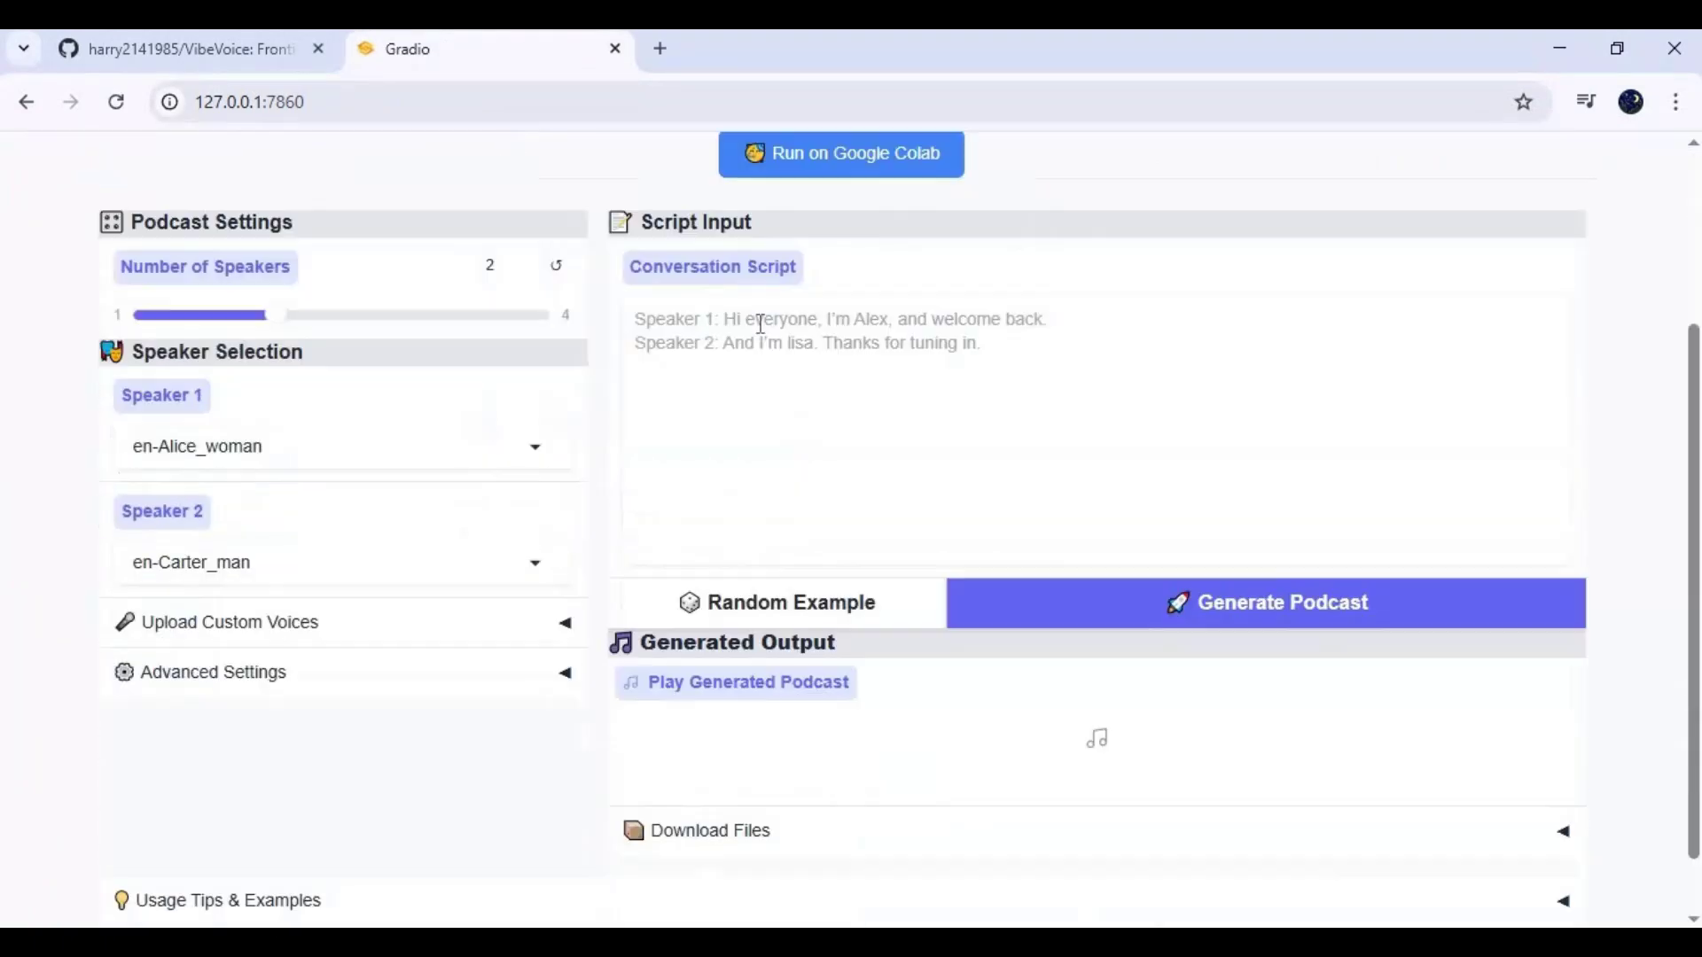
{"action": "scroll", "coordinate": [760, 323], "scroll_direction": "up", "scroll_amount": 4}
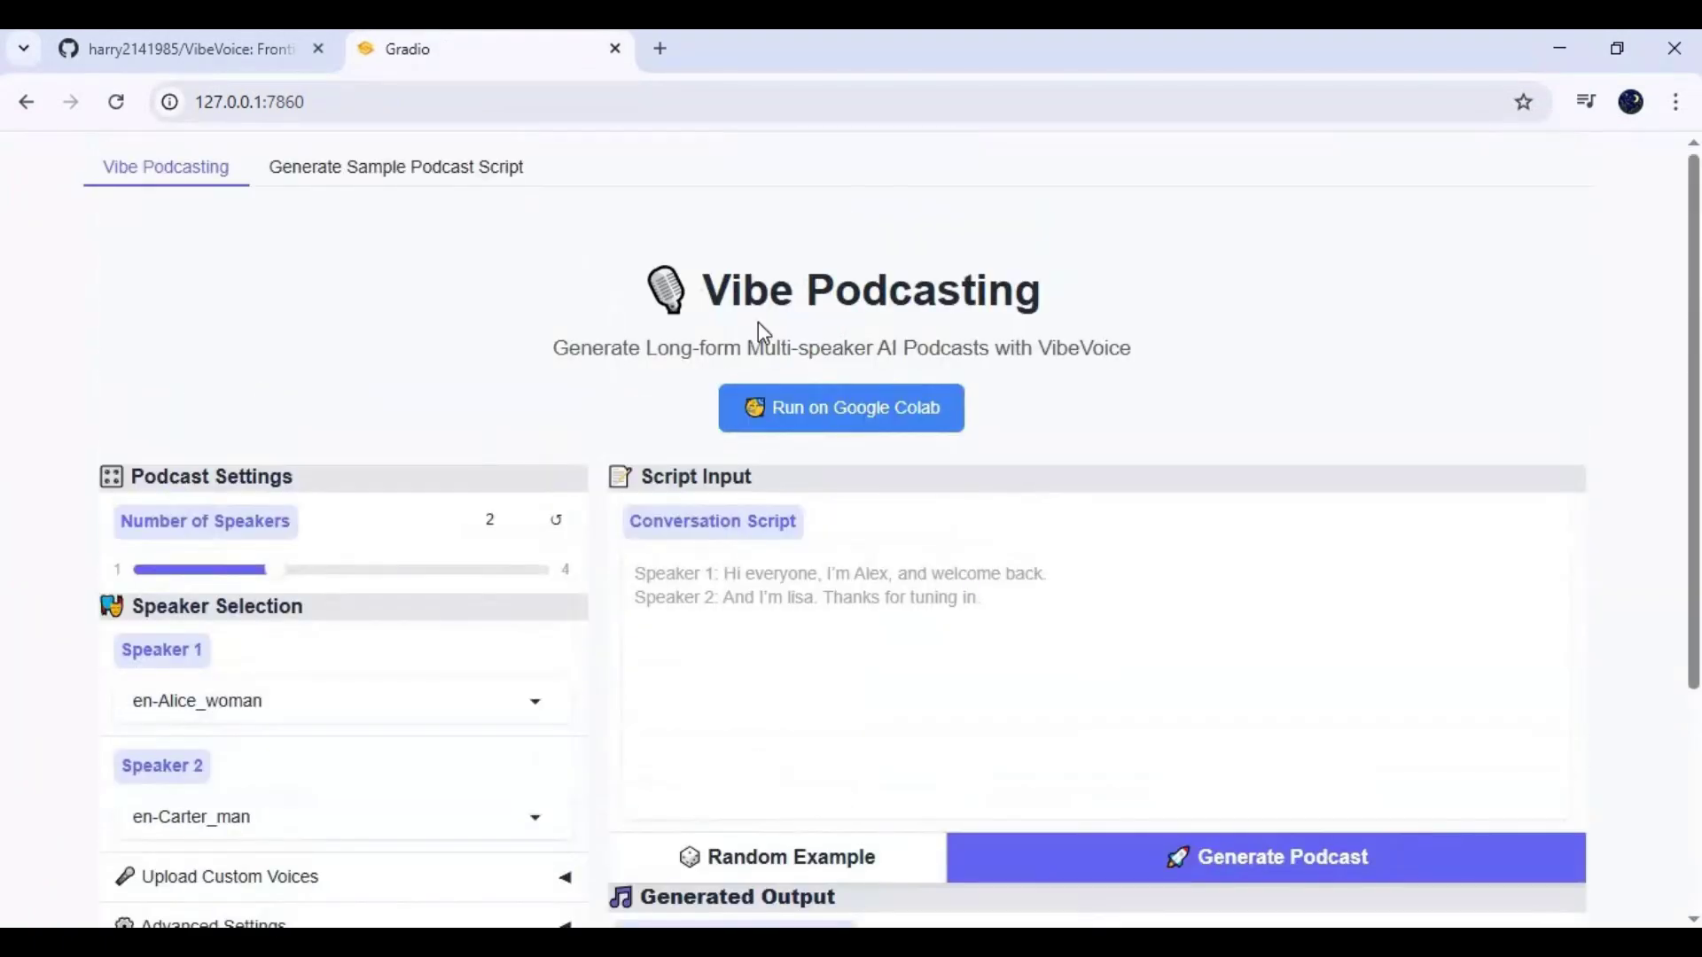
{"action": "scroll", "coordinate": [760, 326], "scroll_direction": "down", "scroll_amount": 4}
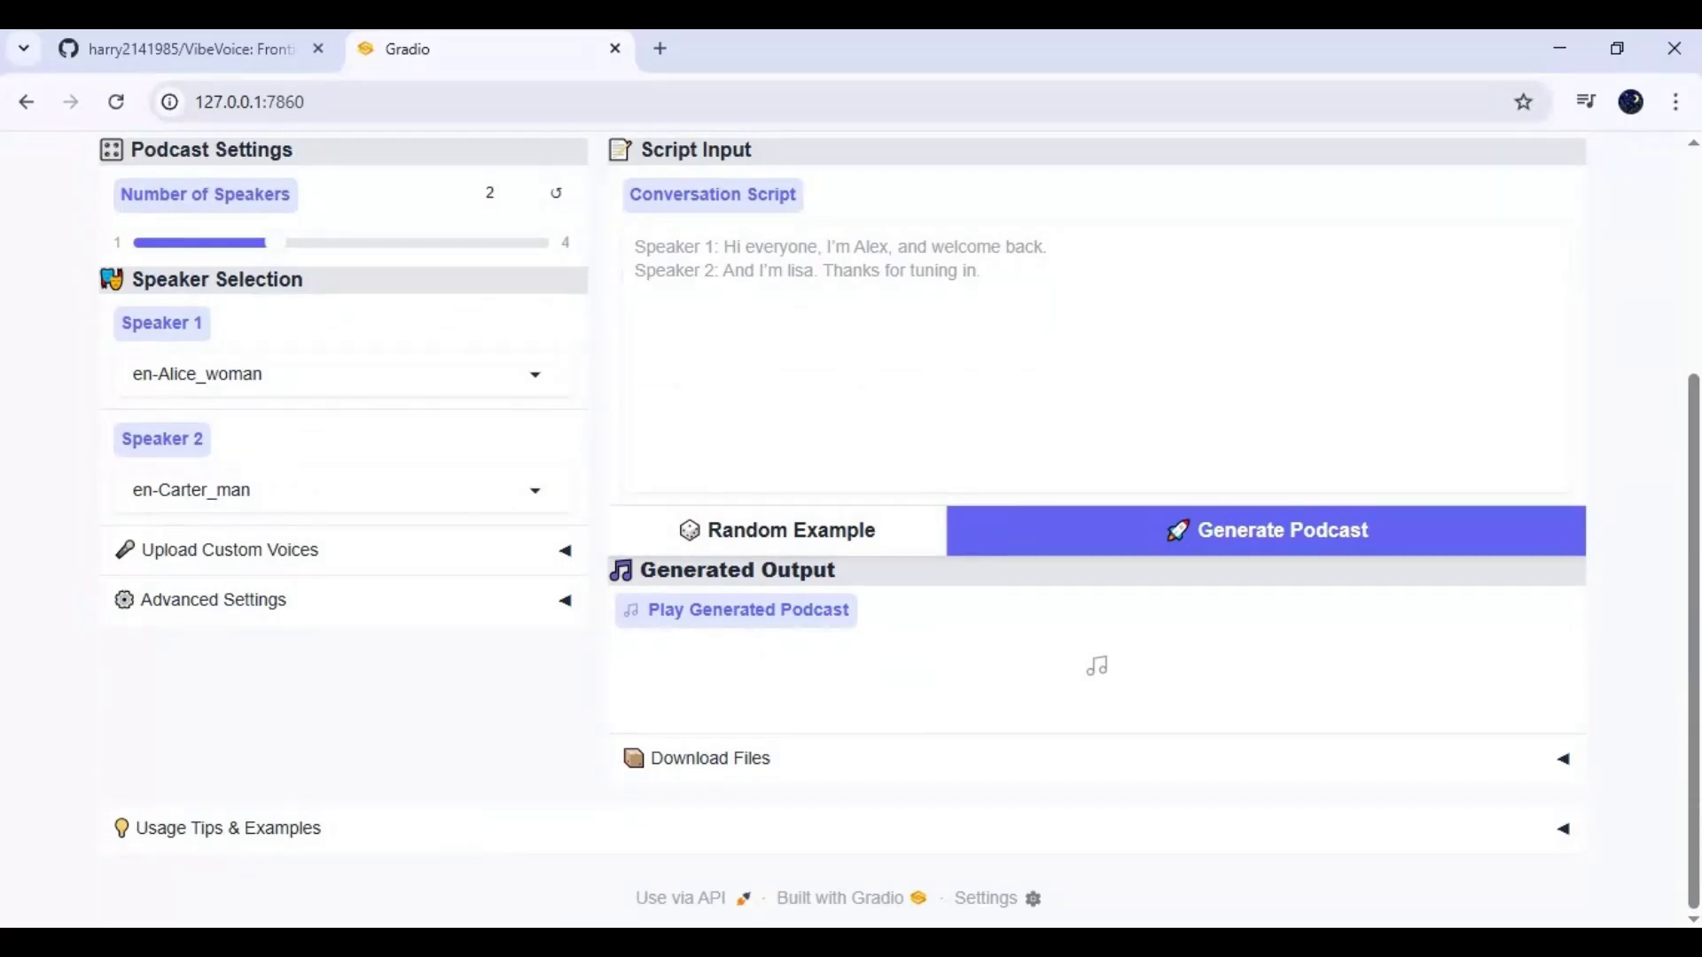
{"action": "key", "text": "alt+Tab"}
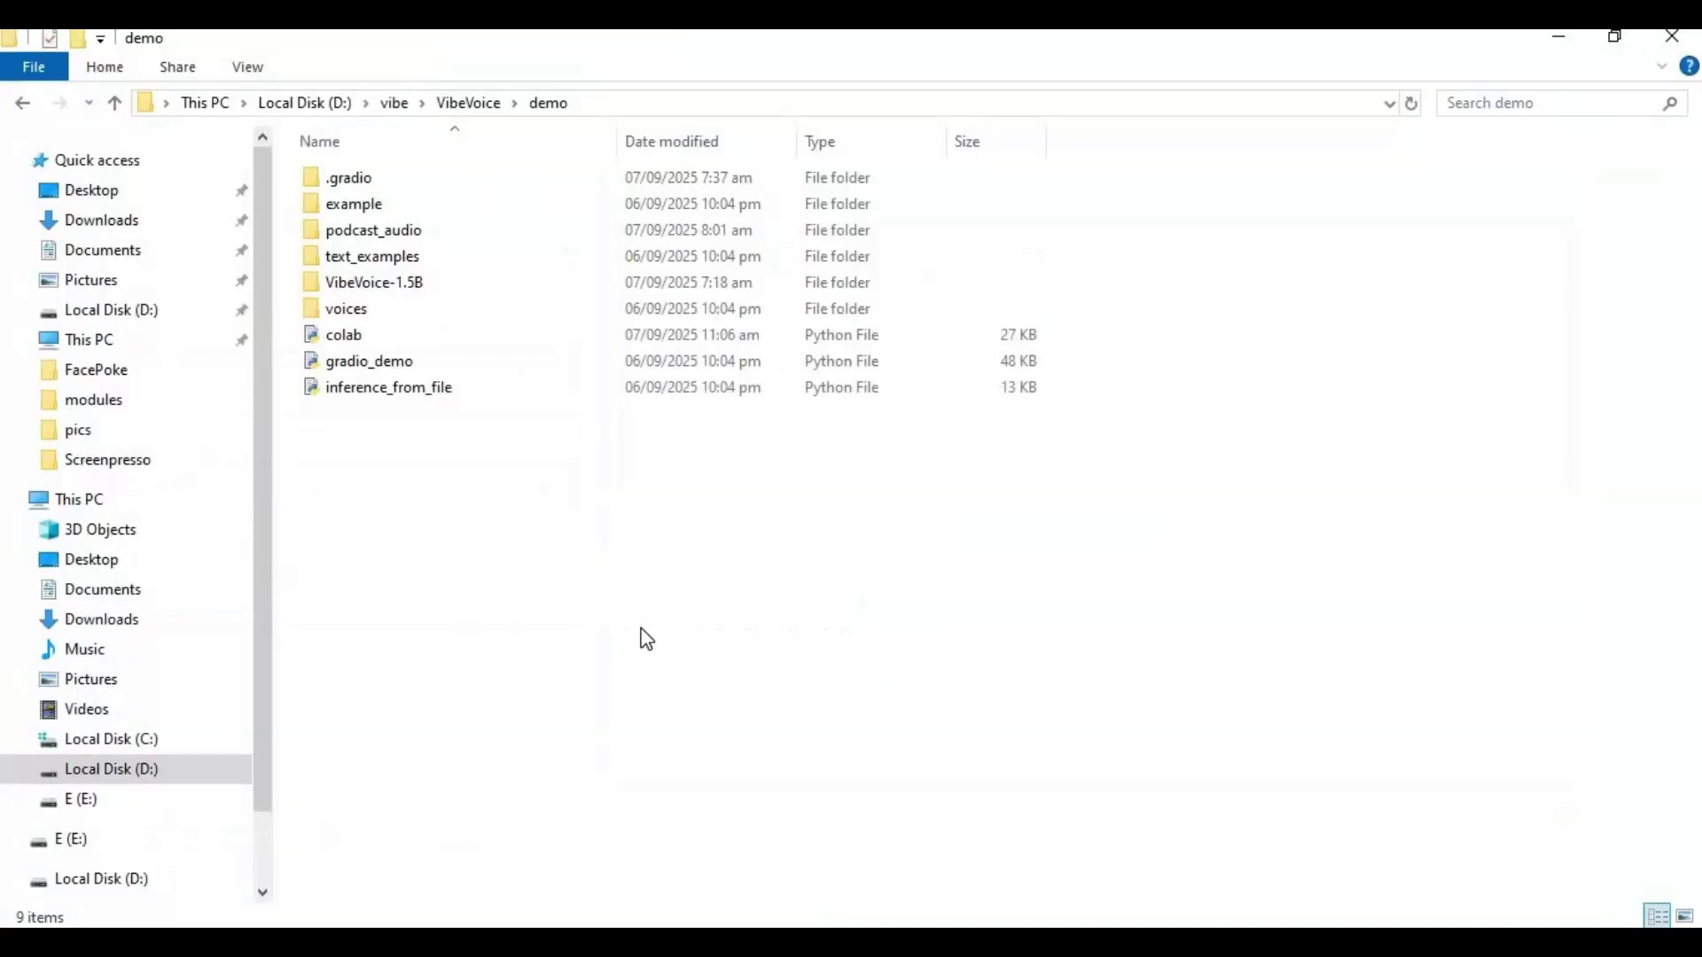
Create a new text document in the VibeVoice folder and open it in Notepad
{"action": "left_click", "coordinate": [113, 101]}
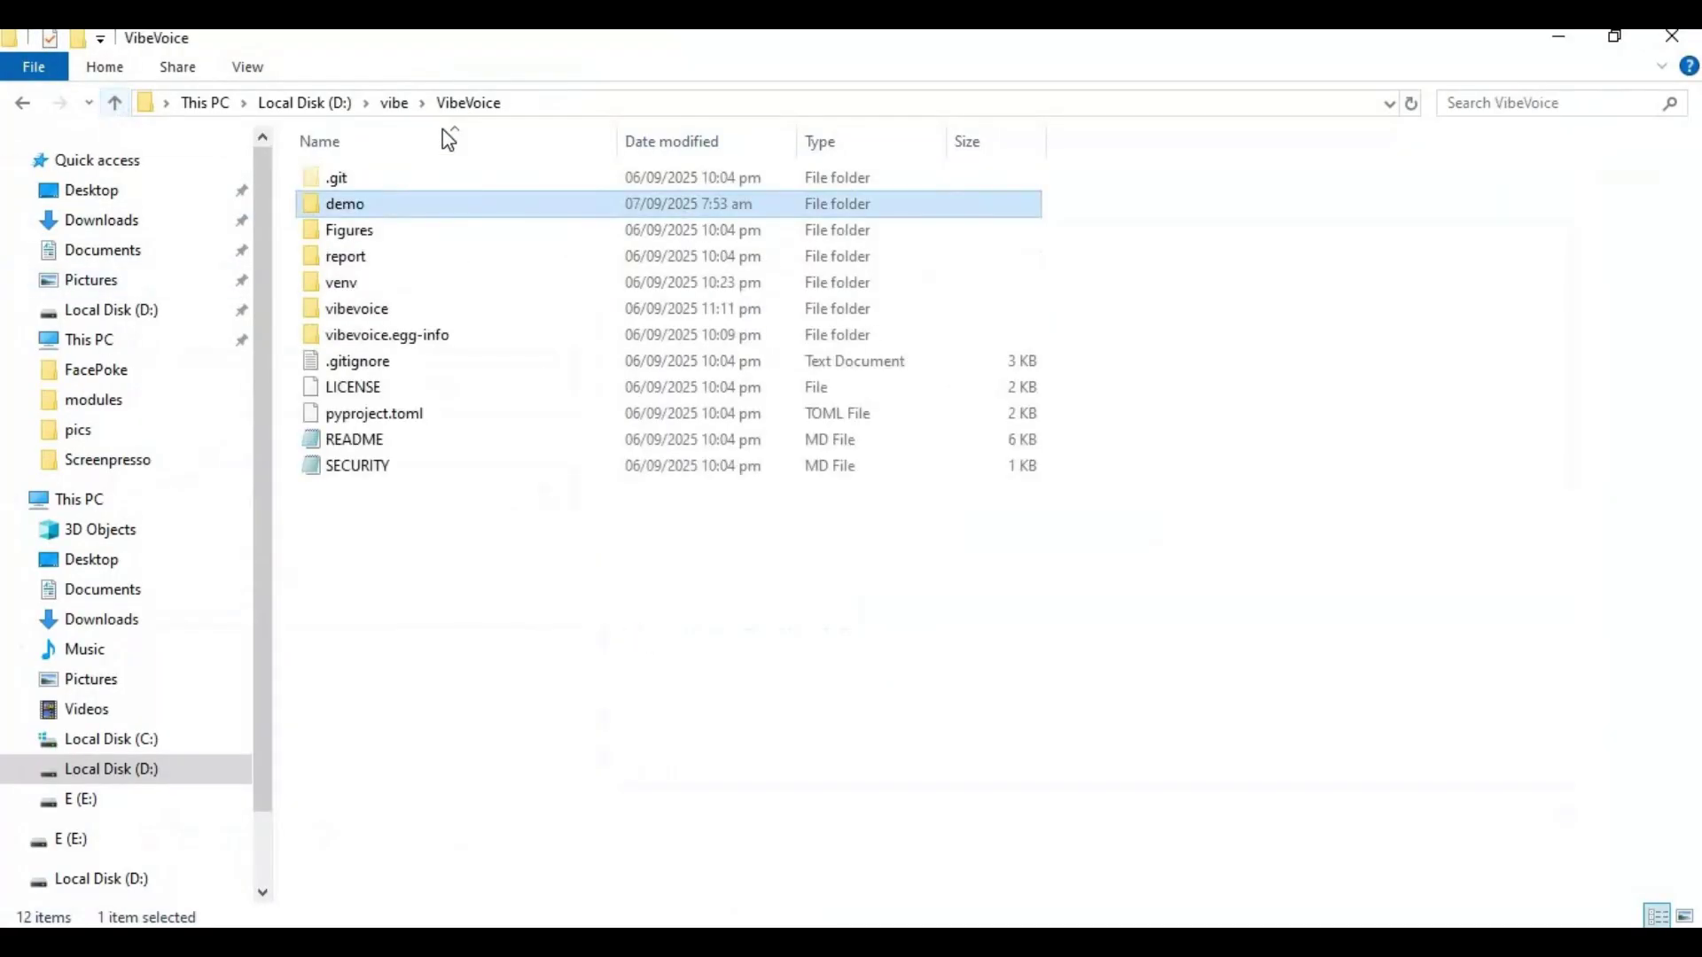
{"action": "right_click", "coordinate": [454, 587]}
{"action": "mouse_move", "coordinate": [718, 528]}
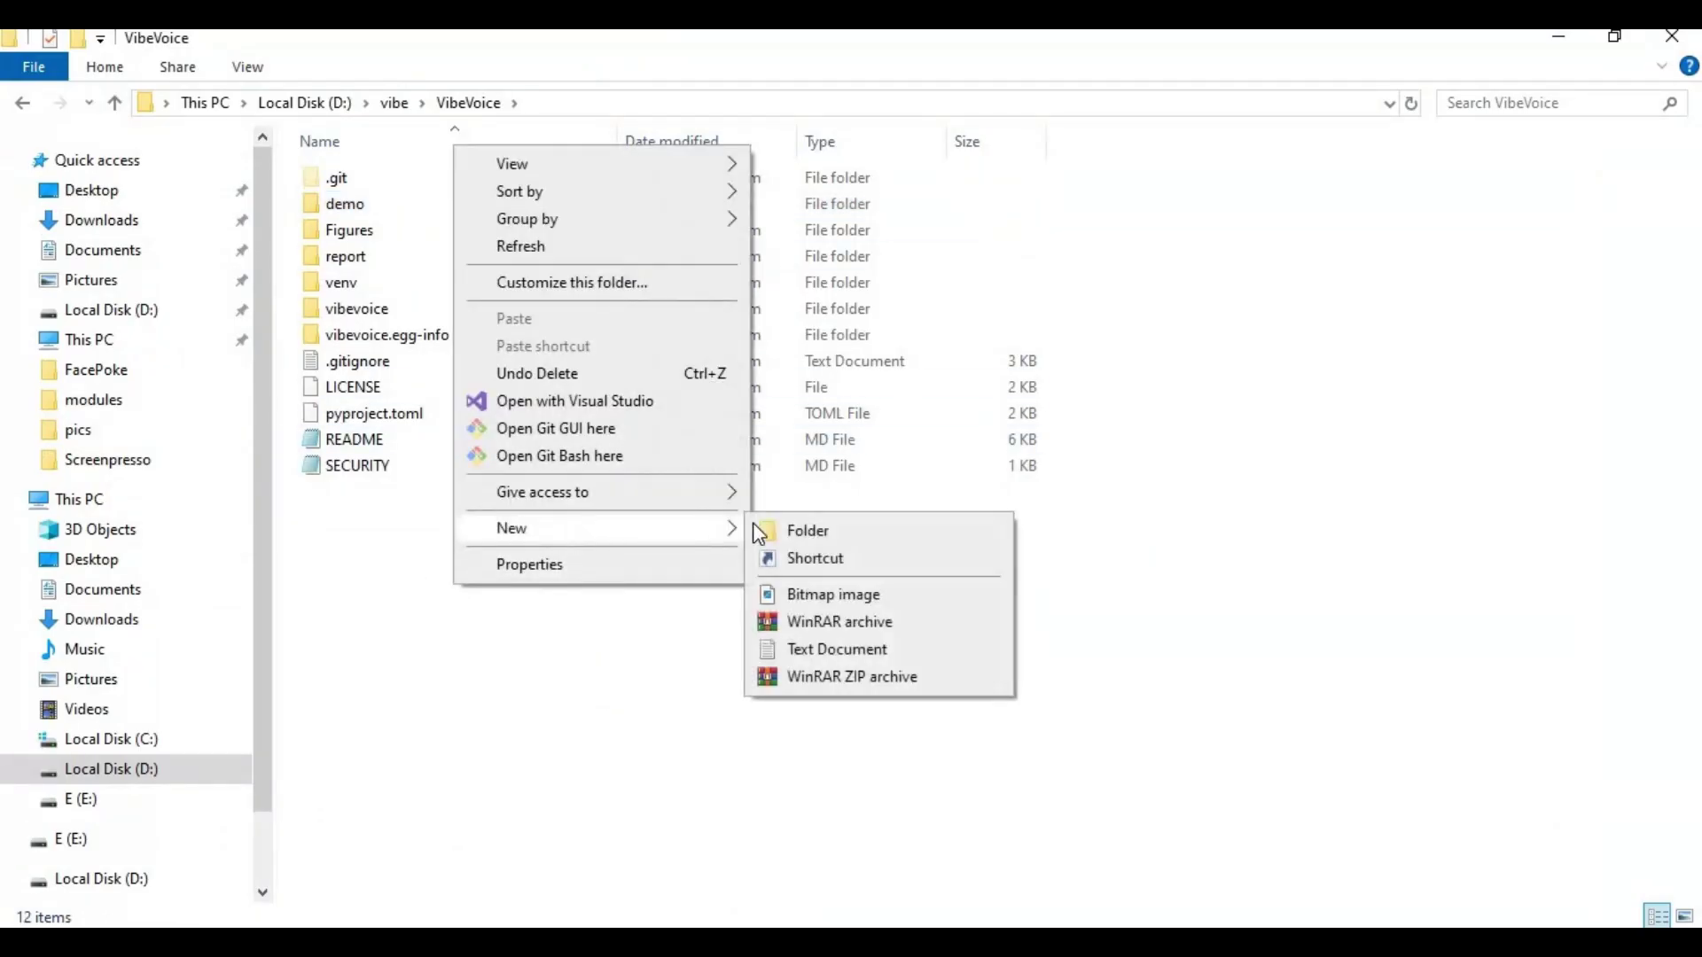
{"action": "left_click", "coordinate": [826, 649]}
{"action": "left_click", "coordinate": [497, 550]}
{"action": "double_click", "coordinate": [381, 415]}
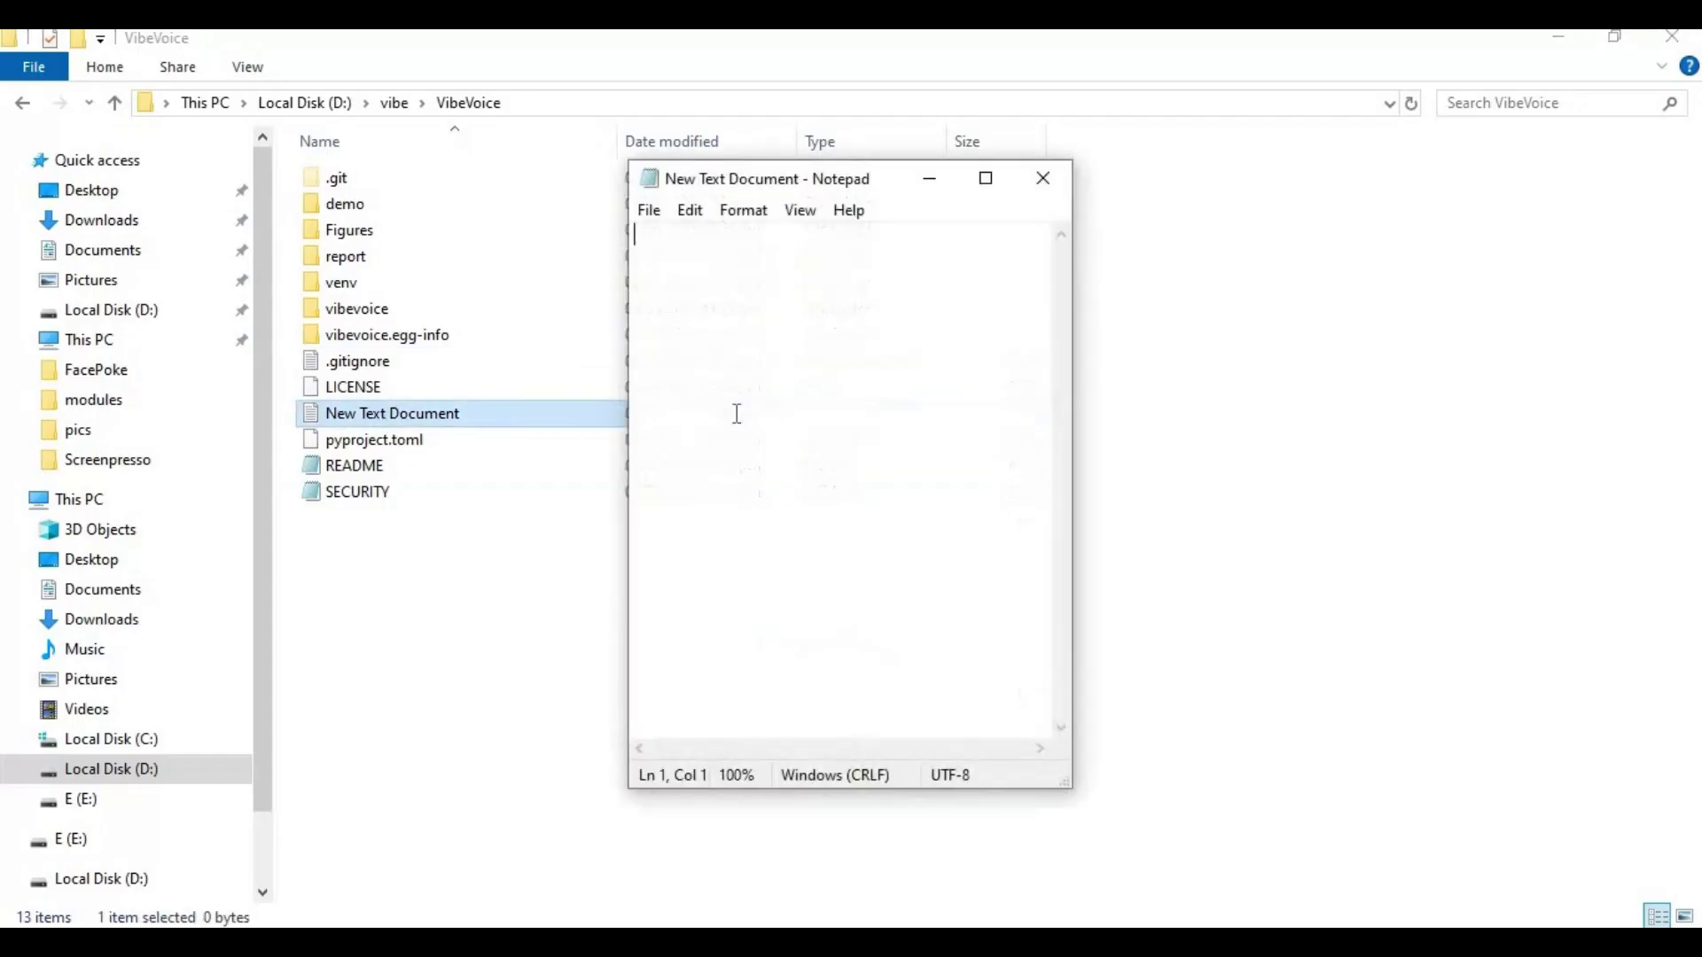
{"action": "type", "text": "@ex"}
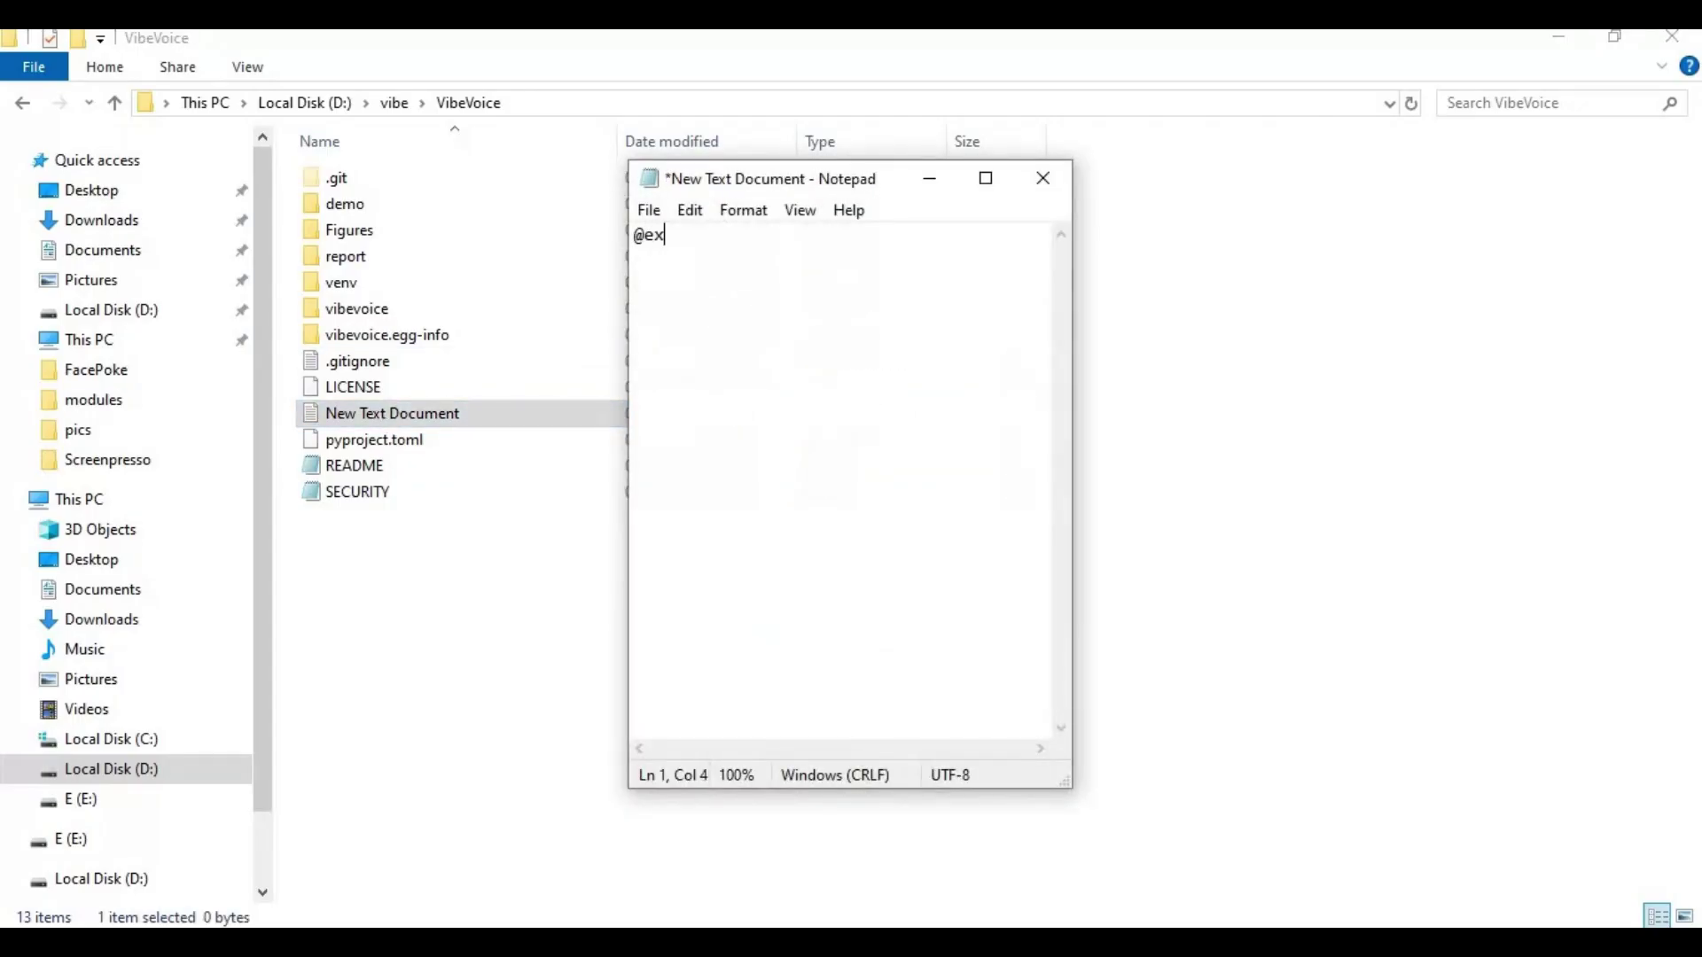
{"action": "key", "text": "BackSpace"}
{"action": "type", "text": "cho off"}
{"action": "key", "text": "Return"}
{"action": "type", "text": "call venv"}
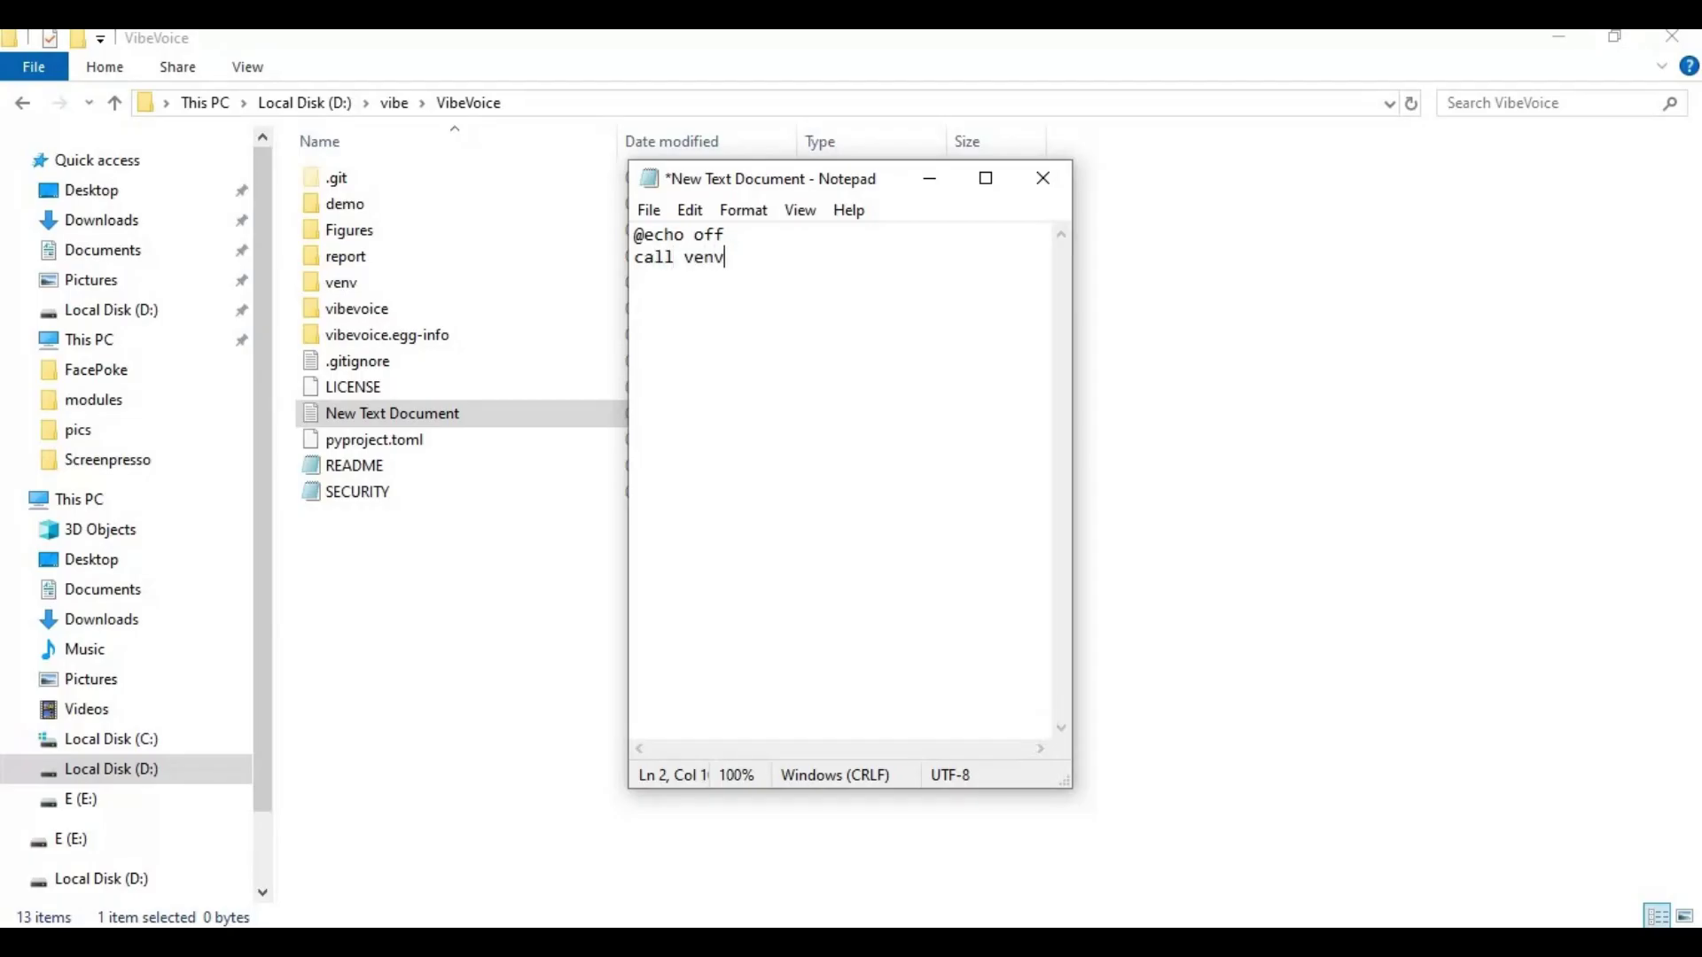
{"action": "type", "text": "/"}
{"action": "key", "text": "BackSpace"}
{"action": "type", "text": "\\scripts\\activate"}
{"action": "key", "text": "Return"}
Add the python colab.py command with VibeVoice-1.5B options, then a final 'pause' line
{"action": "type", "text": "p"}
{"action": "key", "text": "BackSpace"}
{"action": "type", "text": "pyhon"}
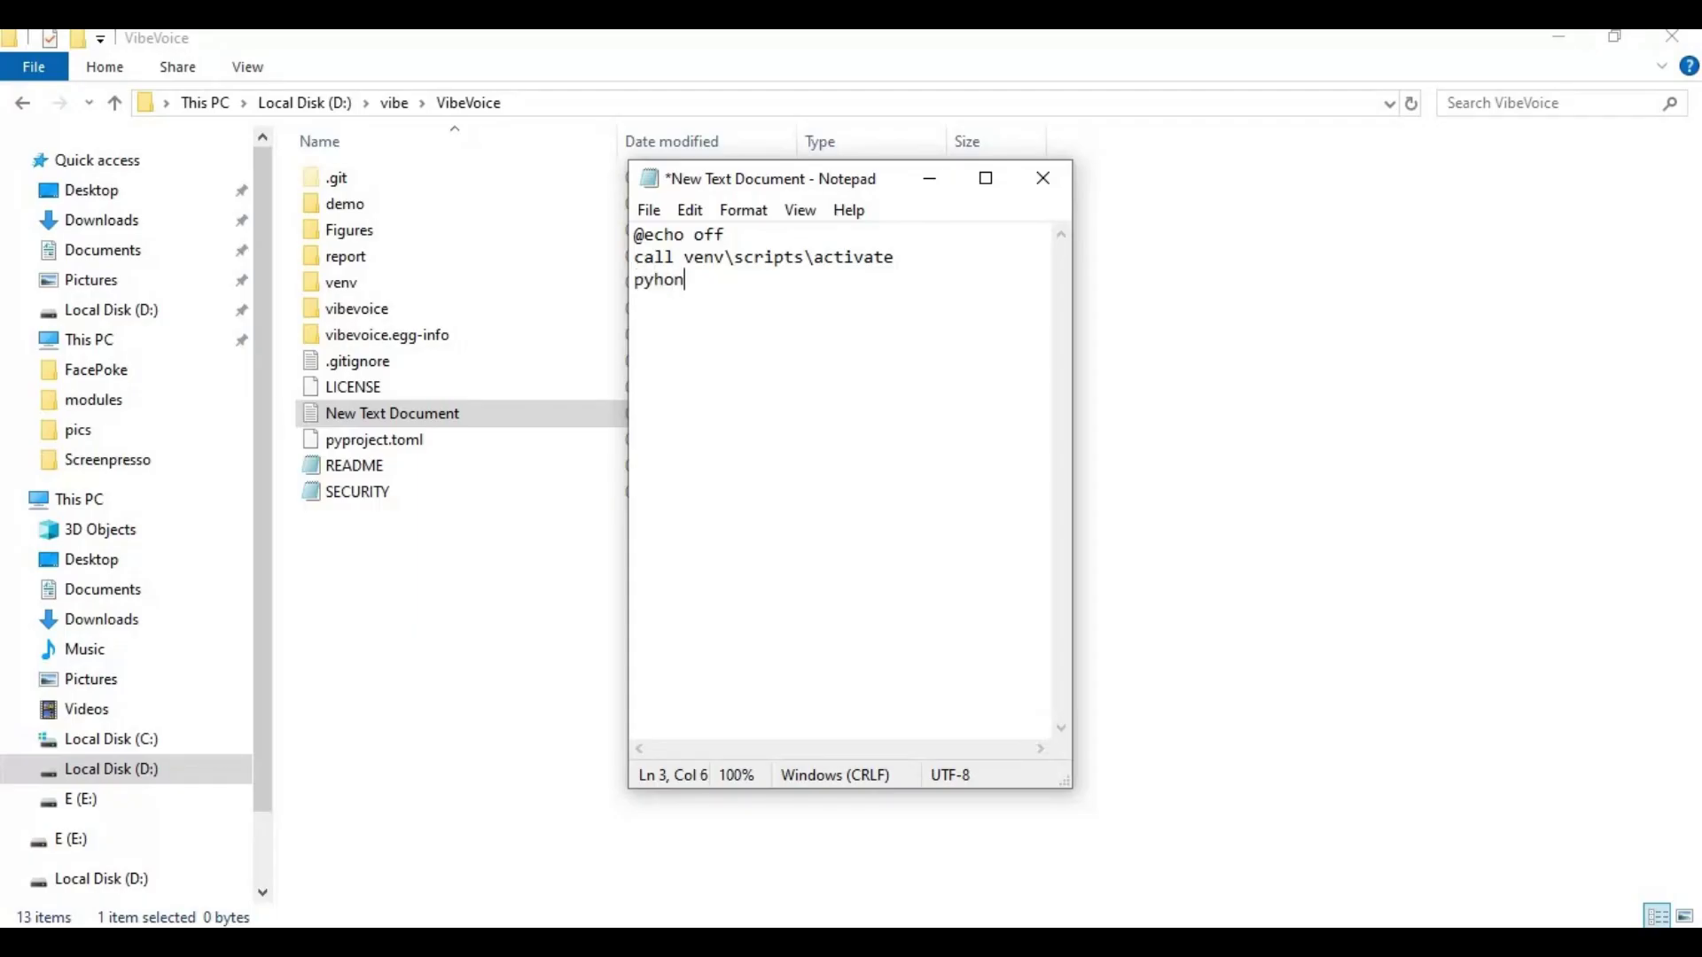
{"action": "key", "text": "ctrl+v"}
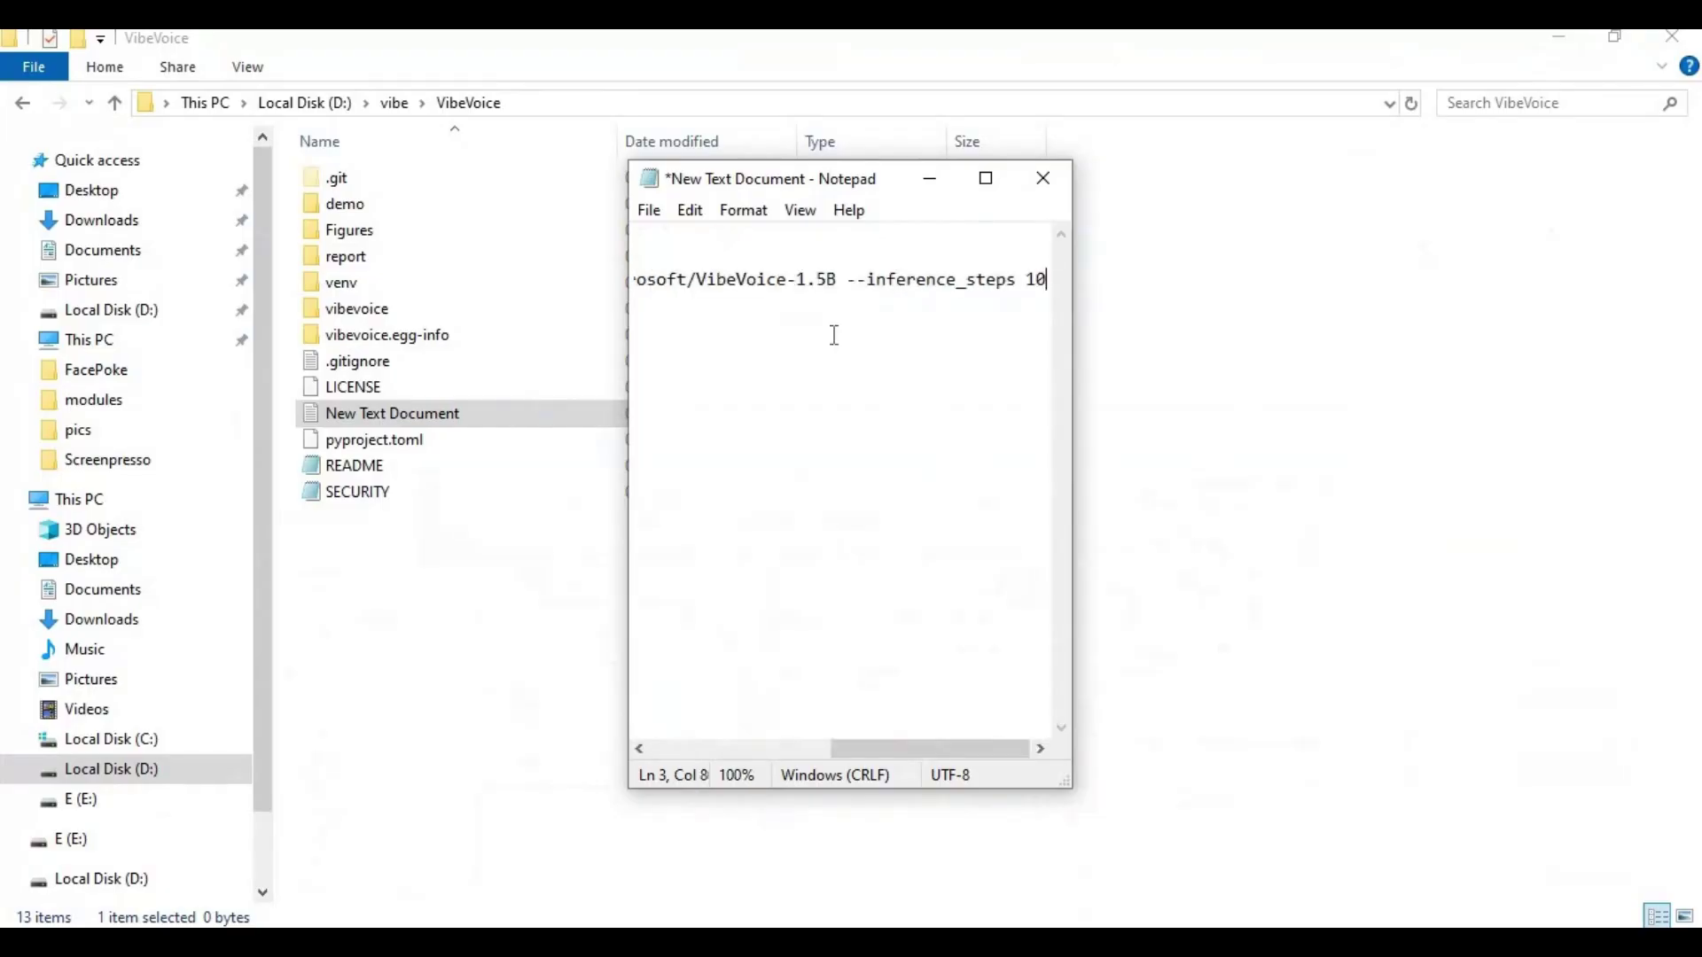
{"action": "left_click", "coordinate": [991, 178]}
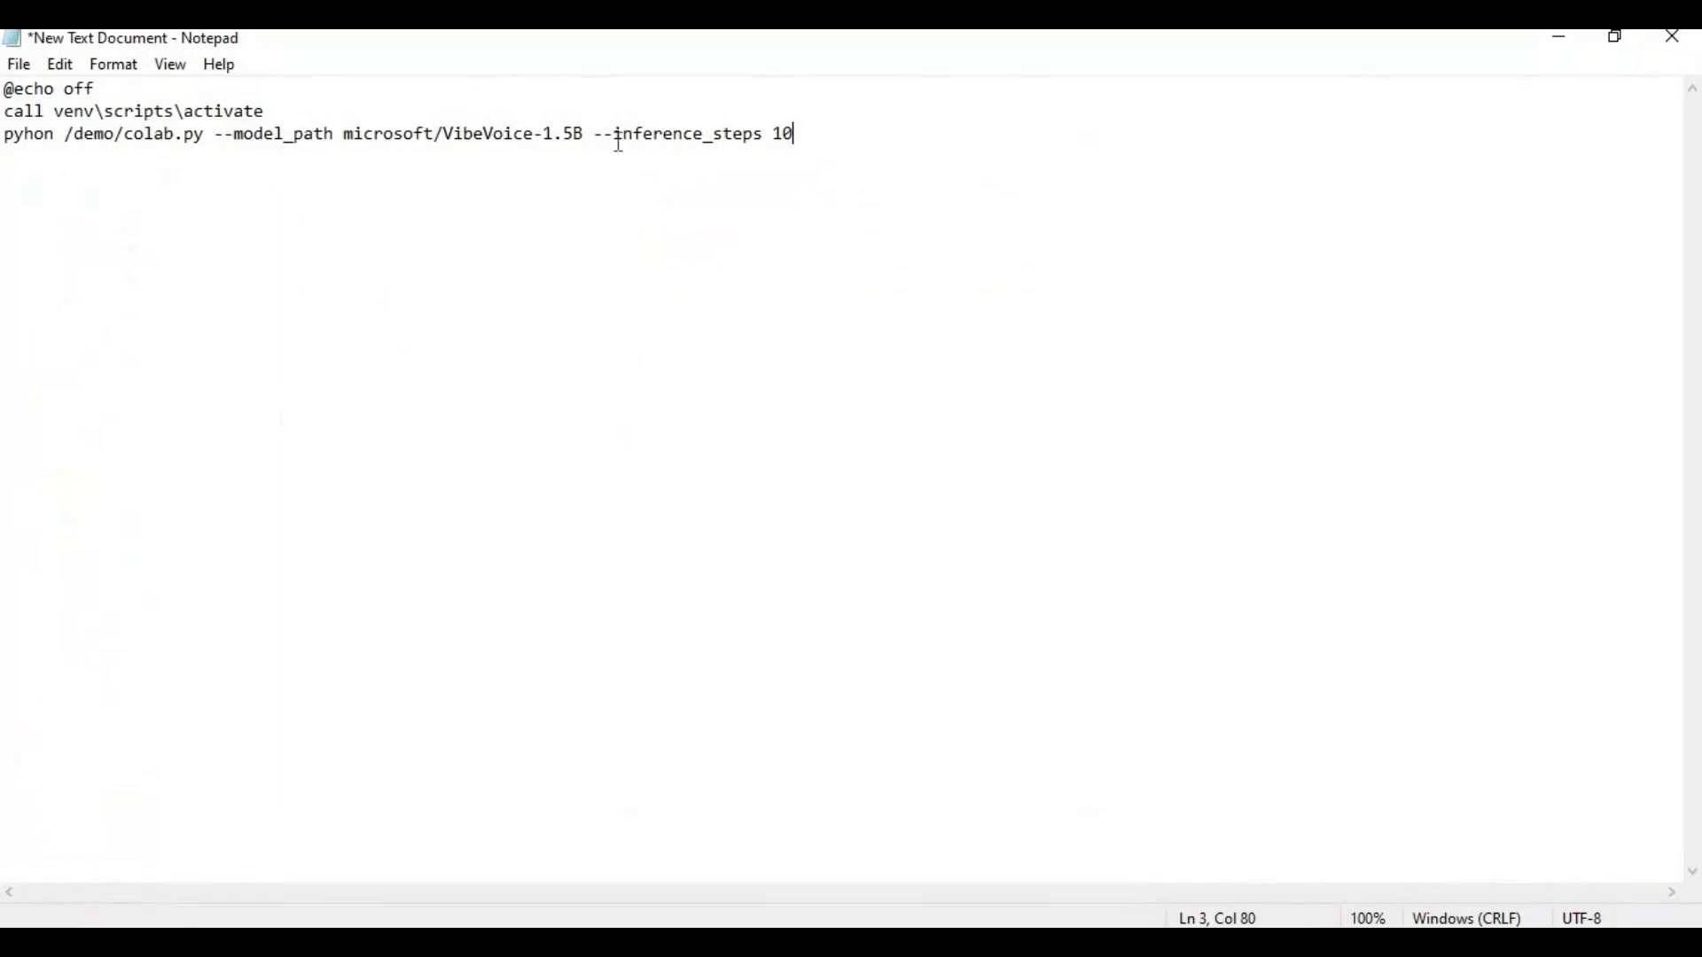
{"action": "key", "text": "Return"}
{"action": "type", "text": "pause"}
{"action": "left_click", "coordinate": [20, 66]}
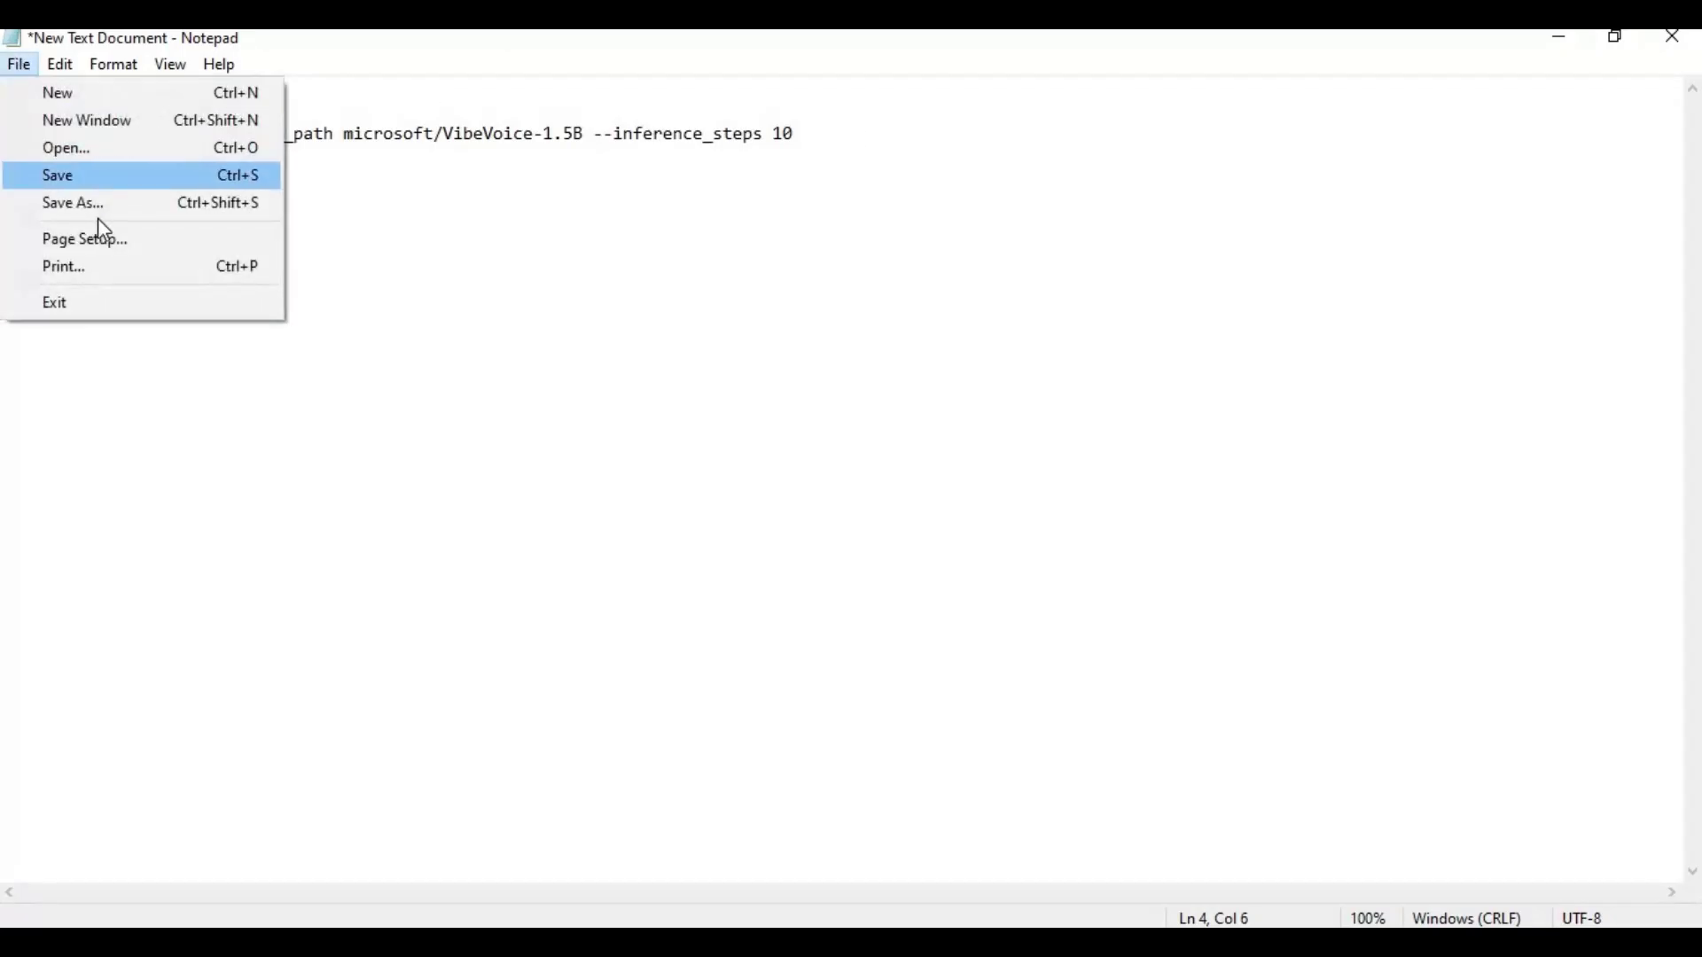
Save the script as Run.bat, close Notepad, and select Run.bat in the VibeVoice folder
{"action": "left_click", "coordinate": [105, 205]}
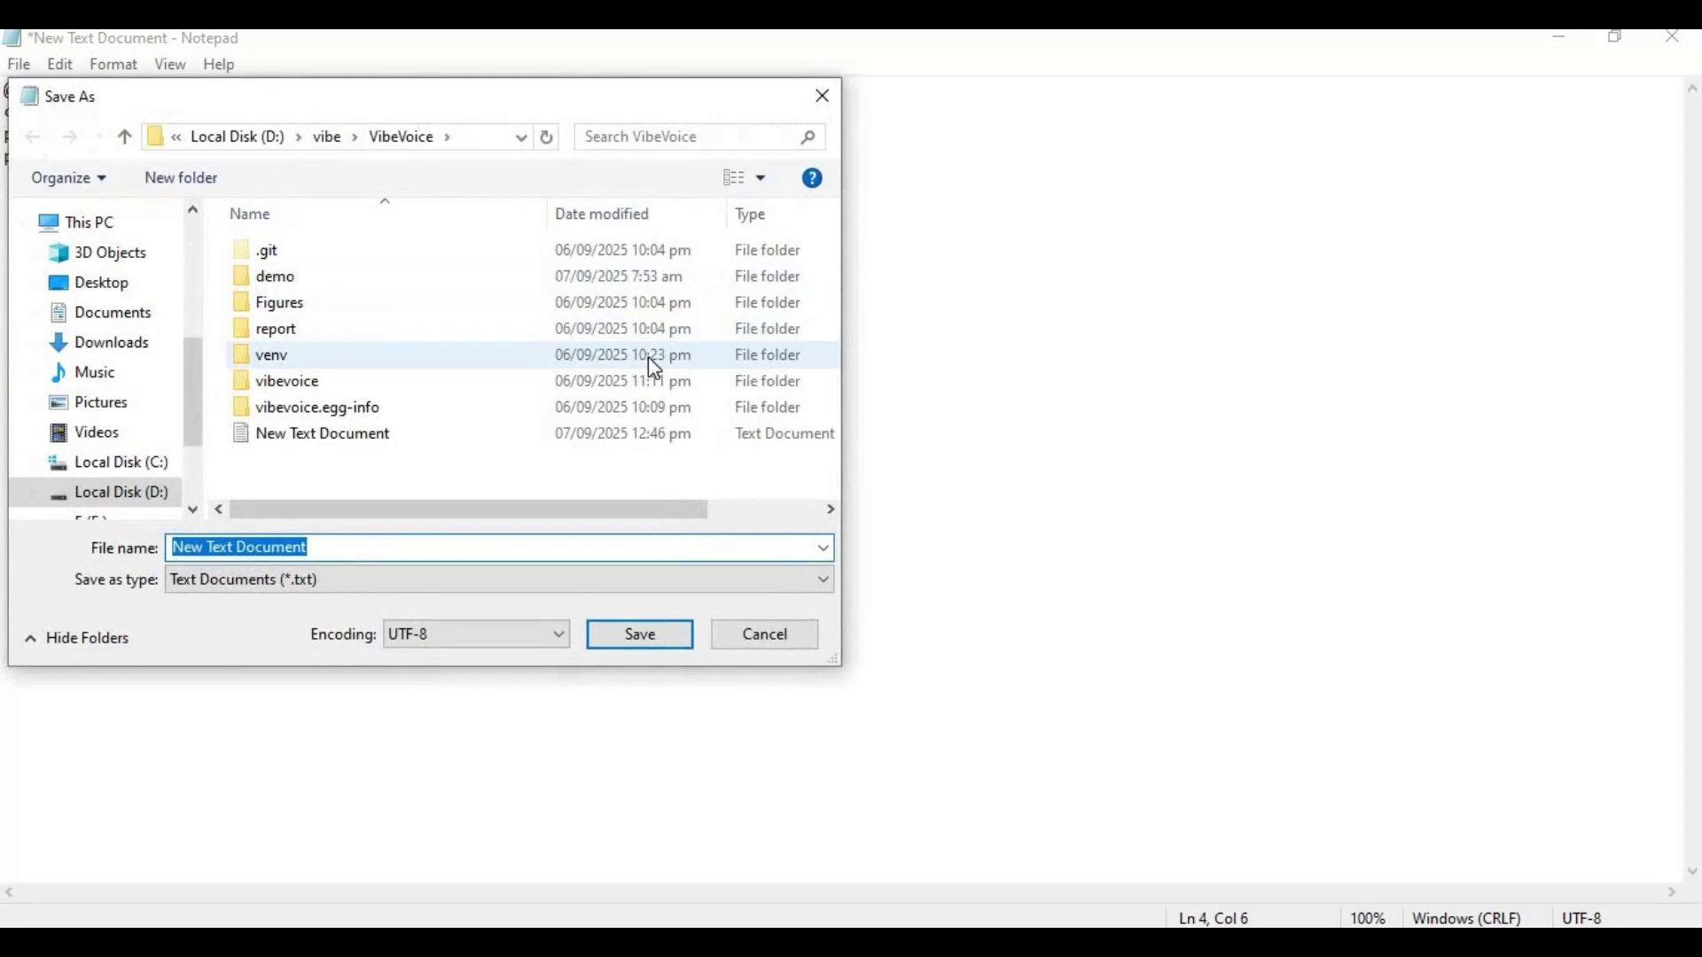
{"action": "type", "text": "Run"}
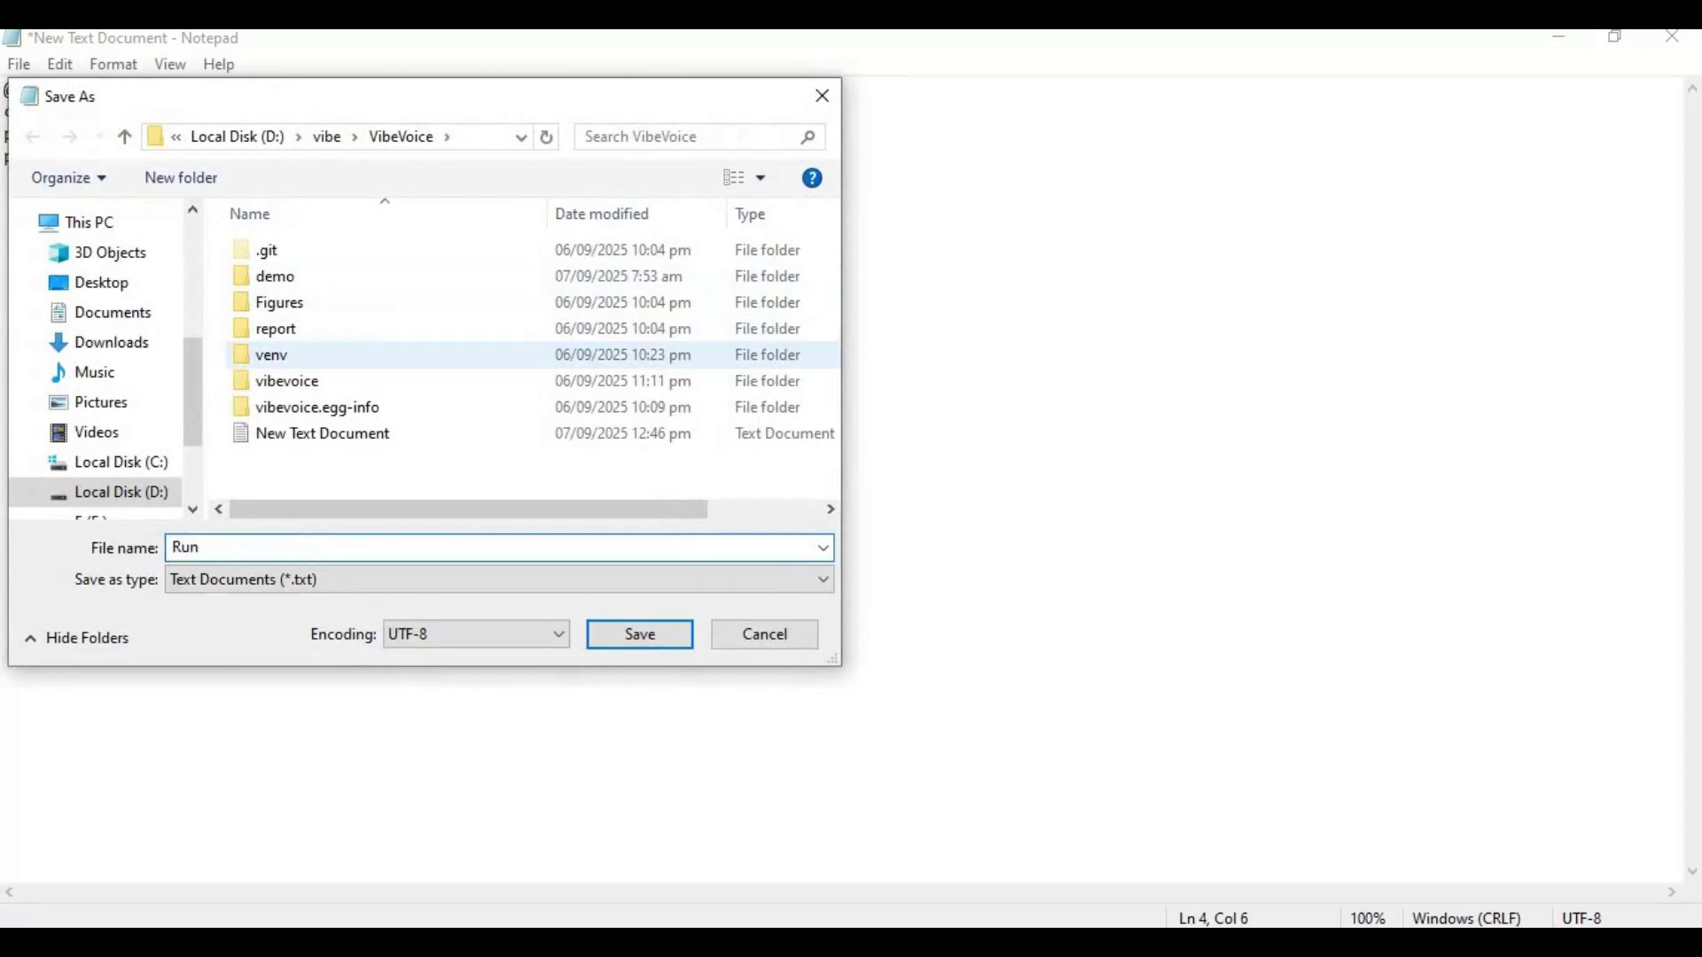
{"action": "type", "text": ".bat"}
{"action": "left_click", "coordinate": [658, 645]}
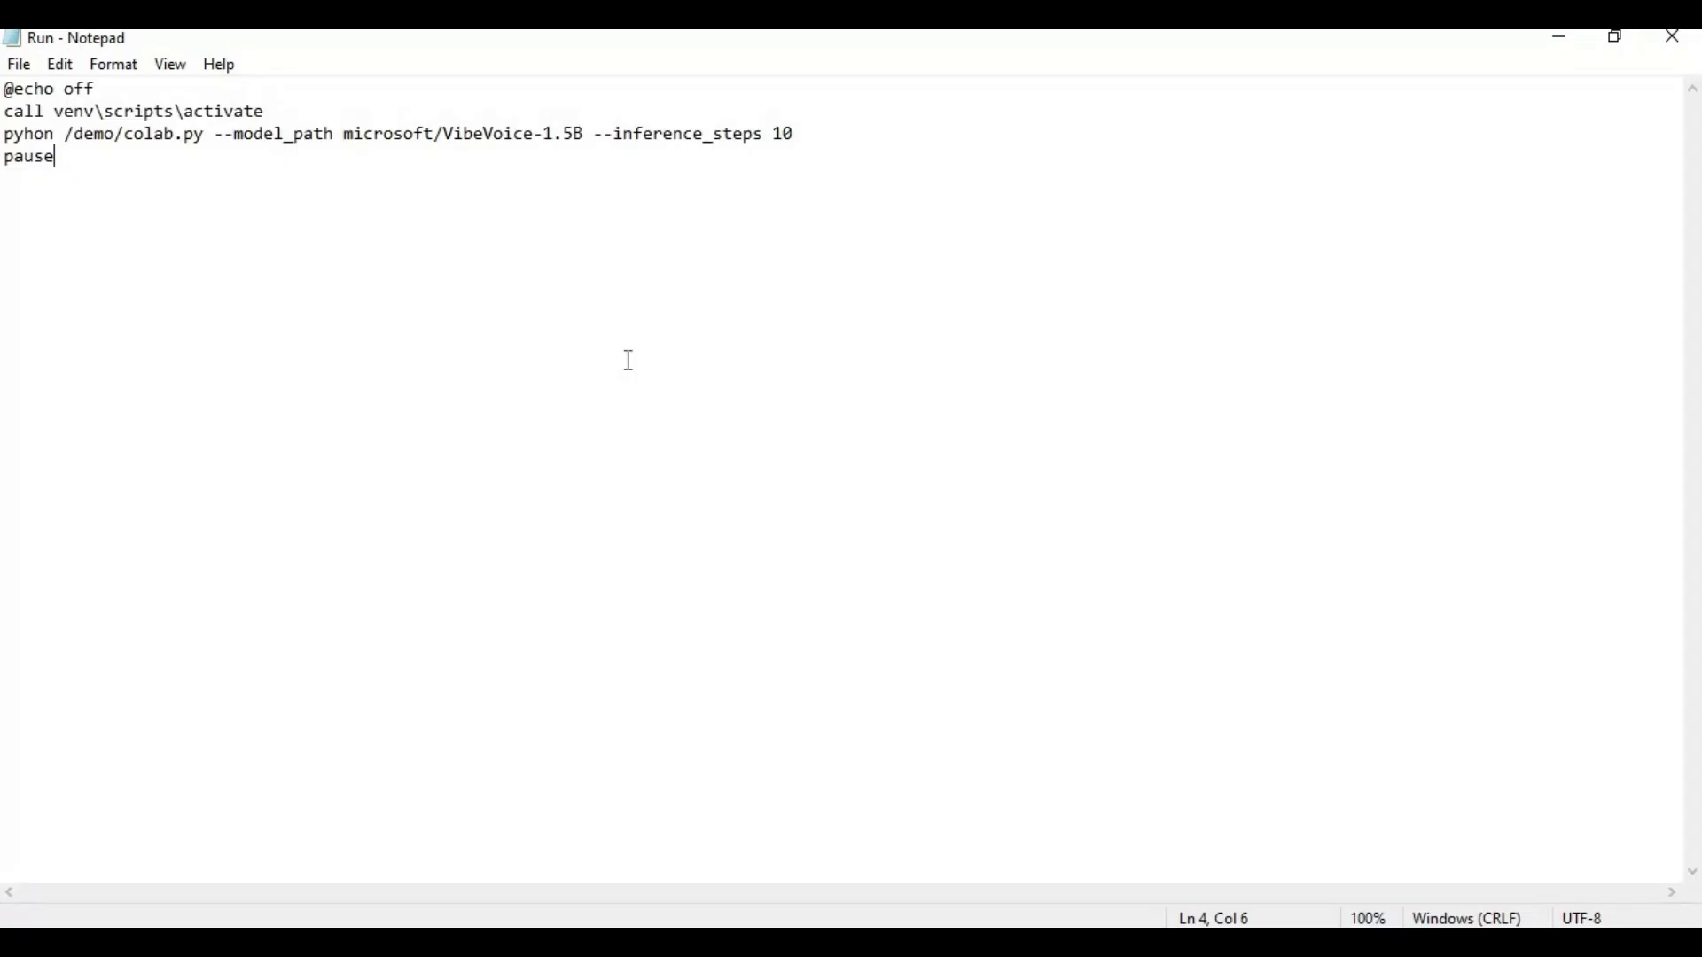
{"action": "left_click", "coordinate": [1674, 38]}
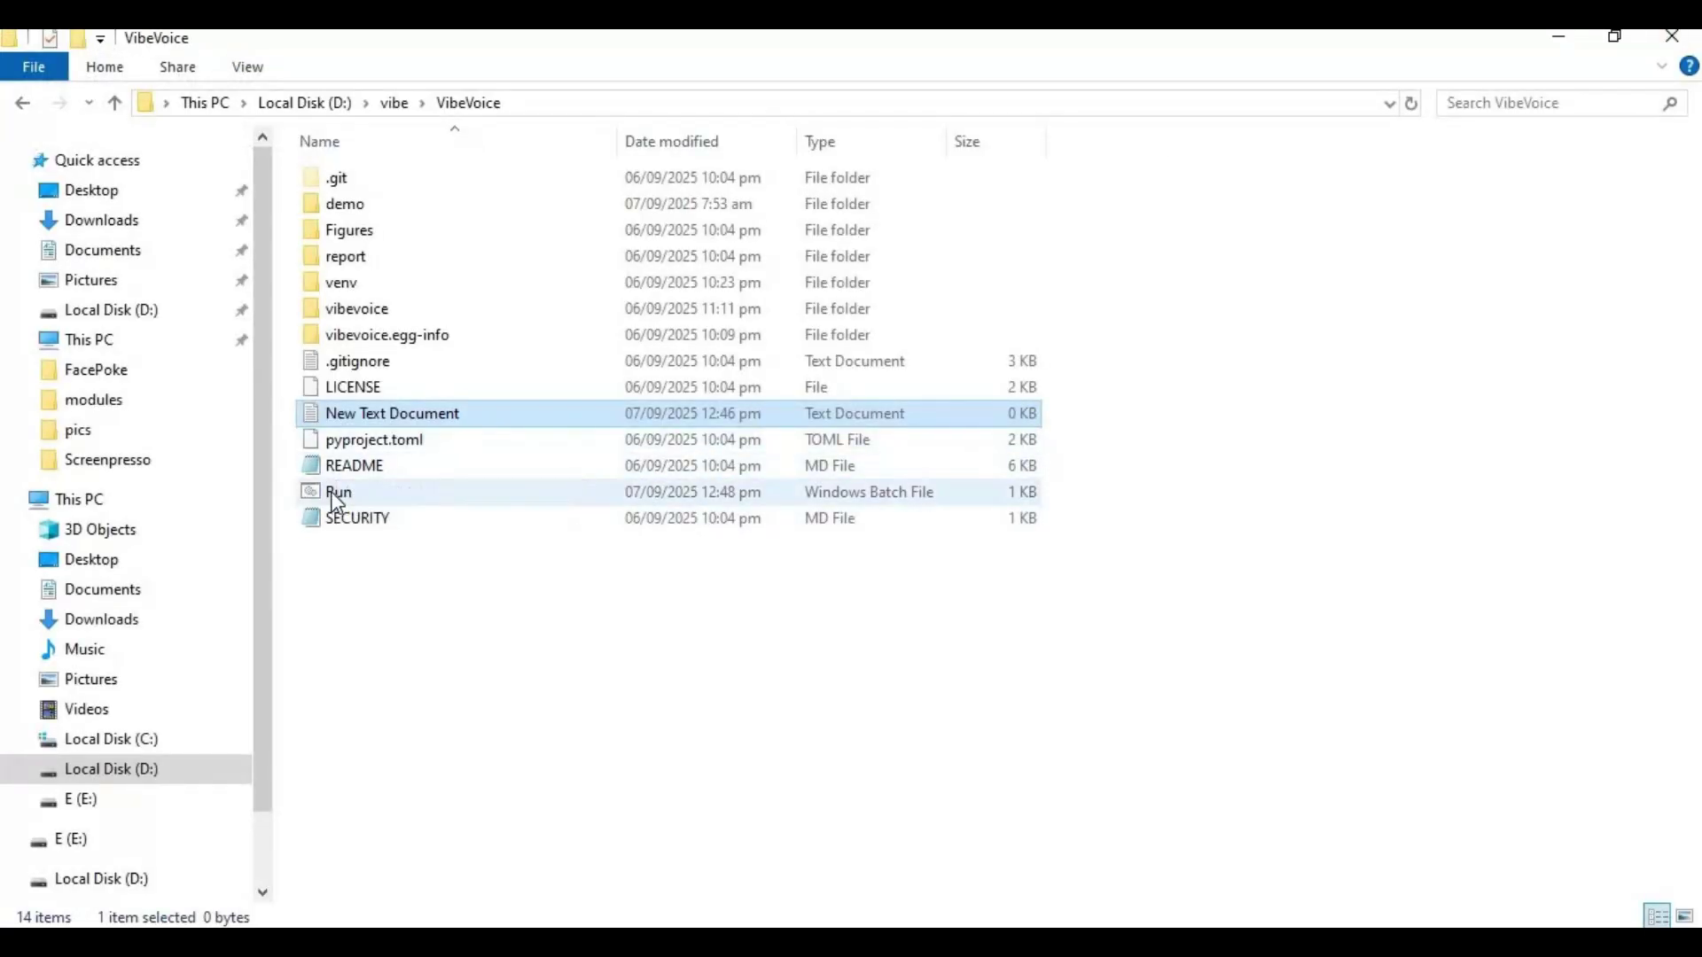
{"action": "left_click", "coordinate": [374, 495]}
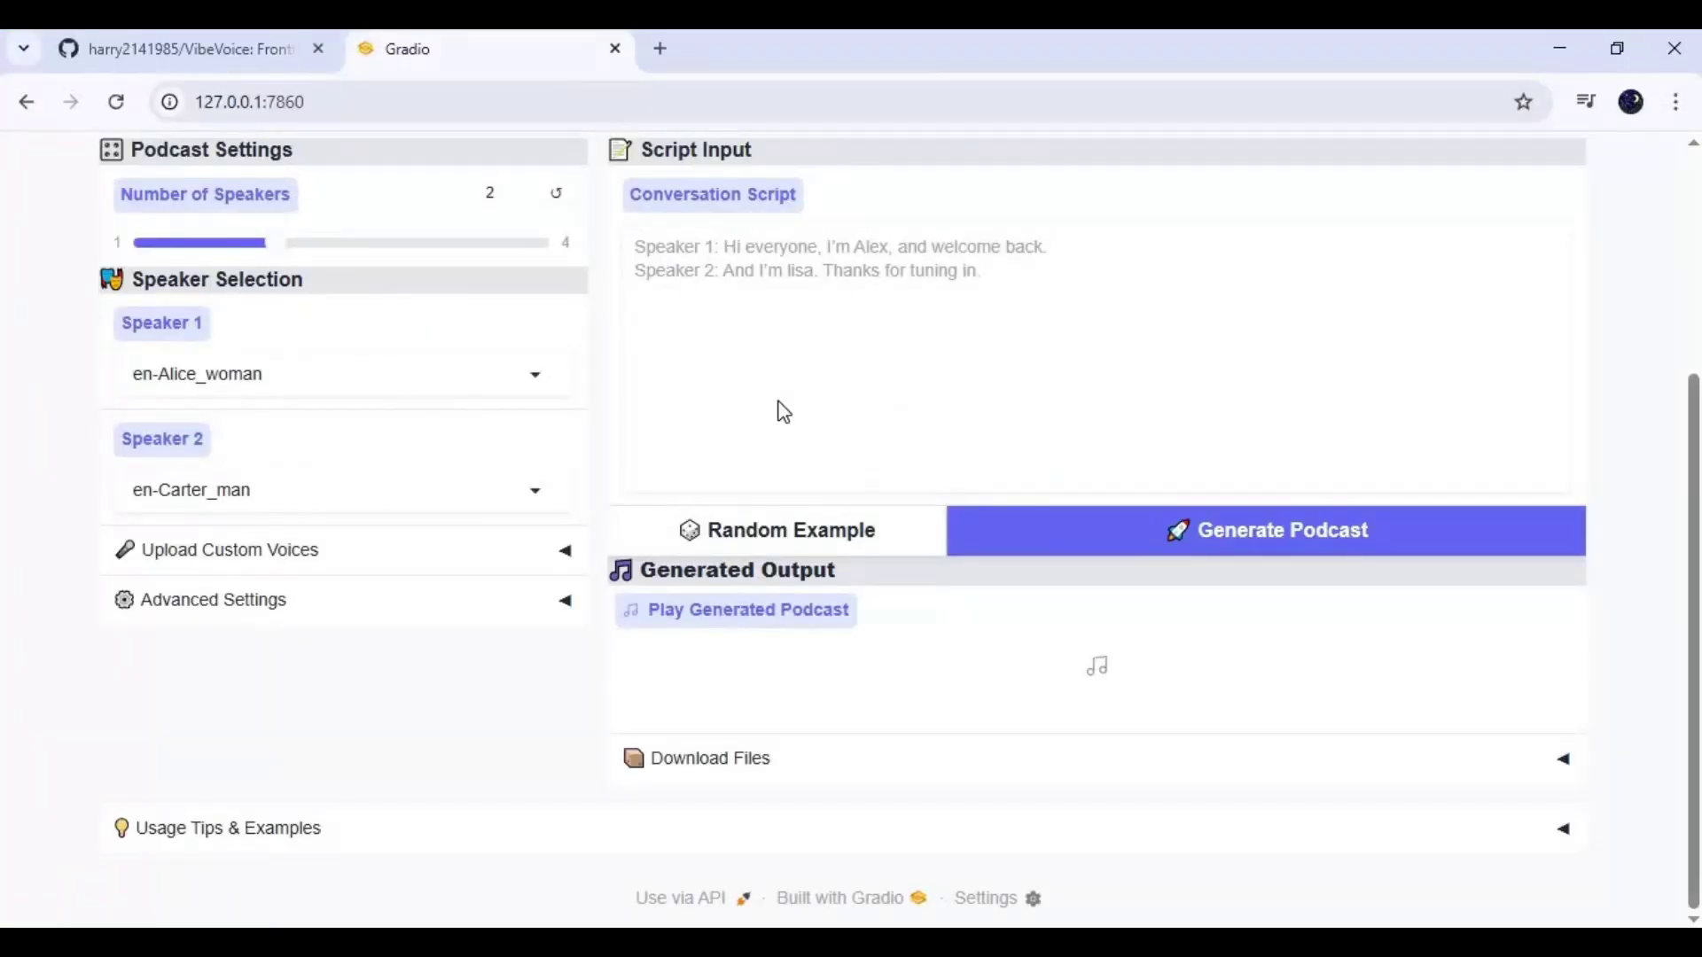
In the Generate Sample Podcast Script tab, set the topic to 'end of youtube video'
{"action": "scroll", "coordinate": [780, 411], "scroll_direction": "up", "scroll_amount": 4}
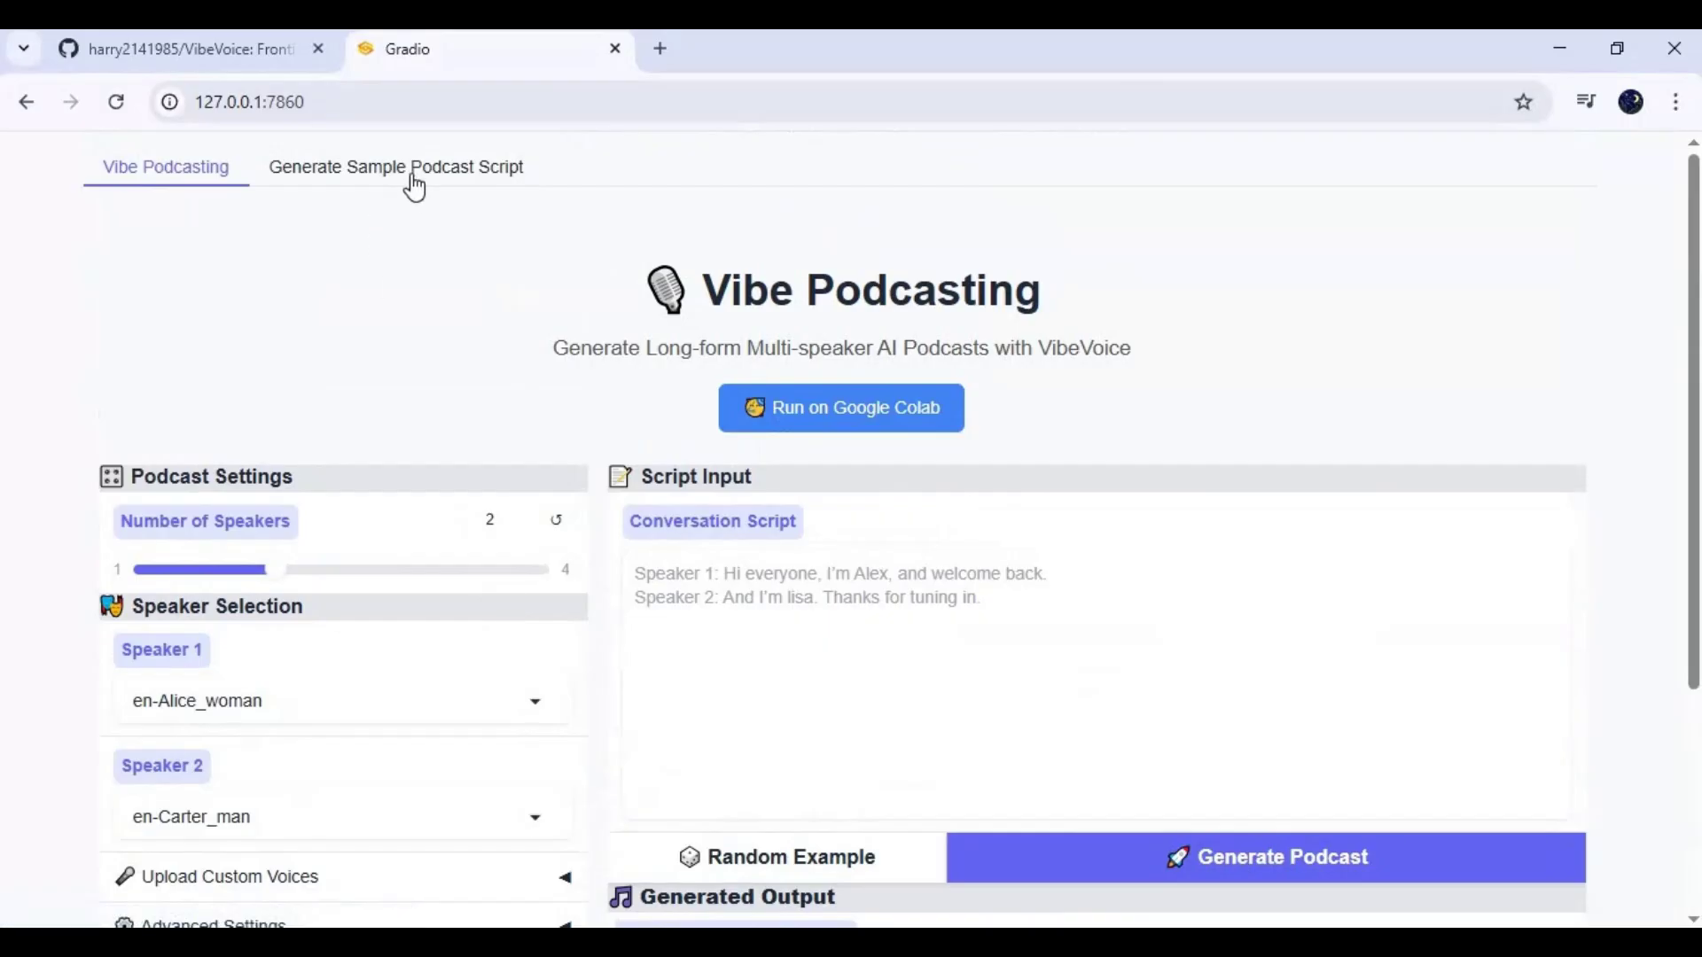
{"action": "left_click", "coordinate": [412, 184]}
{"action": "left_click", "coordinate": [300, 476]}
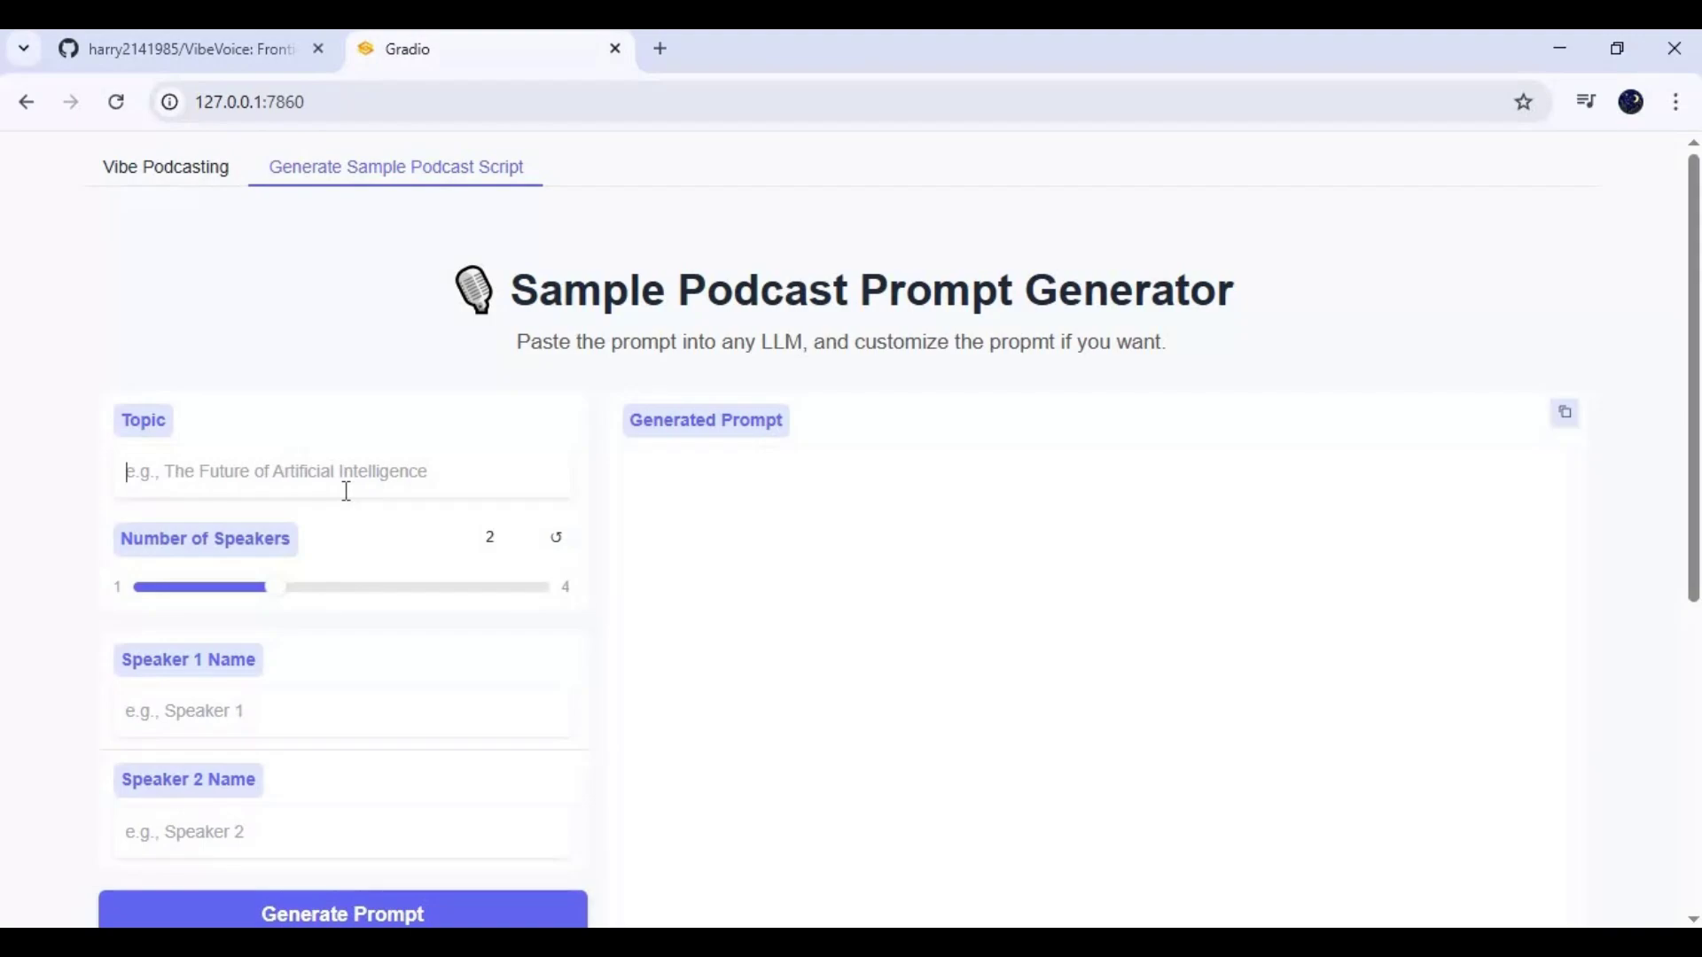
{"action": "type", "text": "e"}
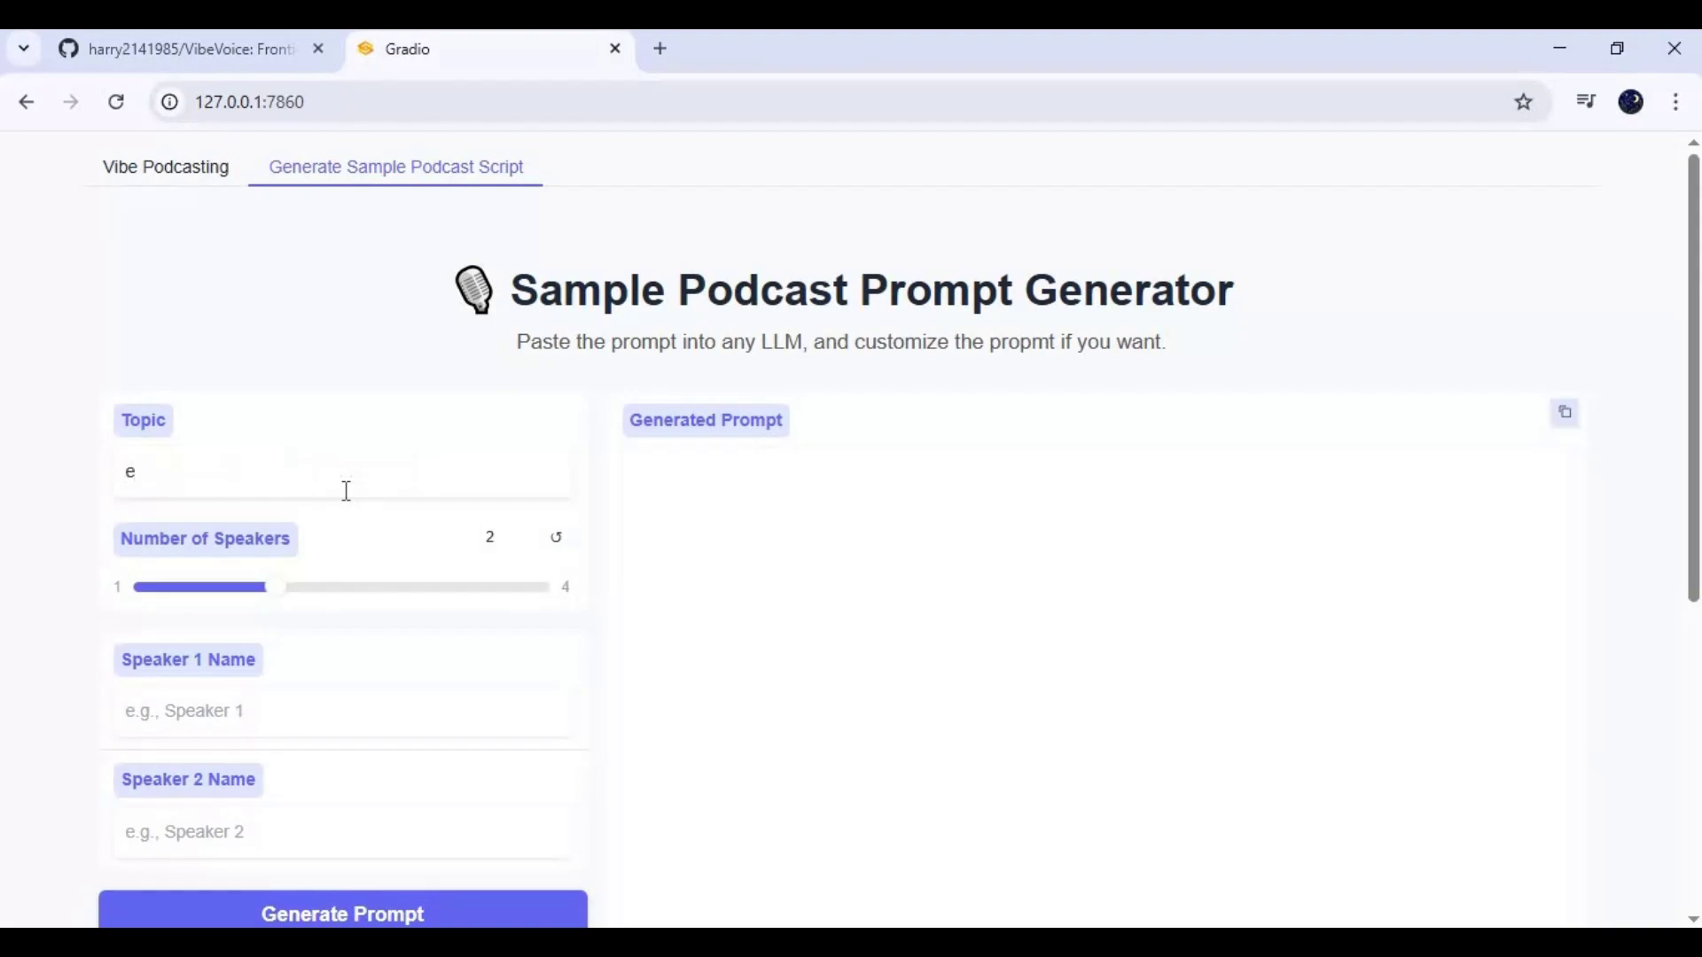
{"action": "type", "text": "nd of yout"}
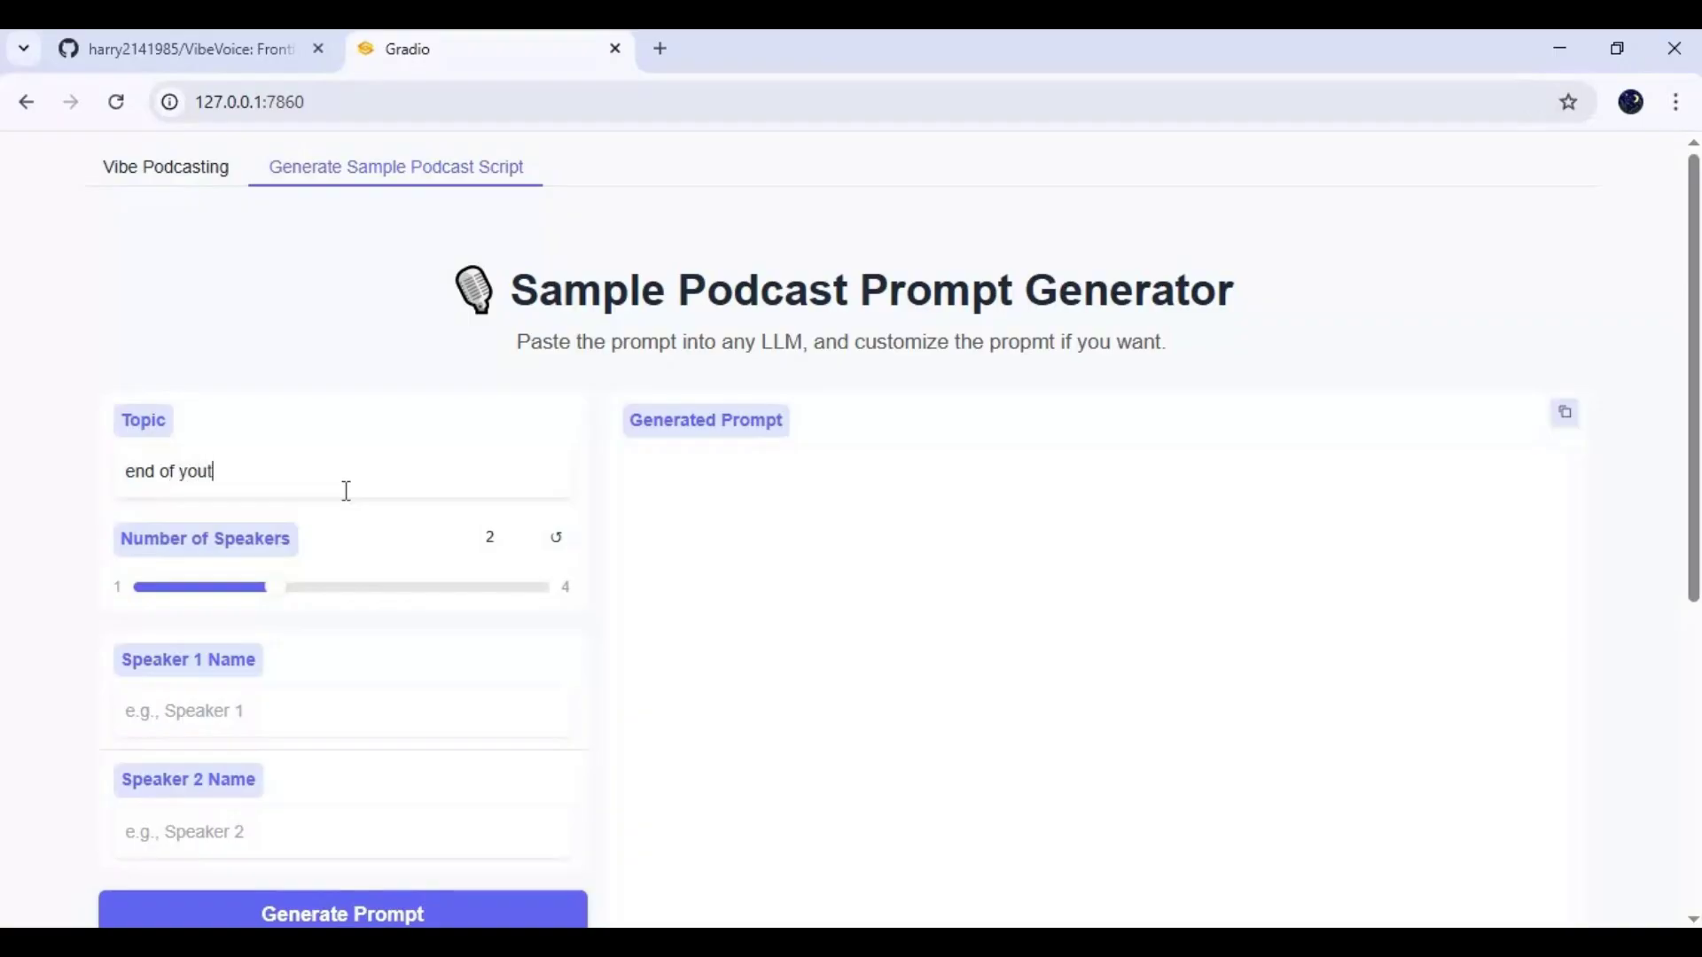
{"action": "type", "text": "ube video"}
Keep two speakers, enter both speaker names, and generate the podcast prompt
{"action": "mouse_move", "coordinate": [272, 603]}
{"action": "left_mouse_down"}
{"action": "mouse_move", "coordinate": [175, 608]}
{"action": "mouse_move", "coordinate": [277, 609]}
{"action": "left_mouse_up"}
{"action": "scroll", "coordinate": [304, 589], "scroll_direction": "down", "scroll_amount": 2}
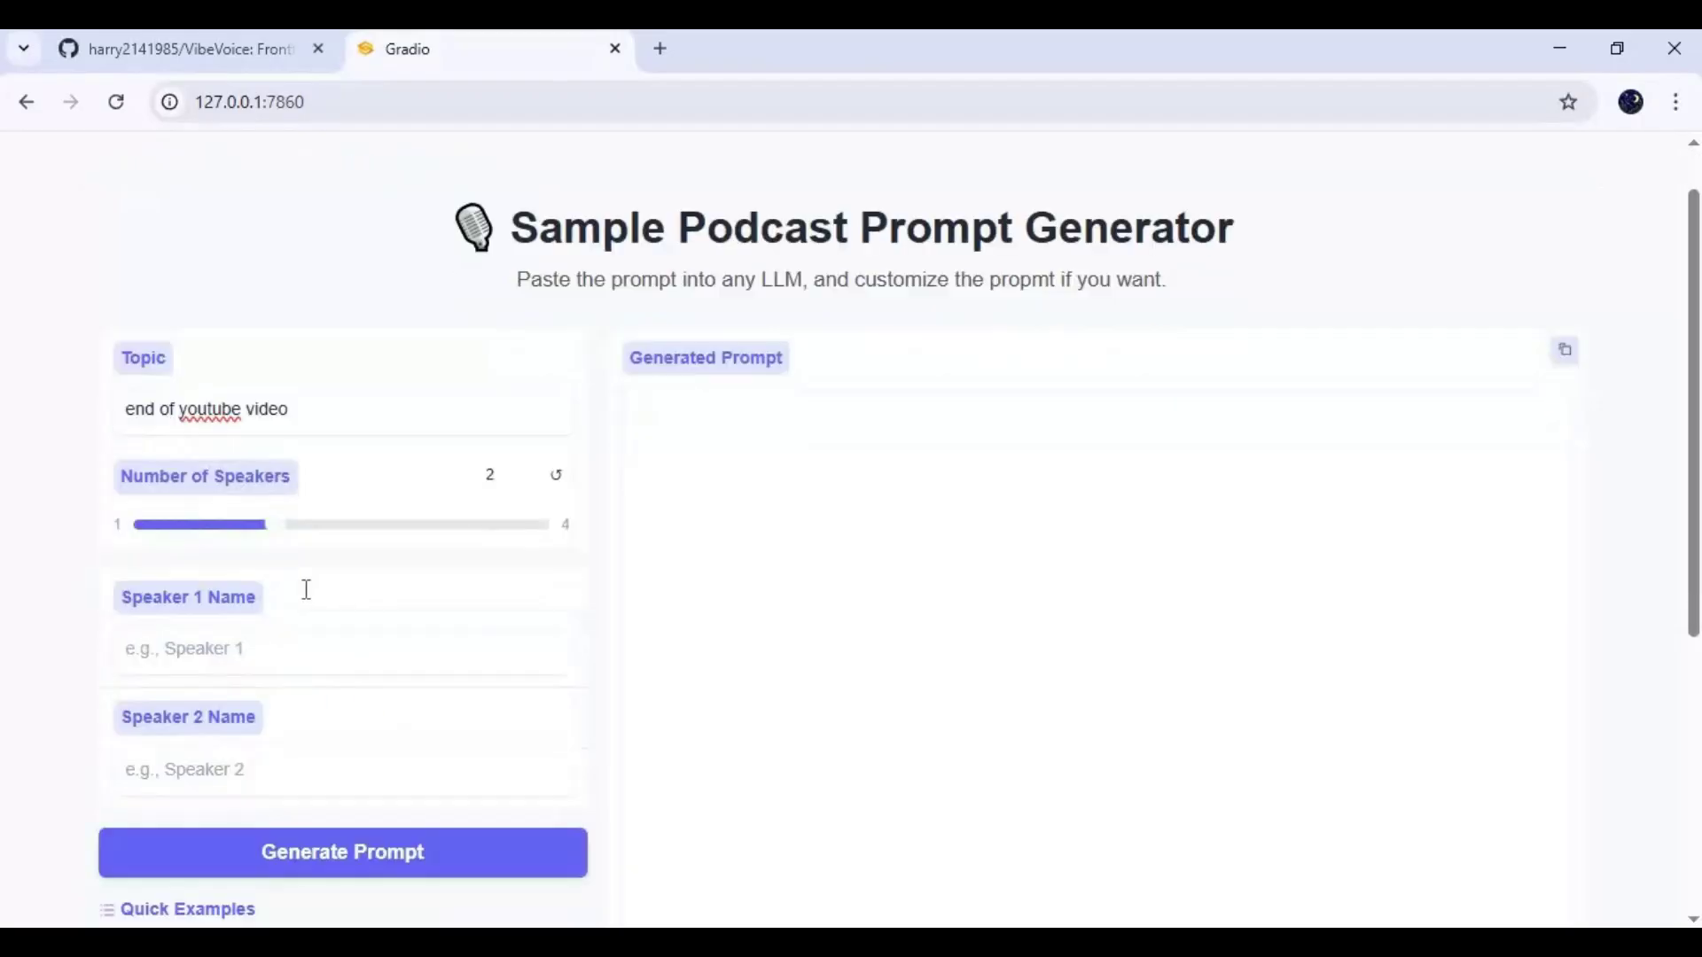
{"action": "left_click", "coordinate": [291, 574]}
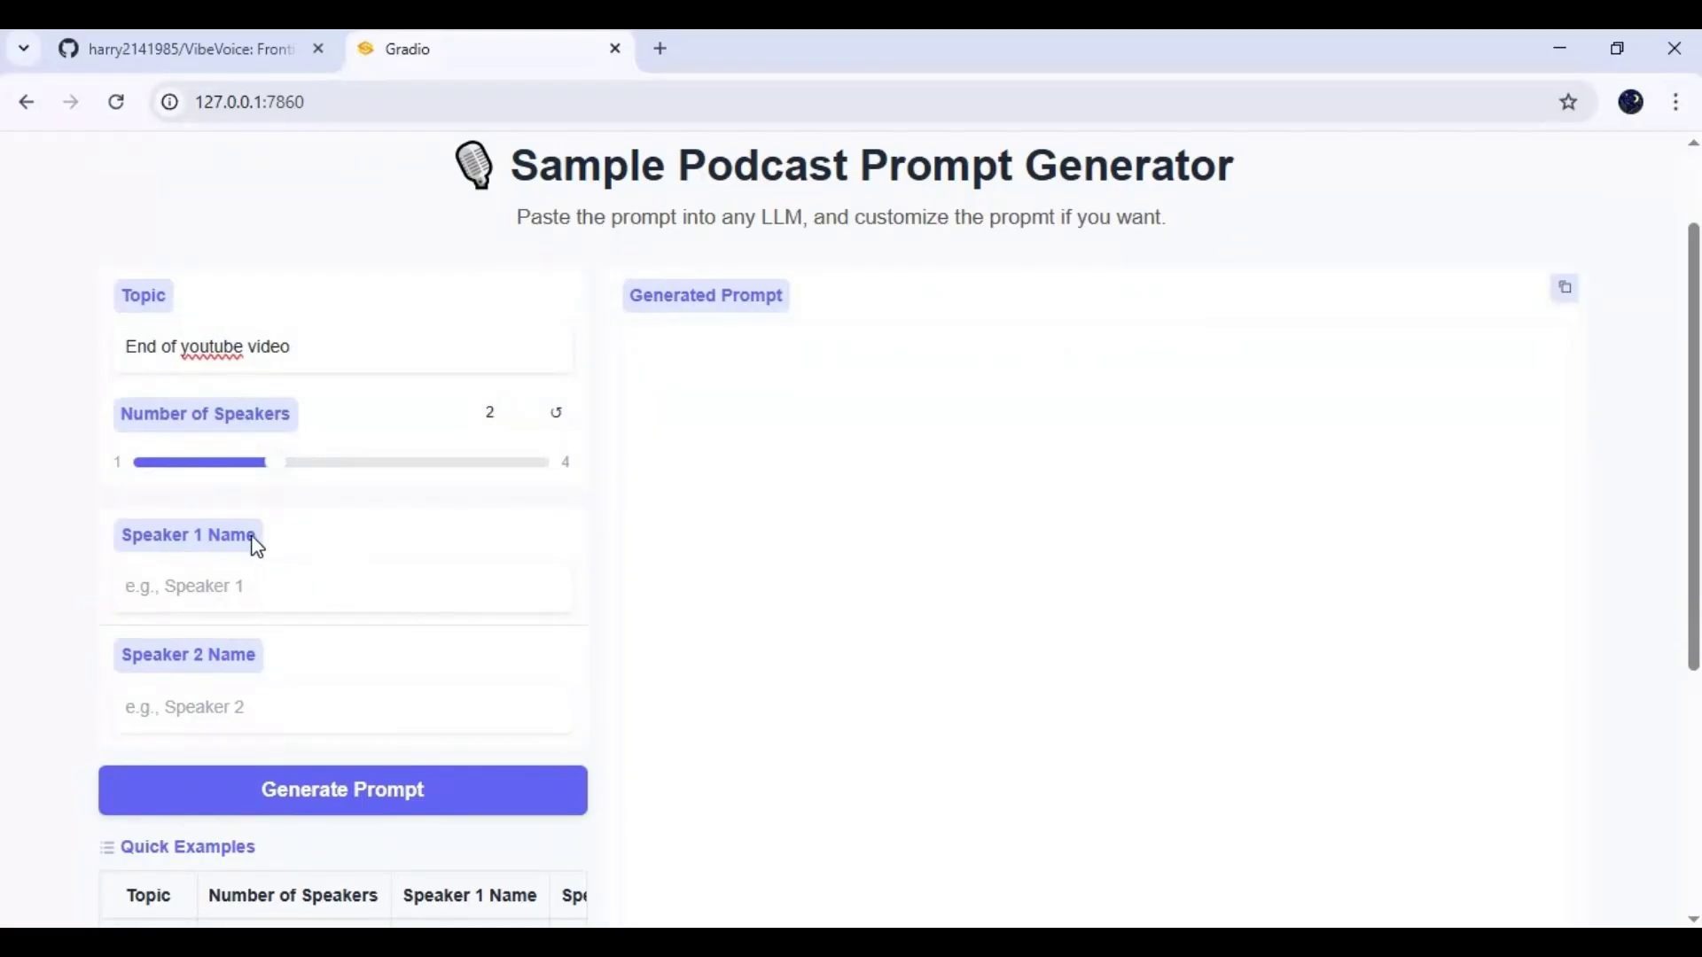
{"action": "type", "text": "Matt"}
{"action": "left_click", "coordinate": [202, 711]}
{"action": "type", "text": "S"}
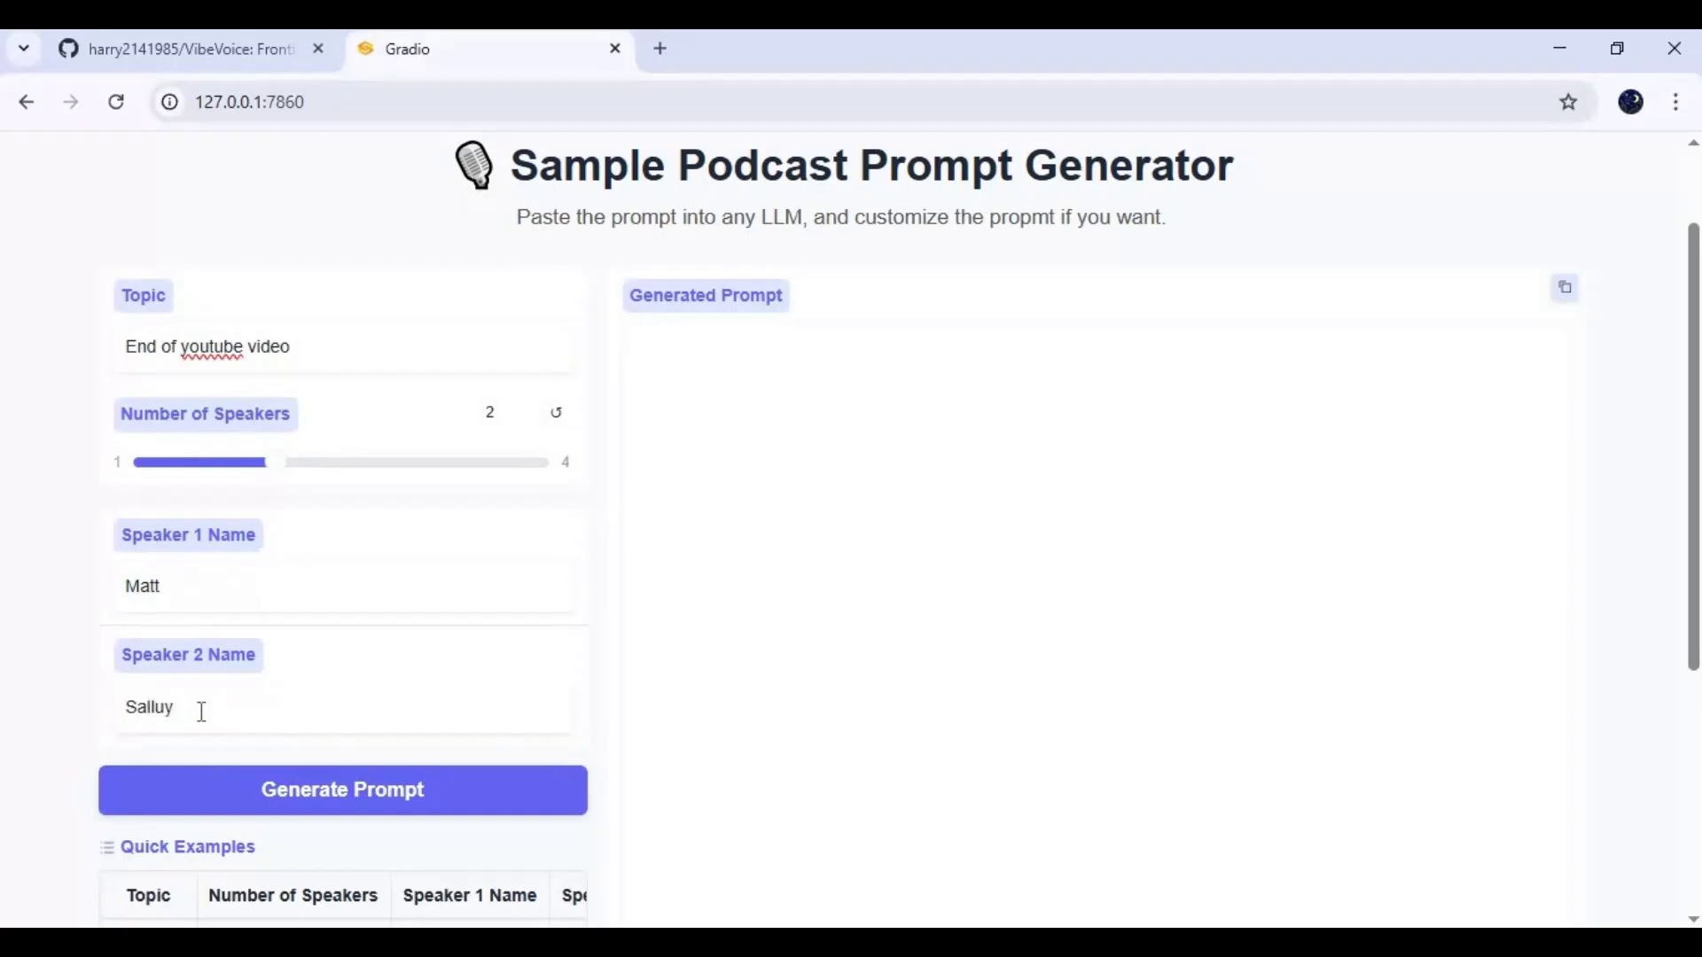
{"action": "type", "text": "ally"}
{"action": "scroll", "coordinate": [380, 673], "scroll_direction": "down", "scroll_amount": 2}
{"action": "left_click", "coordinate": [376, 680]}
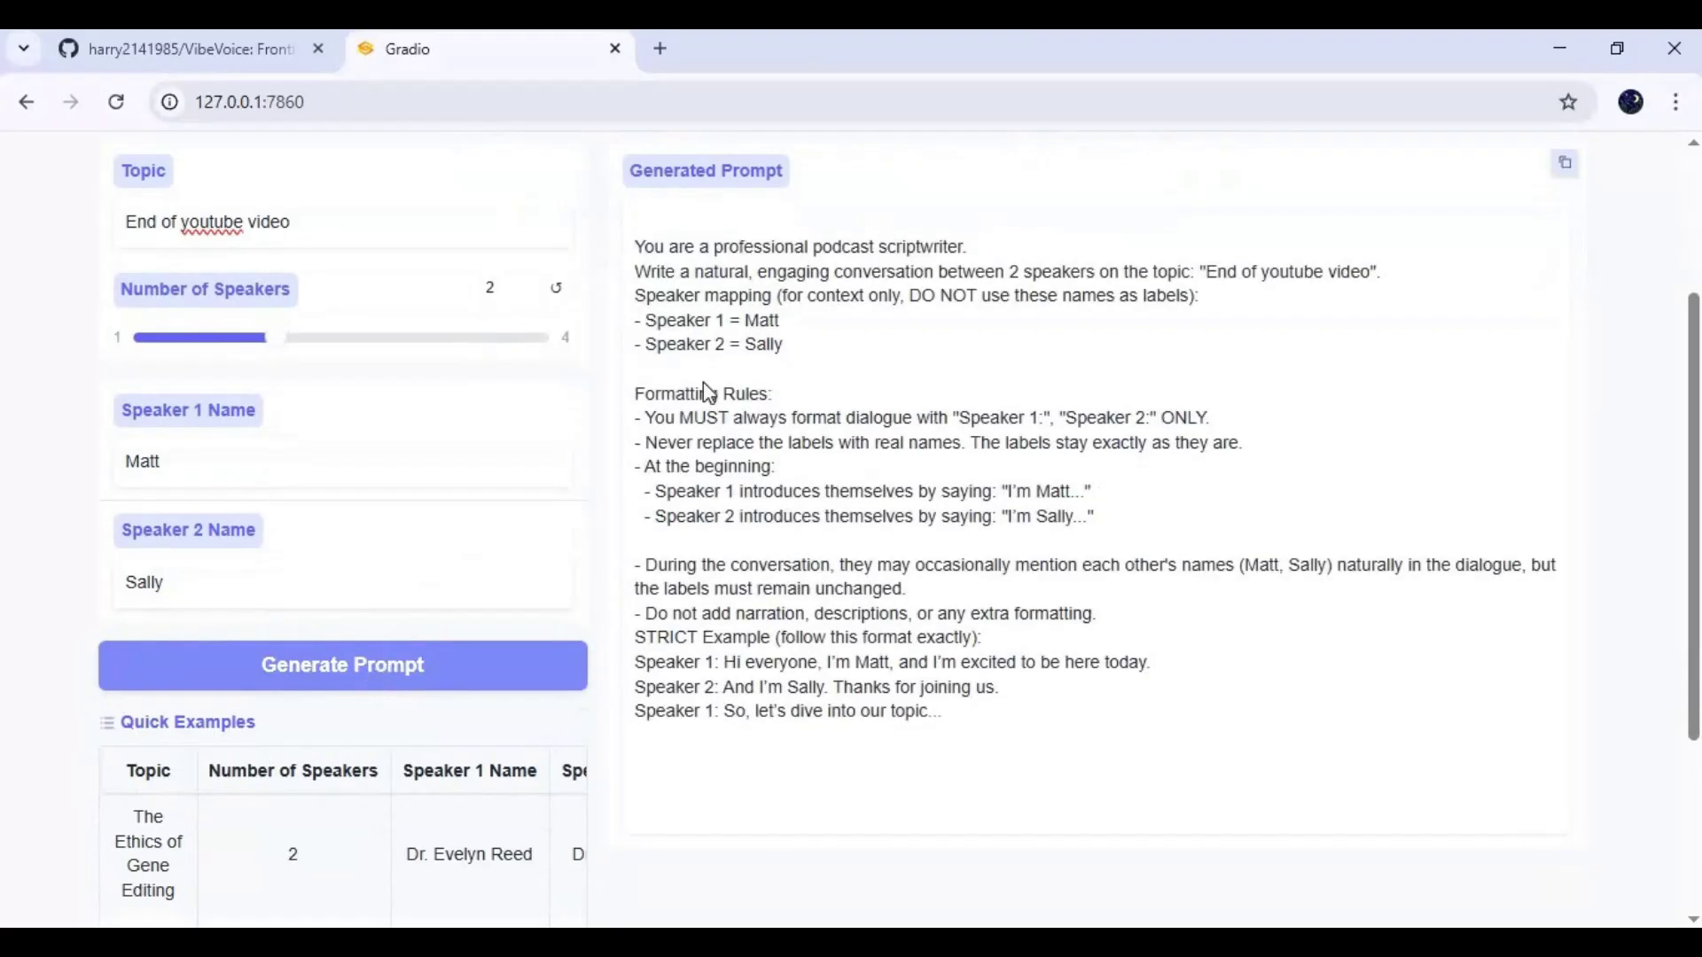